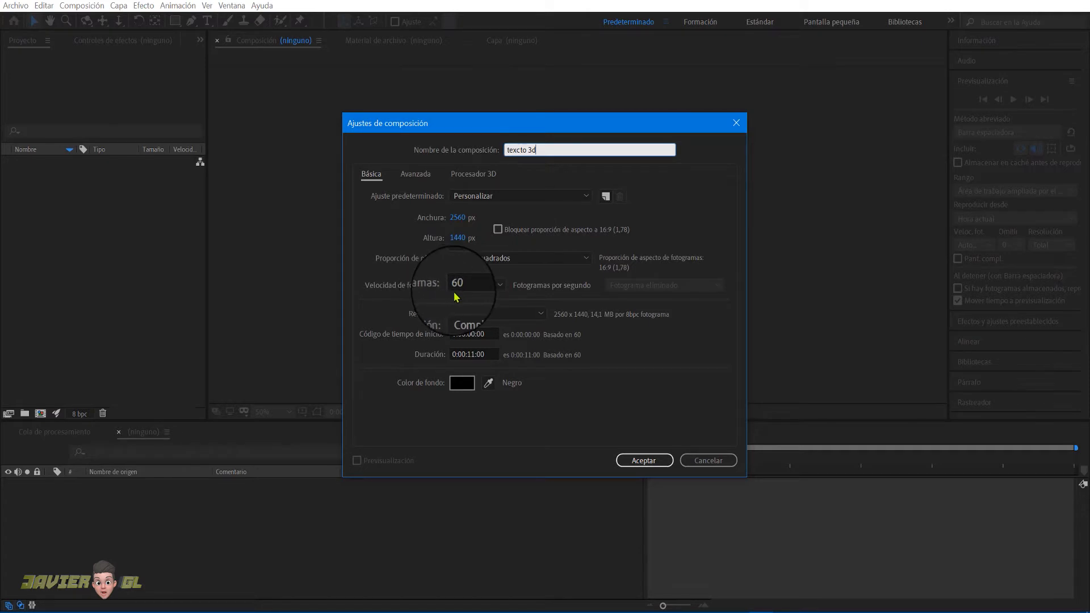
- Confirm the new 2560 x 1440, 60 fps composition and add a text layer reading E3D
{"action": "left_click", "coordinate": [644, 460]}
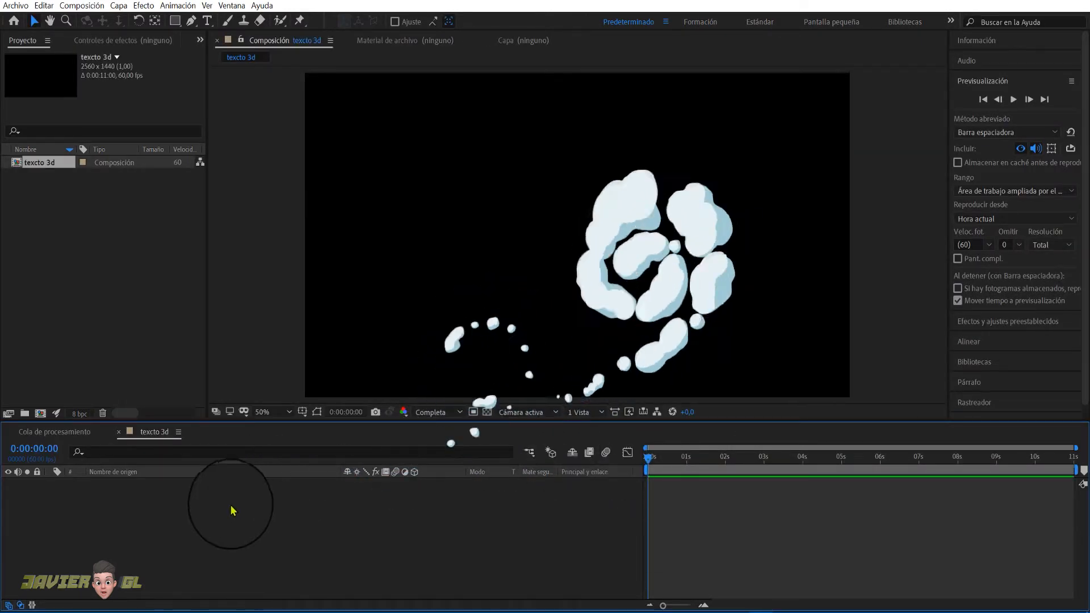
{"action": "right_click", "coordinate": [205, 518]}
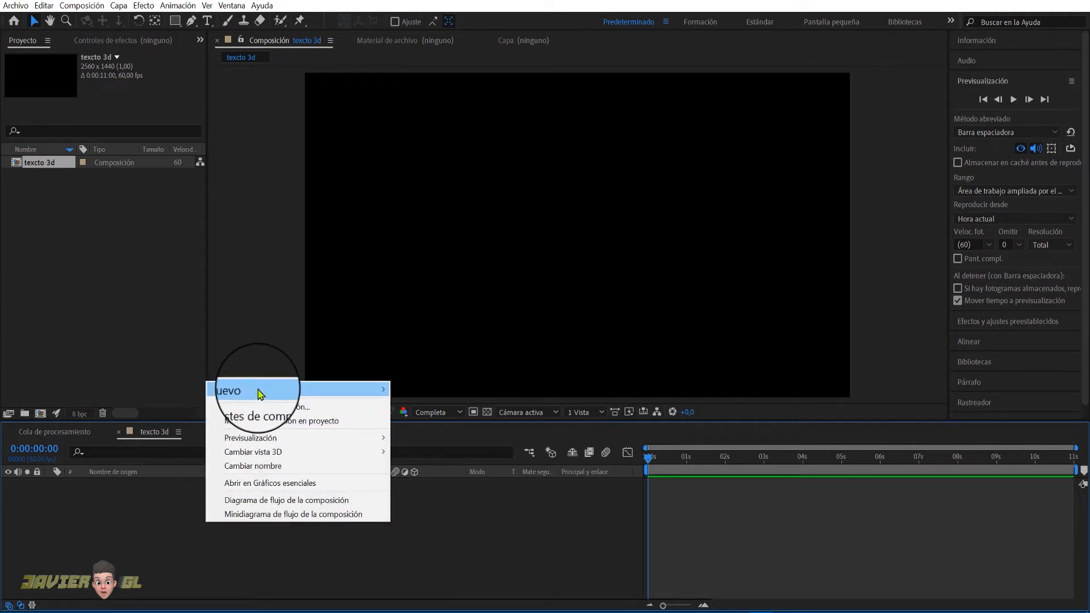
{"action": "mouse_move", "coordinate": [260, 389]}
{"action": "left_click", "coordinate": [414, 407]}
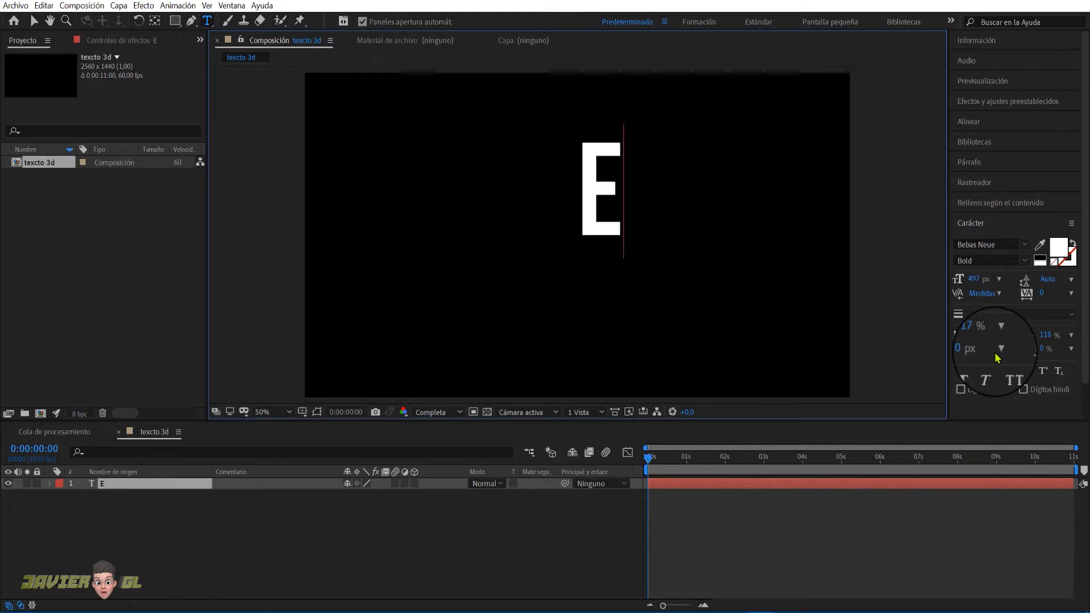
{"action": "key", "text": "BackSpace"}
{"action": "type", "text": "E3D"}
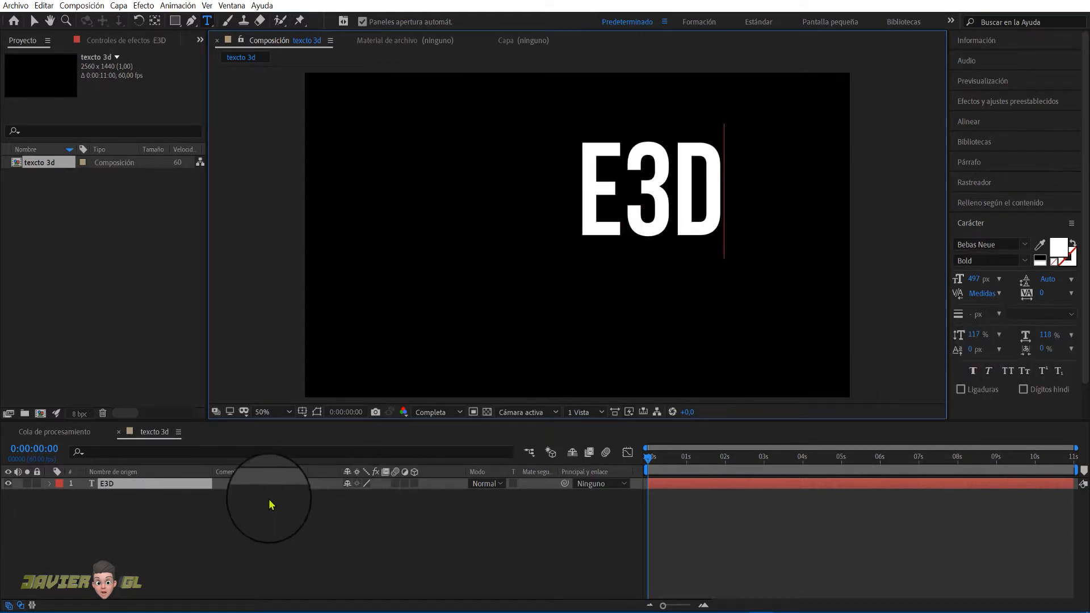
- Scale the E3D text layer up to 177%
{"action": "left_click", "coordinate": [159, 487]}
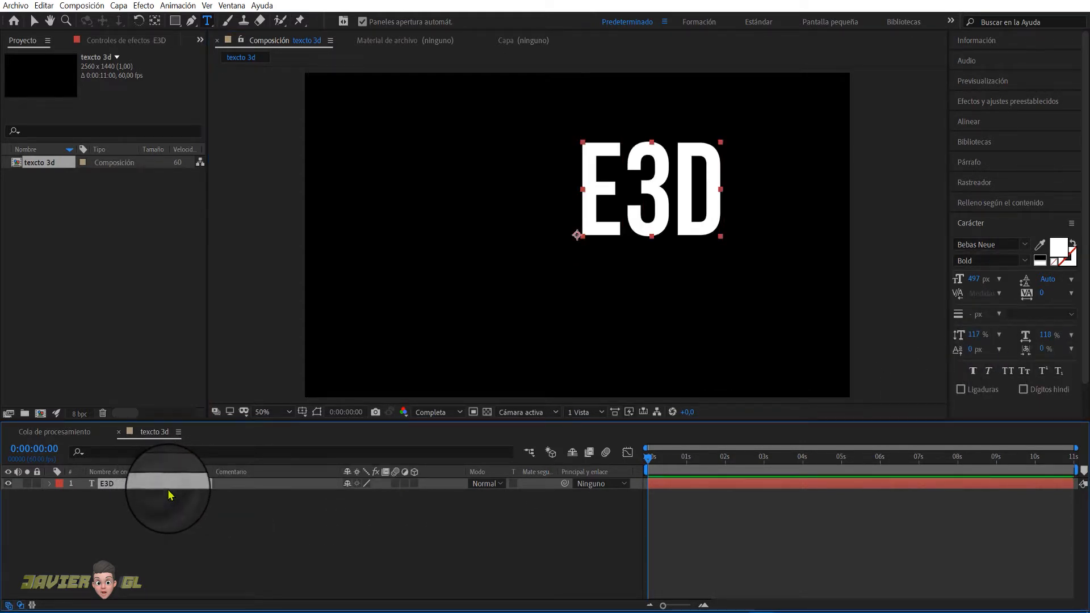
{"action": "key", "text": "s"}
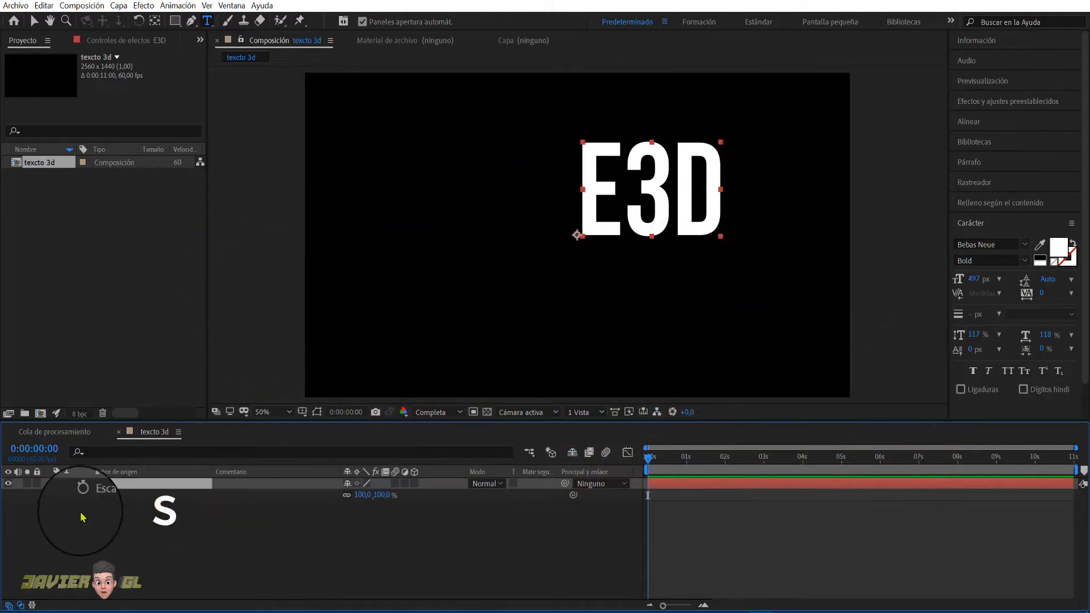
{"action": "left_click_drag", "start_coordinate": [381, 497], "coordinate": [422, 501]}
{"action": "key", "text": "Caps_Lock"}
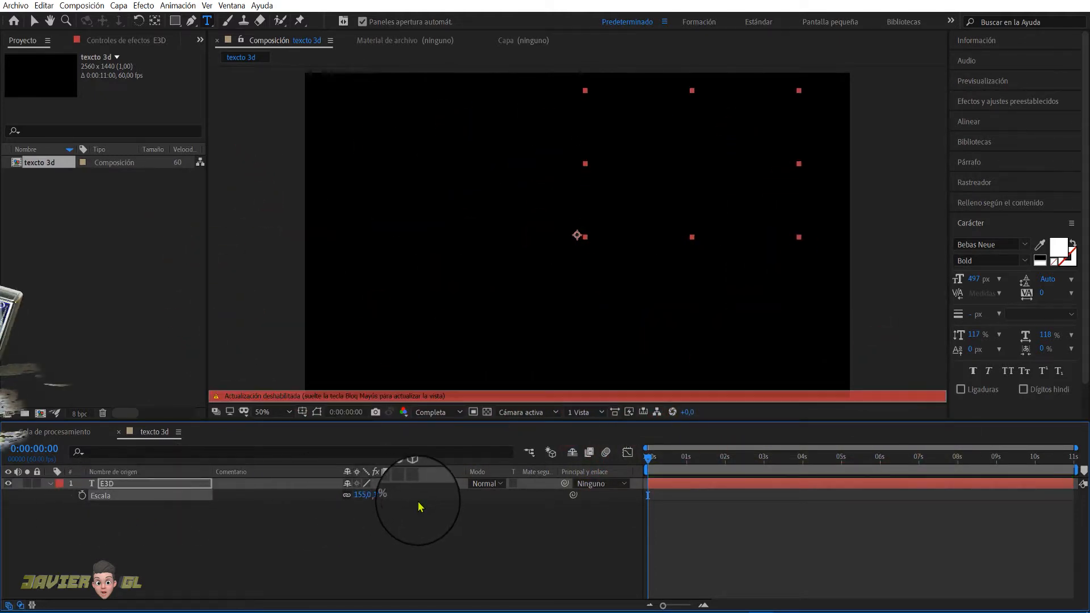
{"action": "key", "text": "Caps_Lock"}
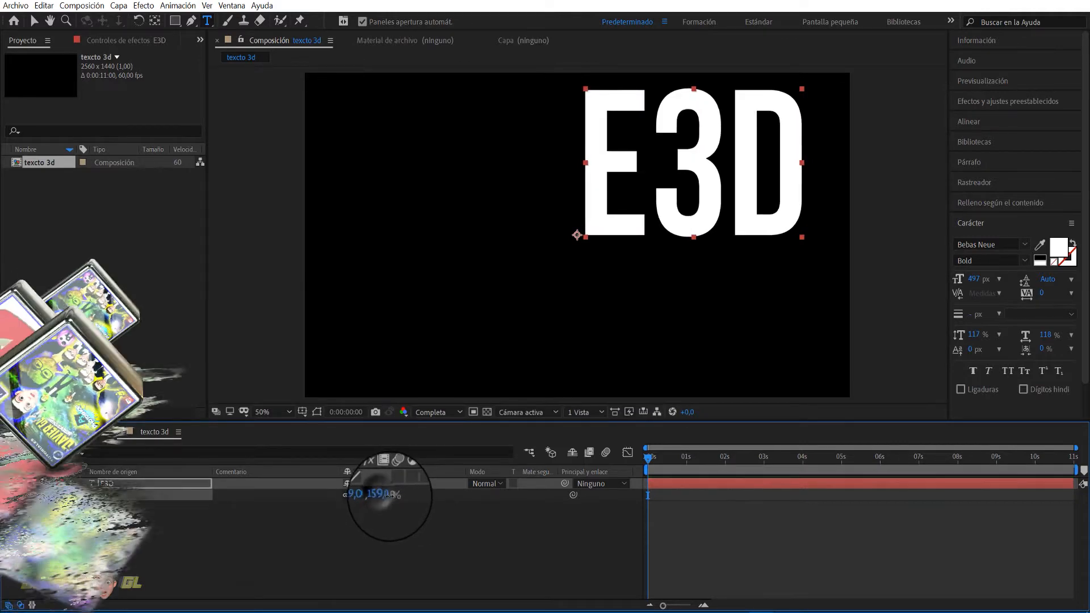
{"action": "left_click_drag", "start_coordinate": [389, 496], "coordinate": [404, 498]}
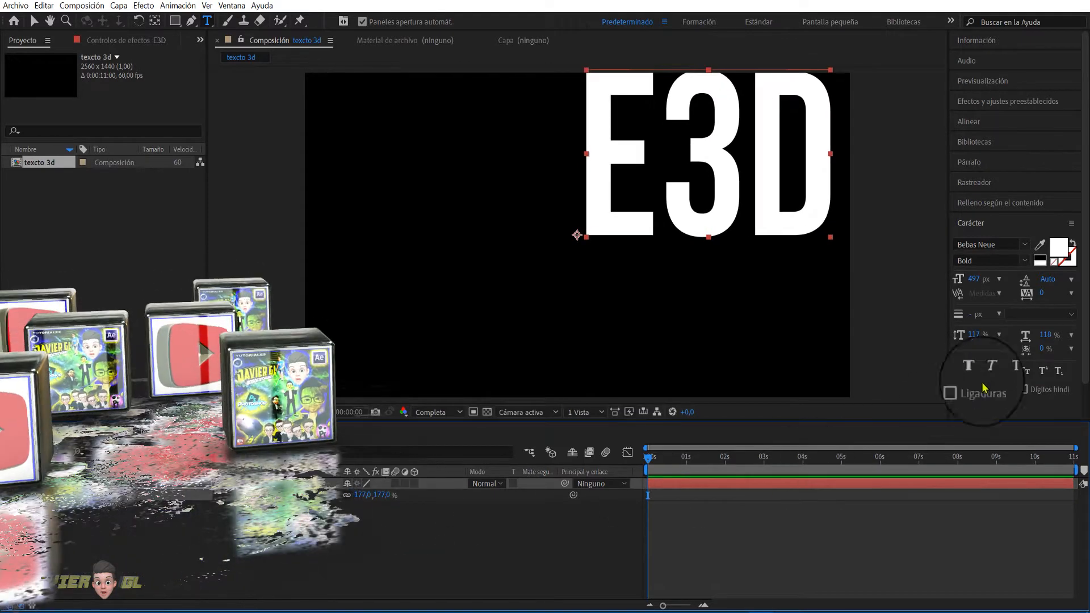
- Align the E3D text layer to the horizontal and vertical centre of the composition
{"action": "left_click", "coordinate": [969, 122]}
{"action": "left_click", "coordinate": [1049, 153]}
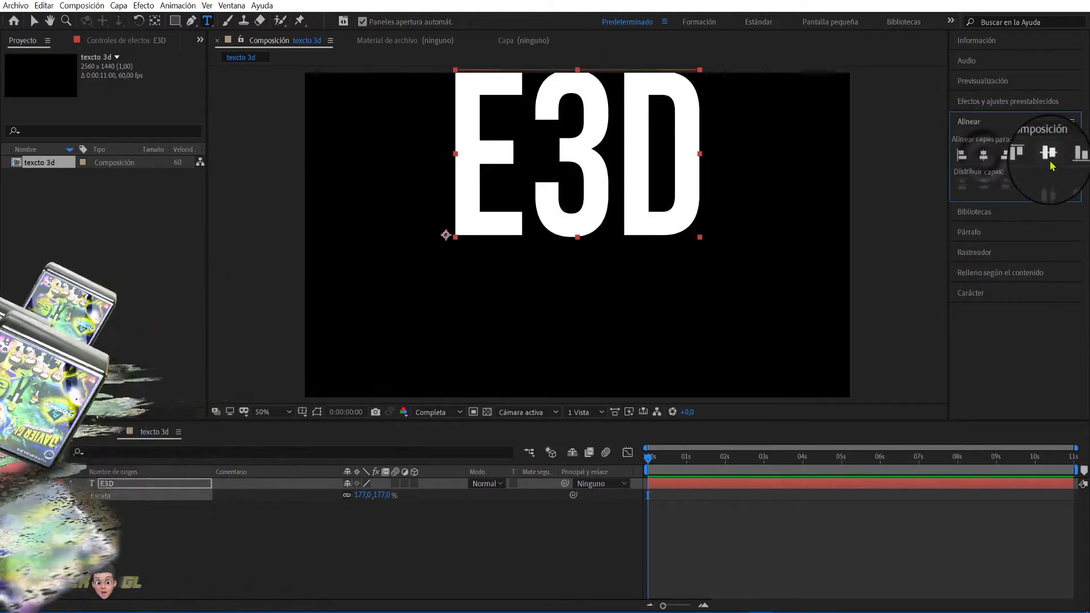
{"action": "left_click", "coordinate": [1049, 156]}
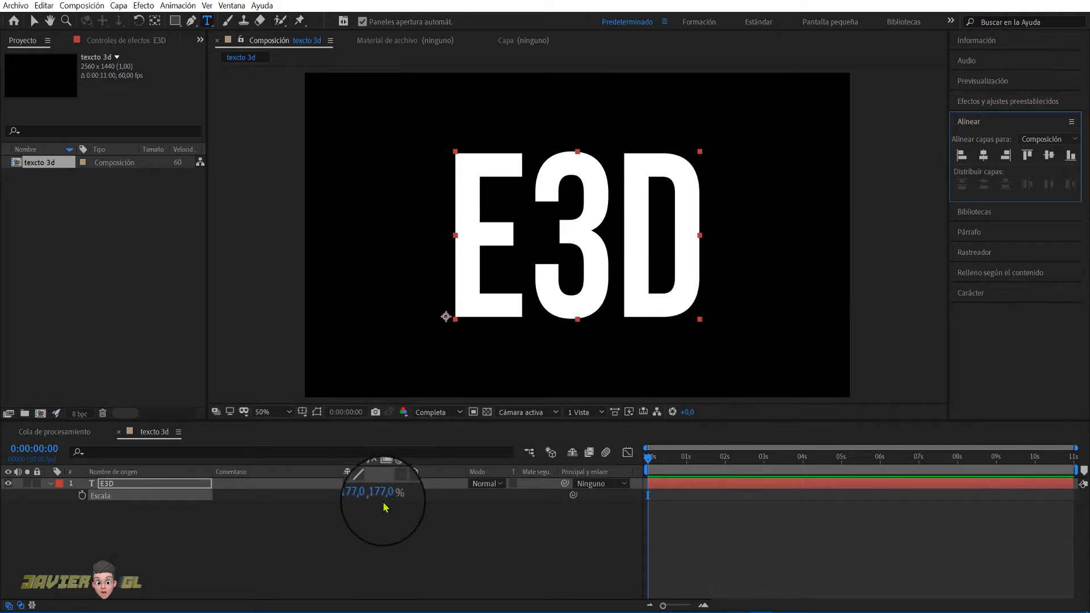
{"action": "left_click", "coordinate": [50, 484]}
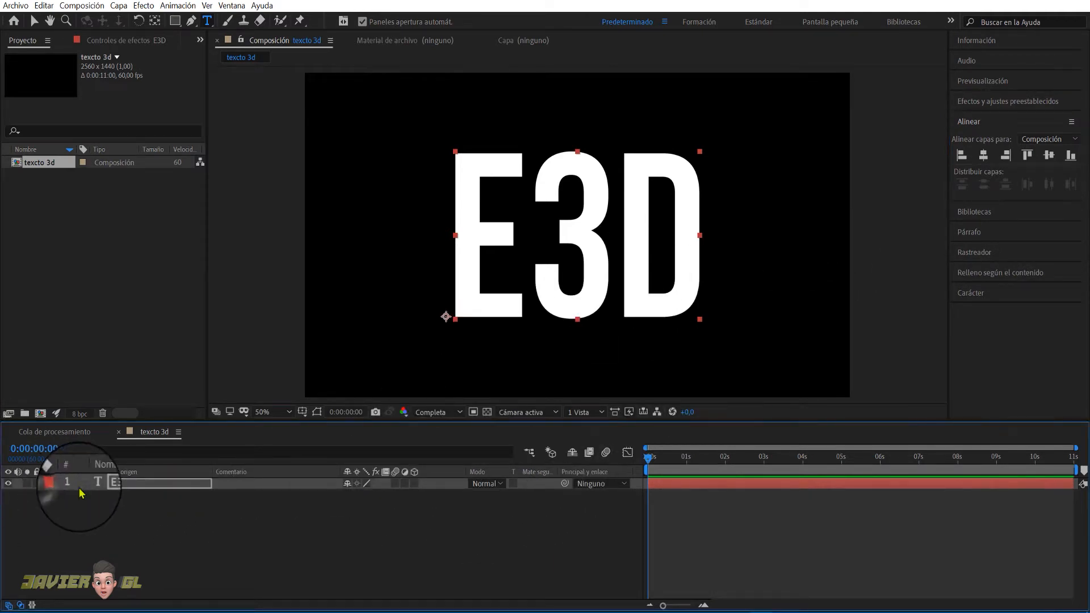
- Create a new composition-sized blue solid layer named e3d
{"action": "right_click", "coordinate": [137, 520]}
{"action": "mouse_move", "coordinate": [297, 390]}
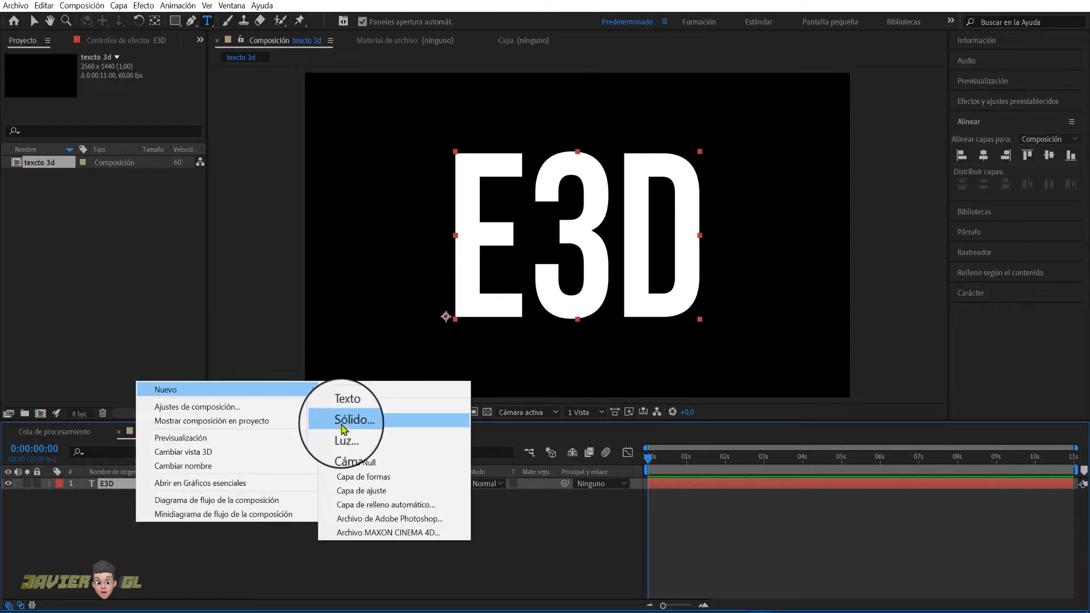
{"action": "left_click", "coordinate": [315, 419]}
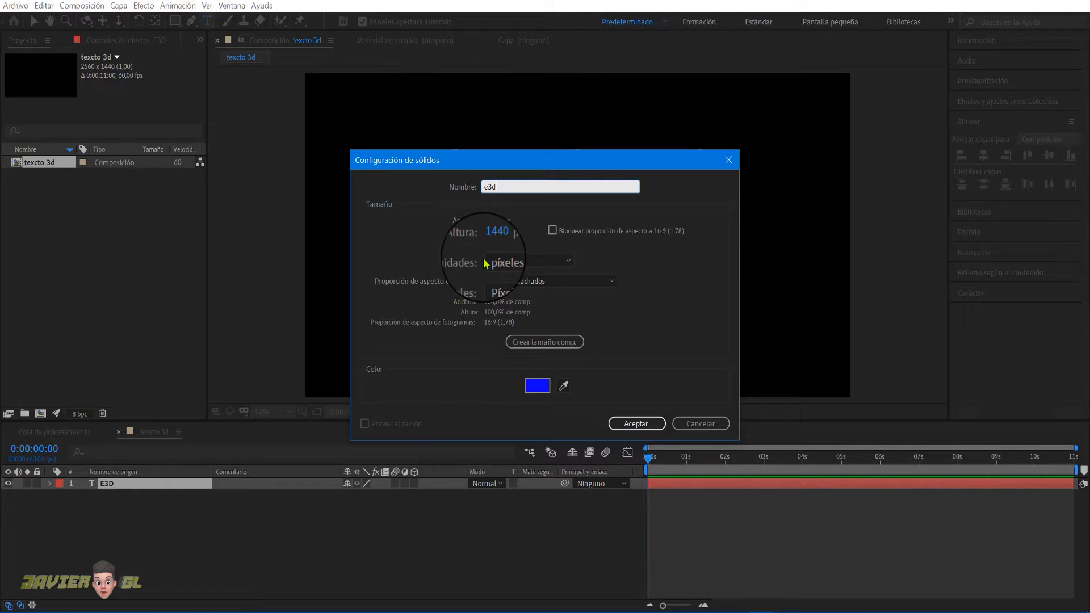
{"action": "left_click", "coordinate": [630, 424]}
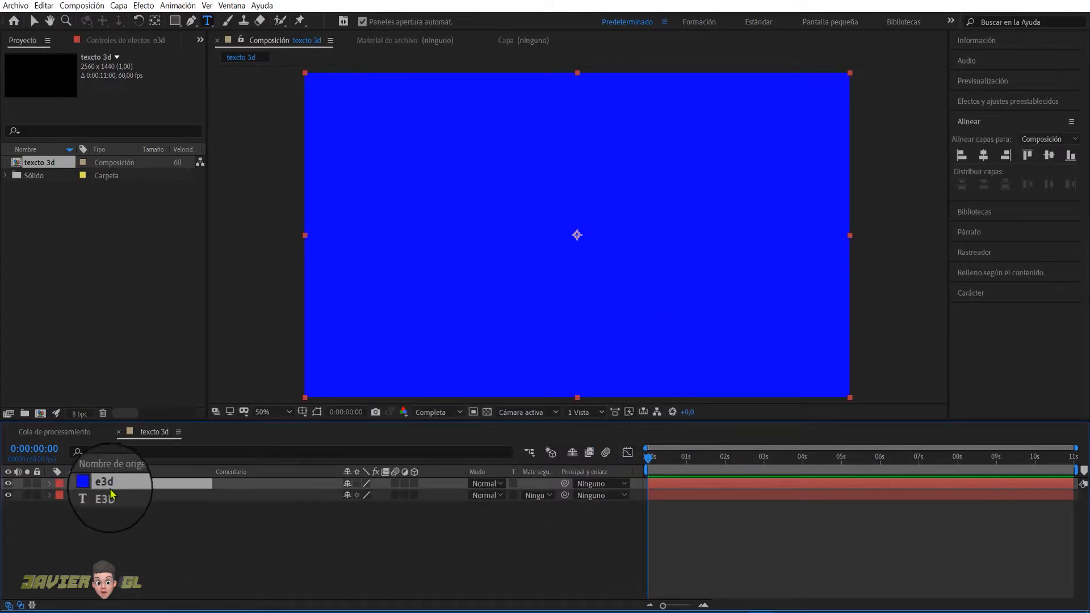
- Move the e3d solid below the E3D text layer and hide the text layer
{"action": "left_click_drag", "start_coordinate": [110, 491], "coordinate": [110, 502]}
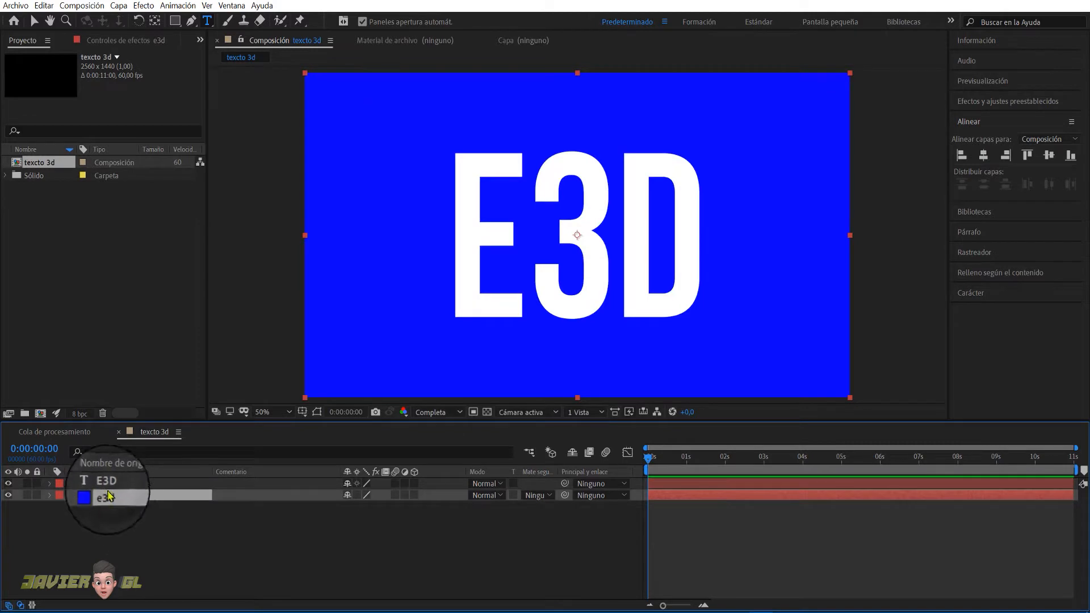
{"action": "left_click", "coordinate": [9, 484]}
{"action": "left_click", "coordinate": [109, 485]}
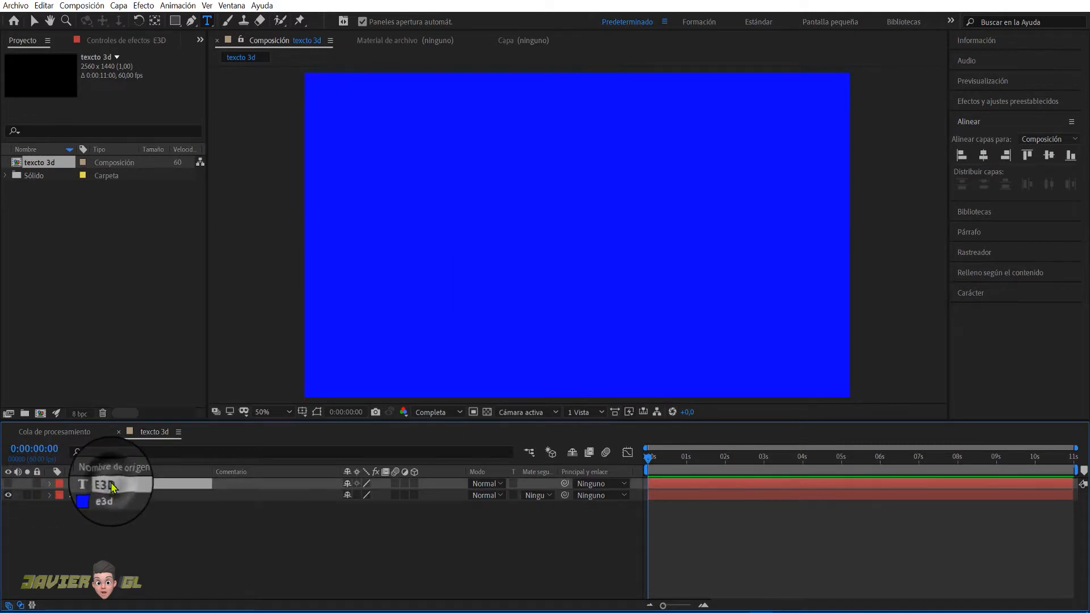
- Apply the Video Copilot Element effect to the e3d solid layer
{"action": "left_click", "coordinate": [106, 496]}
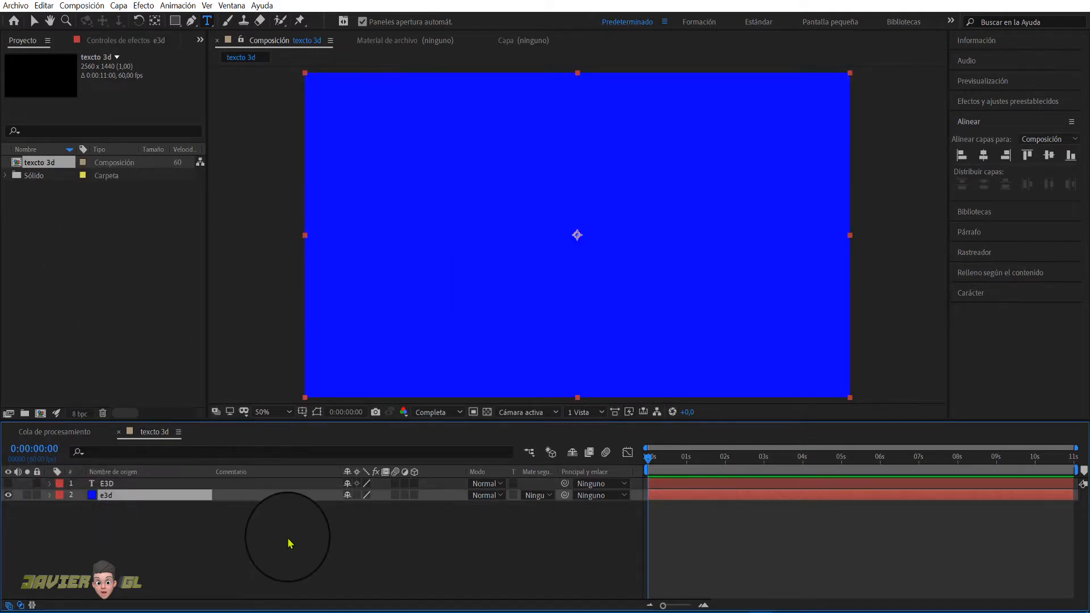
{"action": "key", "text": "ctrl+space"}
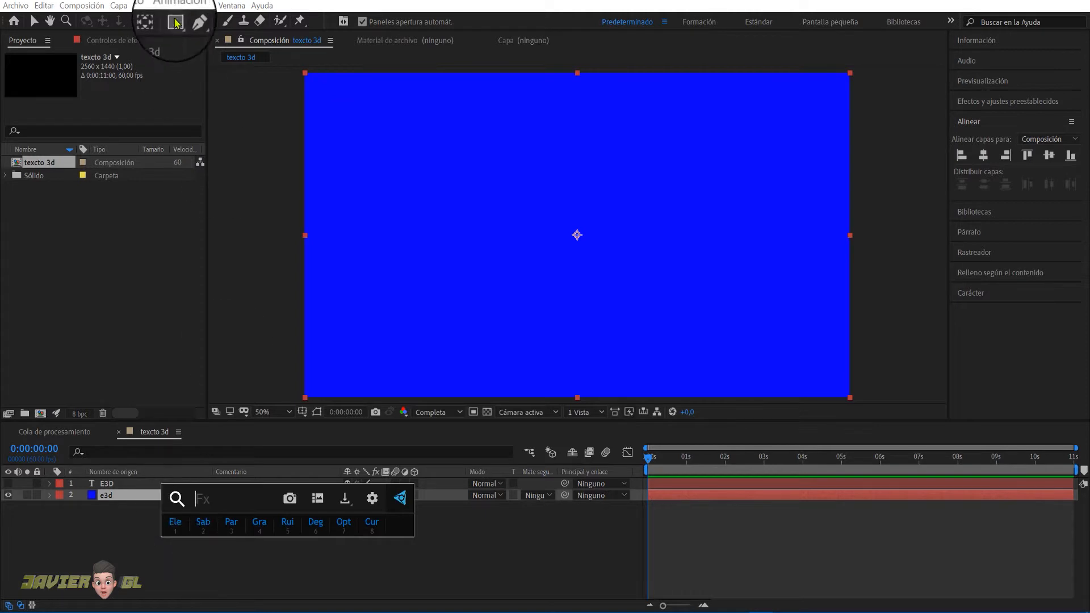
{"action": "left_click", "coordinate": [143, 6]}
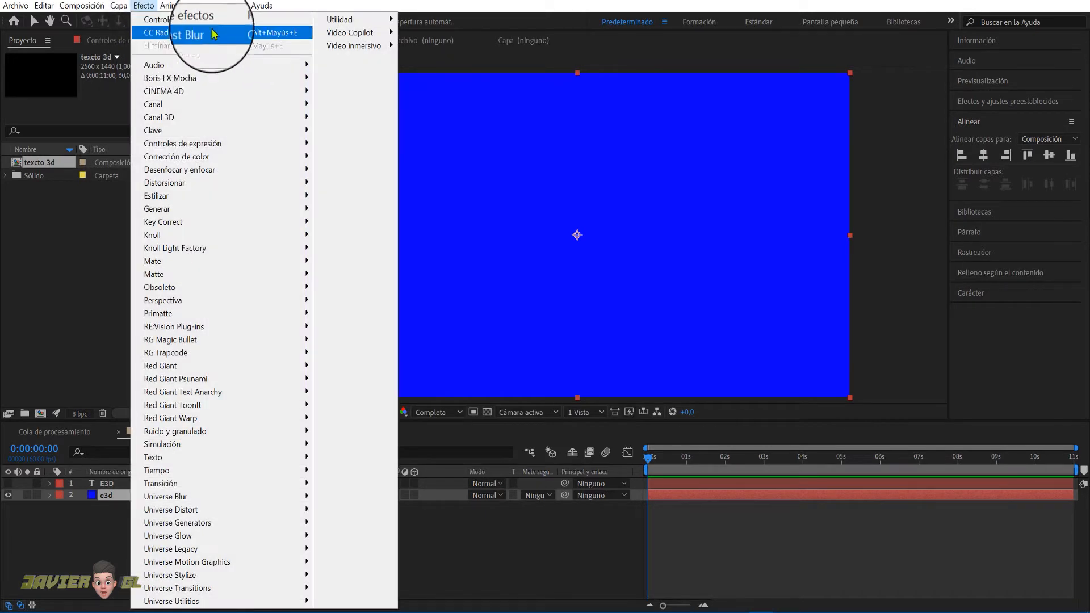
{"action": "mouse_move", "coordinate": [363, 33]}
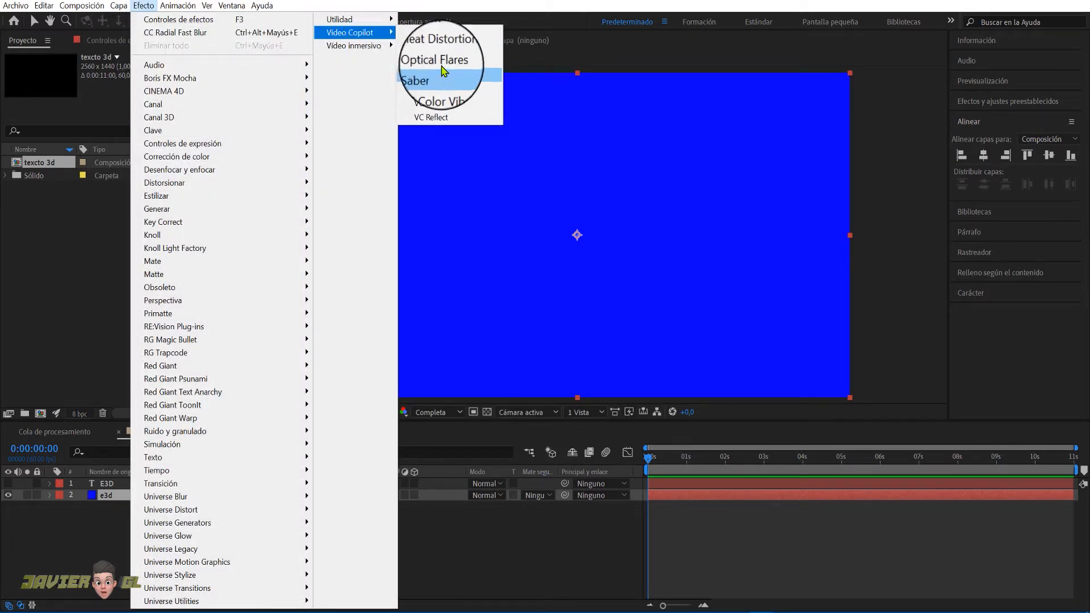
{"action": "left_click", "coordinate": [427, 22]}
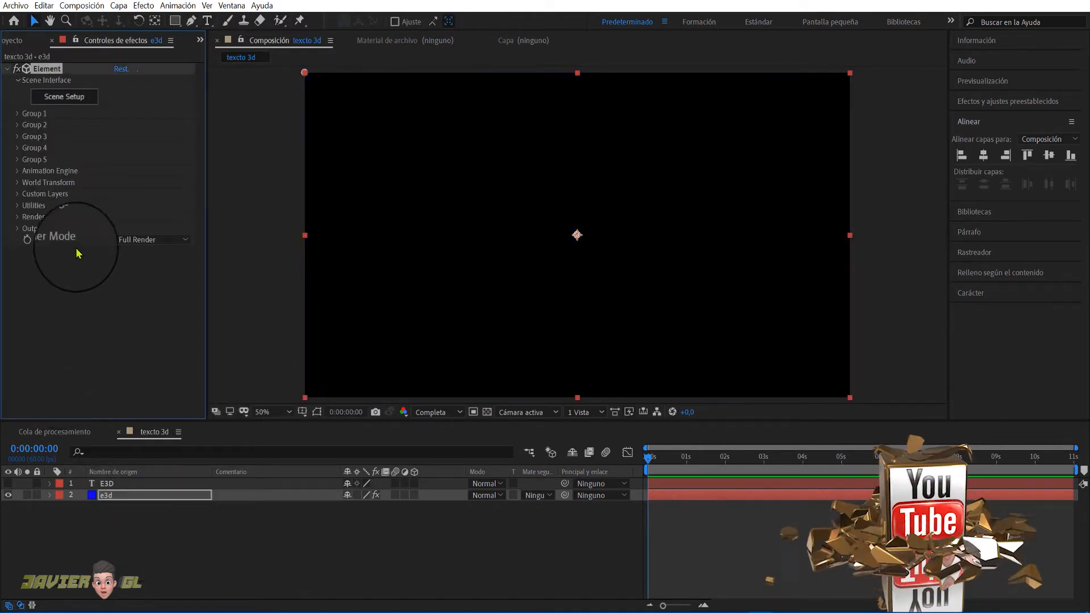
- Assign the E3D text layer to Path Layer 1 in Element's custom text and masks
{"action": "left_click", "coordinate": [18, 194]}
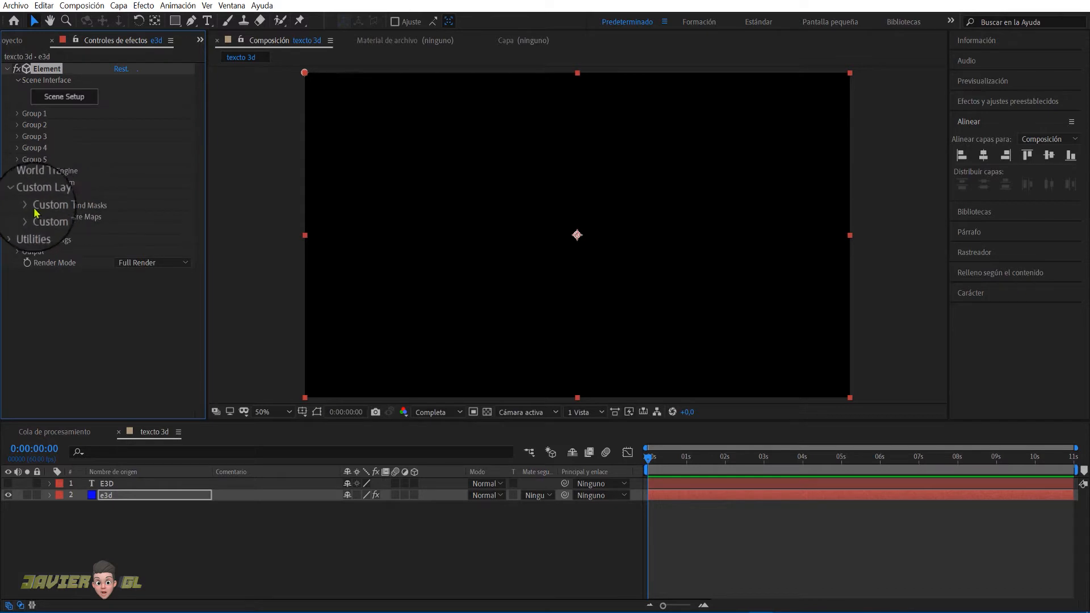
{"action": "left_click", "coordinate": [28, 206]}
{"action": "left_click", "coordinate": [130, 217]}
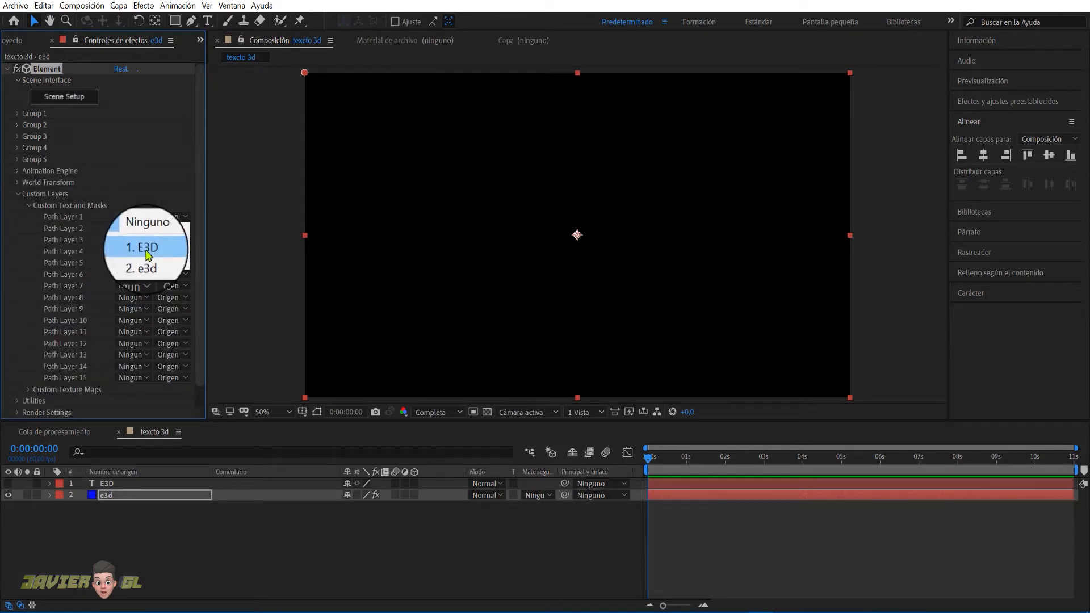
{"action": "left_click", "coordinate": [146, 253]}
{"action": "left_click", "coordinate": [18, 194]}
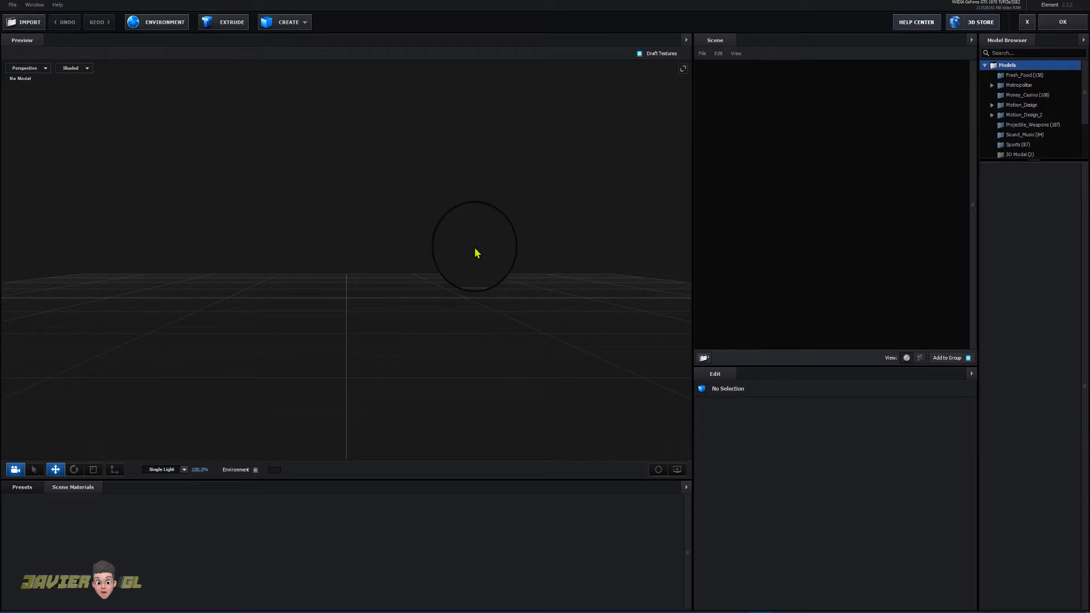
- Extrude the custom text path into a 3D model in Element's Scene Setup
{"action": "left_click", "coordinate": [227, 25]}
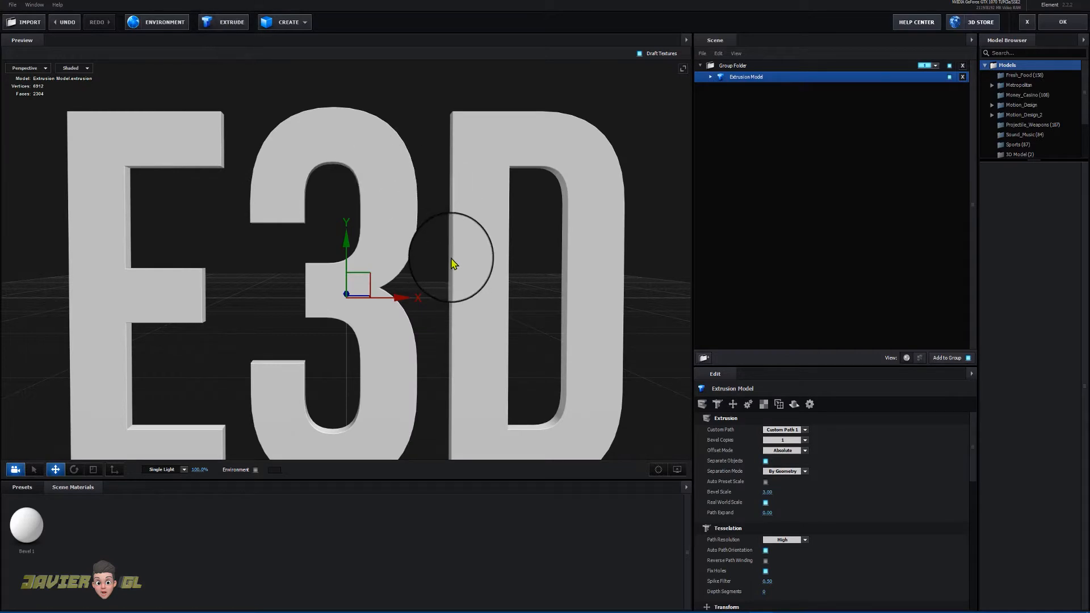
{"action": "left_click_drag", "start_coordinate": [452, 263], "coordinate": [612, 331]}
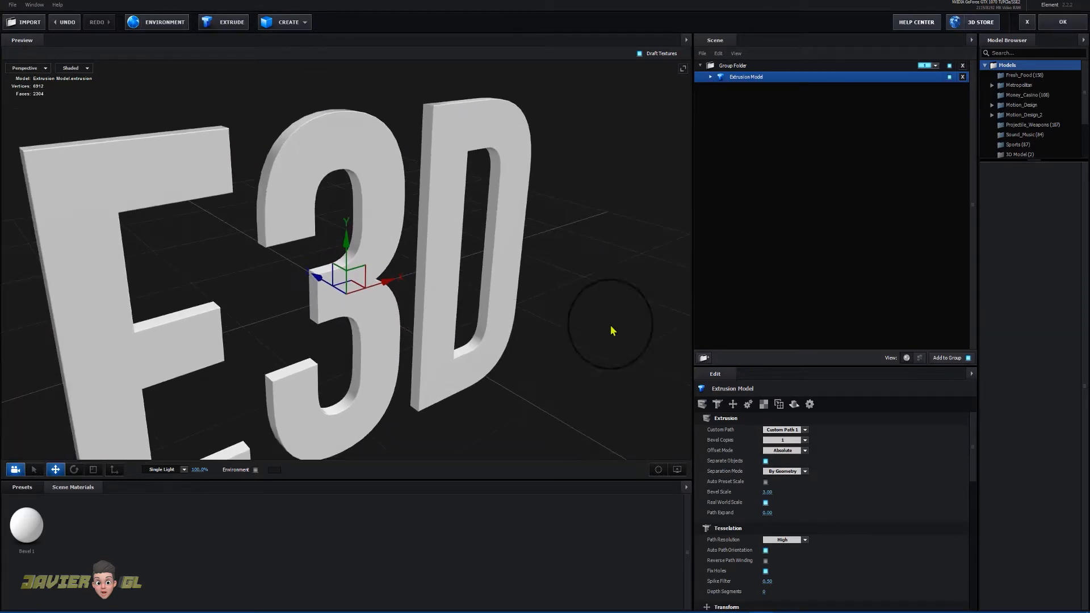
- Hide the grid in the scene preview and disable draft textures
{"action": "left_click", "coordinate": [677, 469]}
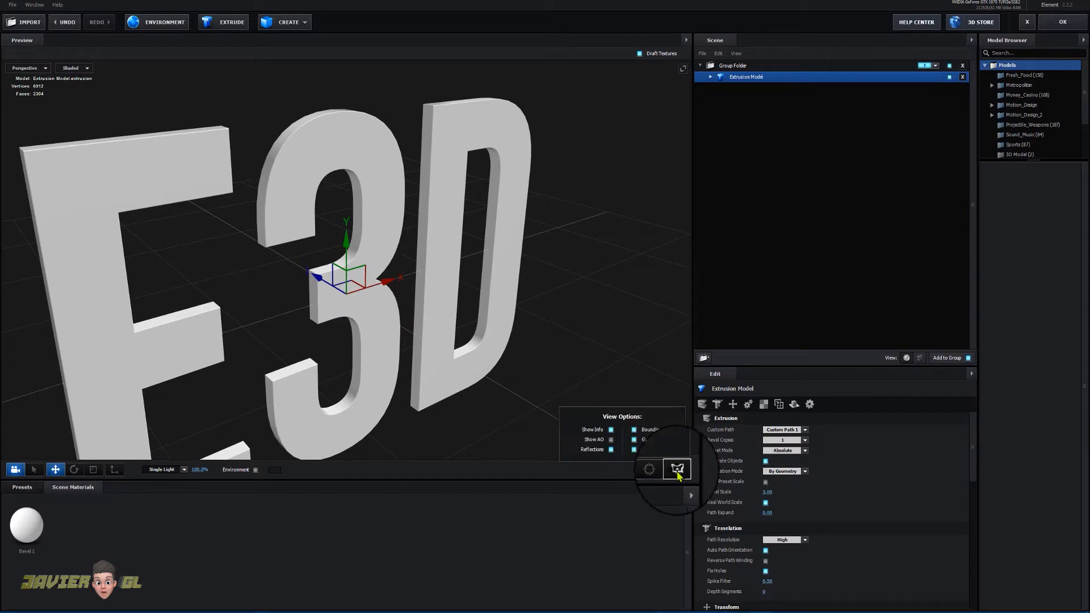
{"action": "left_click", "coordinate": [633, 441]}
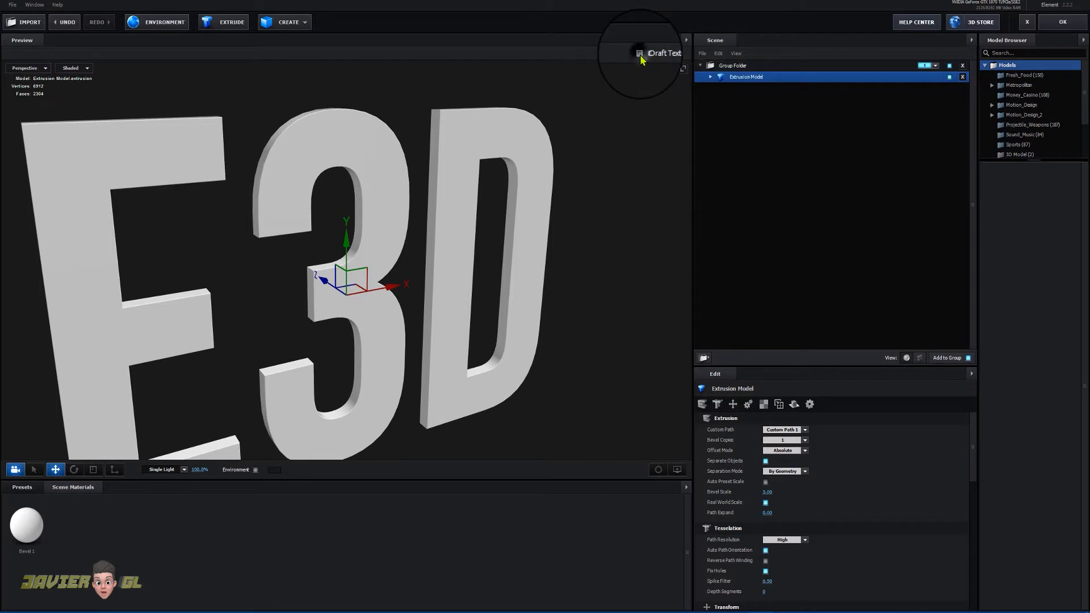
{"action": "left_click_drag", "start_coordinate": [683, 340], "coordinate": [638, 428]}
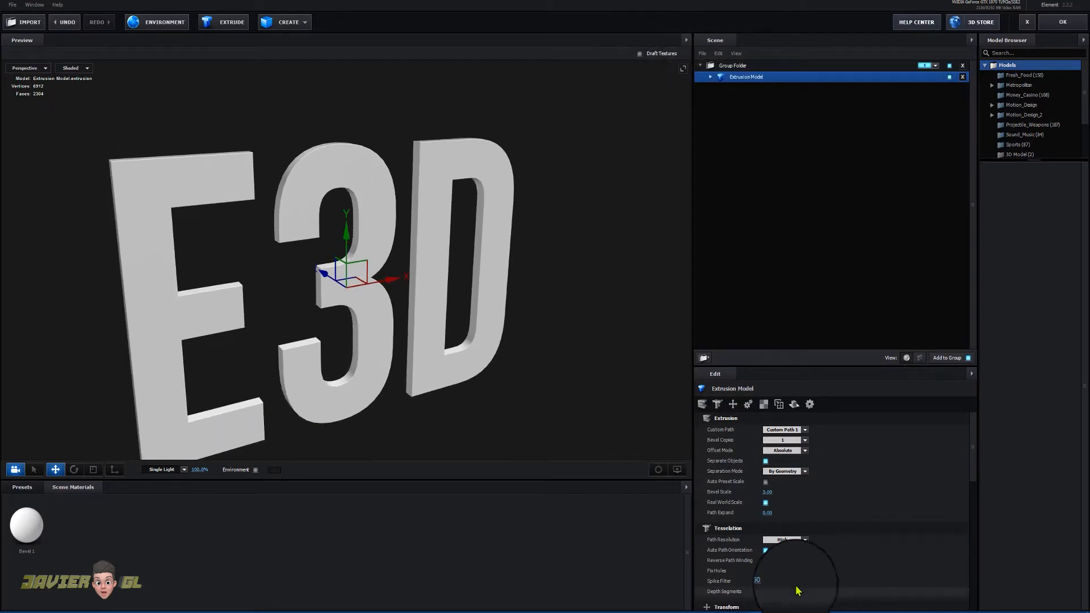
- Set the extrusion model's tessellation path resolution to Extreme and inspect the letters' edges
{"action": "left_click", "coordinate": [806, 541]}
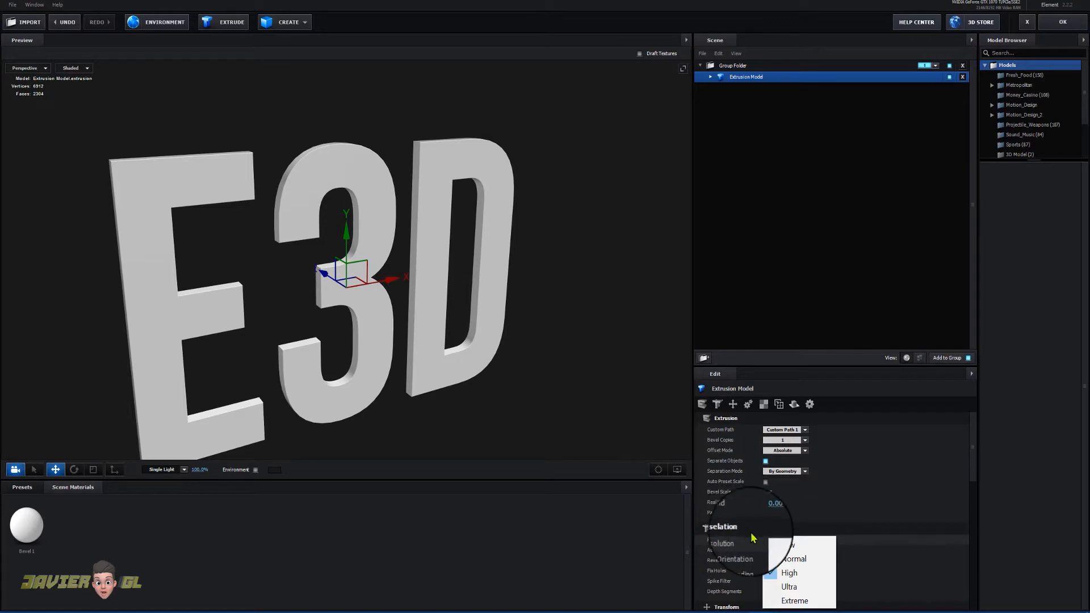
{"action": "left_click", "coordinate": [789, 600]}
{"action": "left_click_drag", "start_coordinate": [579, 328], "coordinate": [528, 328]}
{"action": "scroll", "coordinate": [539, 322], "scroll_direction": "down", "scroll_amount": 3}
{"action": "scroll", "coordinate": [544, 340], "scroll_direction": "up", "scroll_amount": 6}
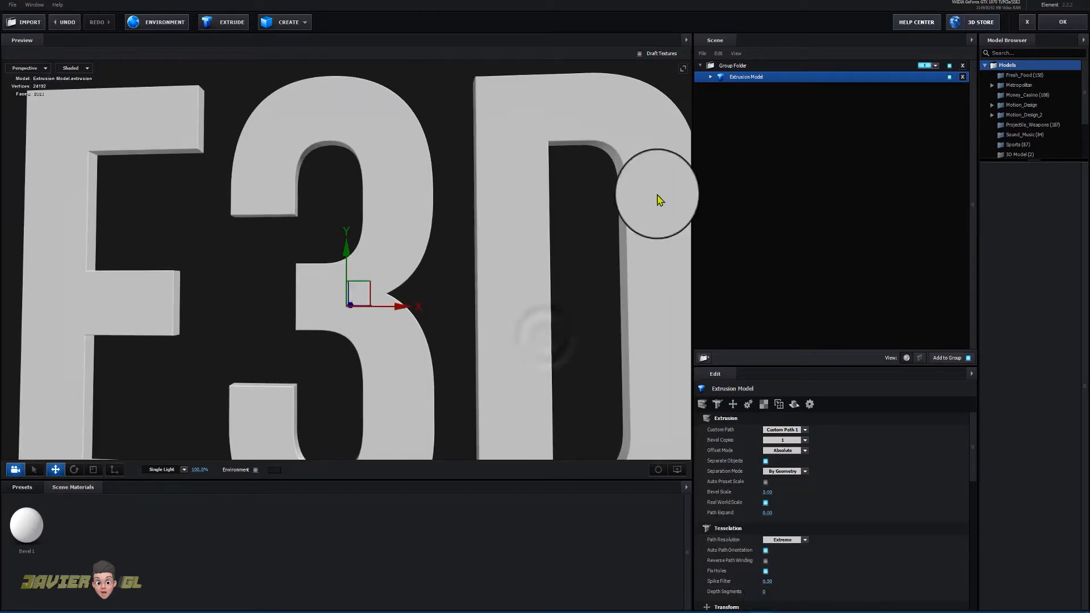
- Set the Extrude depth of the model's Bevel 1 to 5.00
{"action": "left_click", "coordinate": [710, 77]}
{"action": "left_click", "coordinate": [748, 90]}
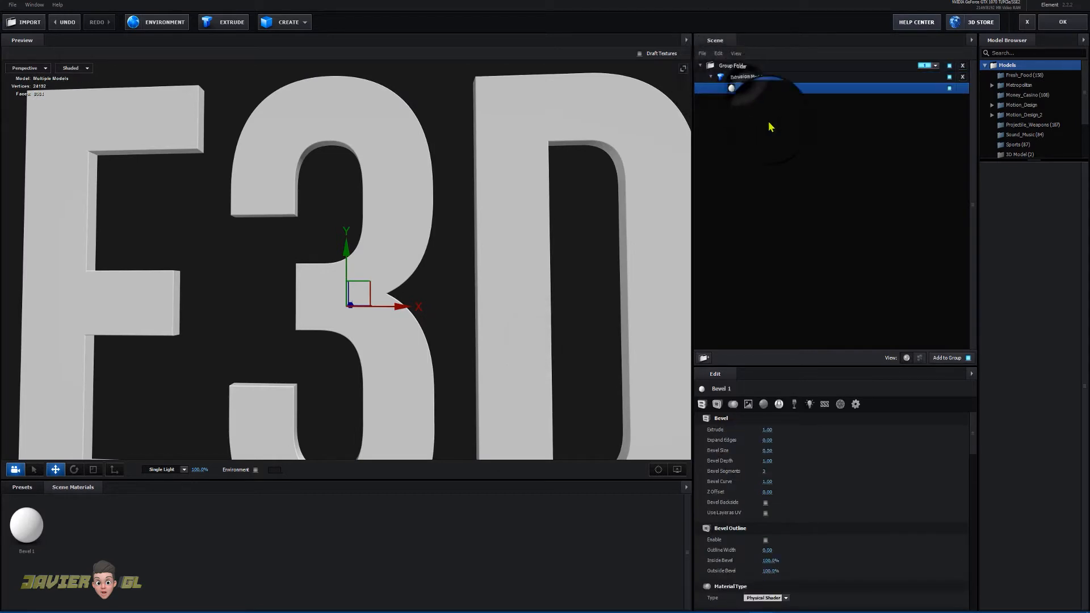
{"action": "left_click", "coordinate": [768, 430]}
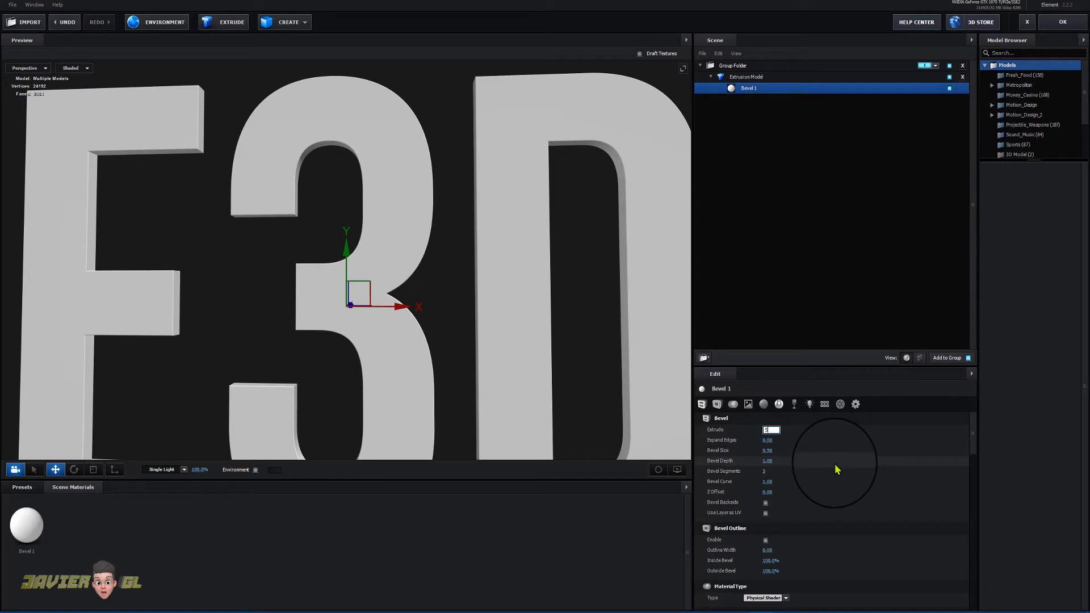
{"action": "key", "text": "Return"}
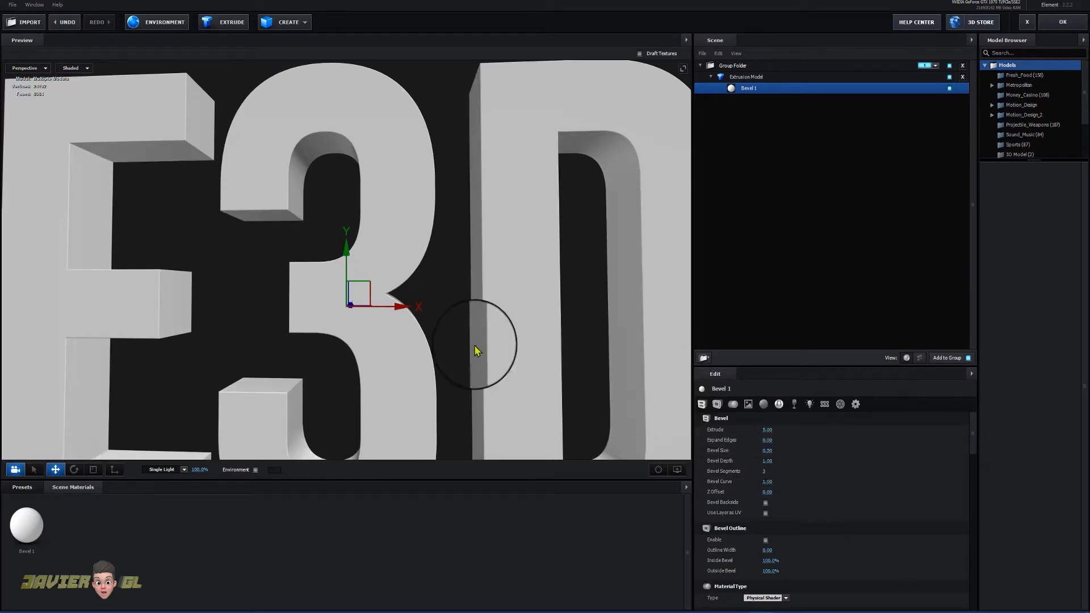
- Set the extrusion model's Bevel Copies to 3
{"action": "mouse_move", "coordinate": [445, 324]}
{"action": "left_mouse_down"}
{"action": "mouse_move", "coordinate": [458, 330]}
{"action": "mouse_move", "coordinate": [453, 314]}
{"action": "left_mouse_up"}
{"action": "scroll", "coordinate": [448, 325], "scroll_direction": "down", "scroll_amount": 3}
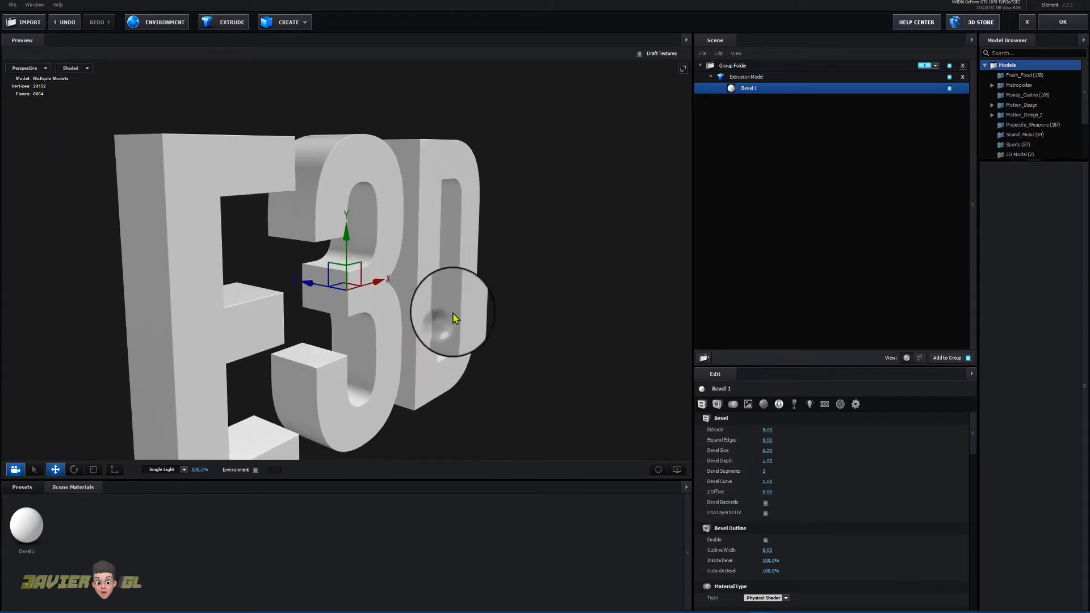
{"action": "scroll", "coordinate": [449, 319], "scroll_direction": "up", "scroll_amount": 3}
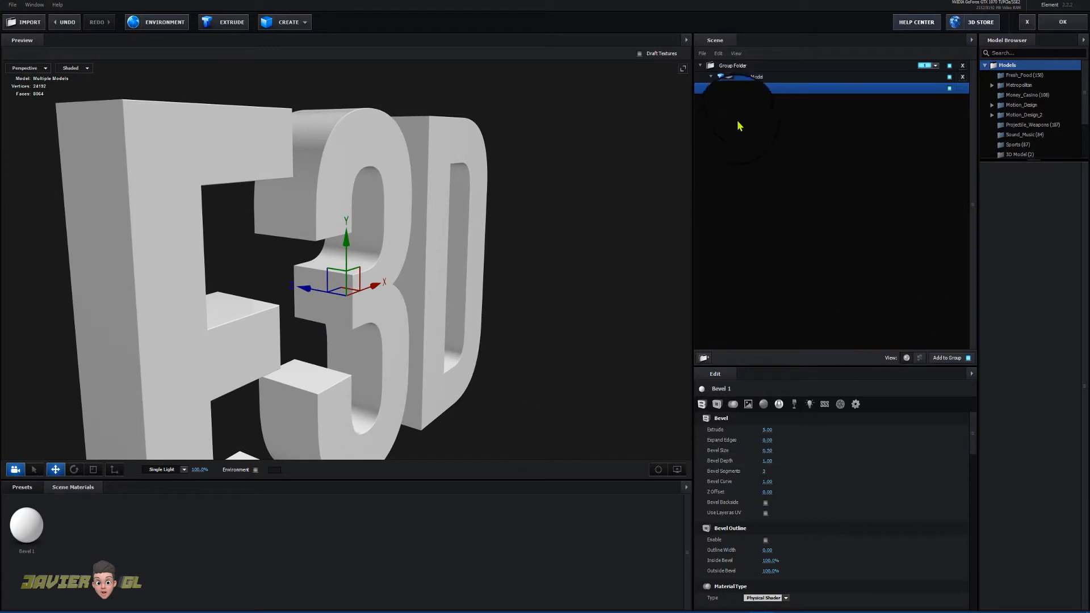
{"action": "left_click", "coordinate": [738, 78]}
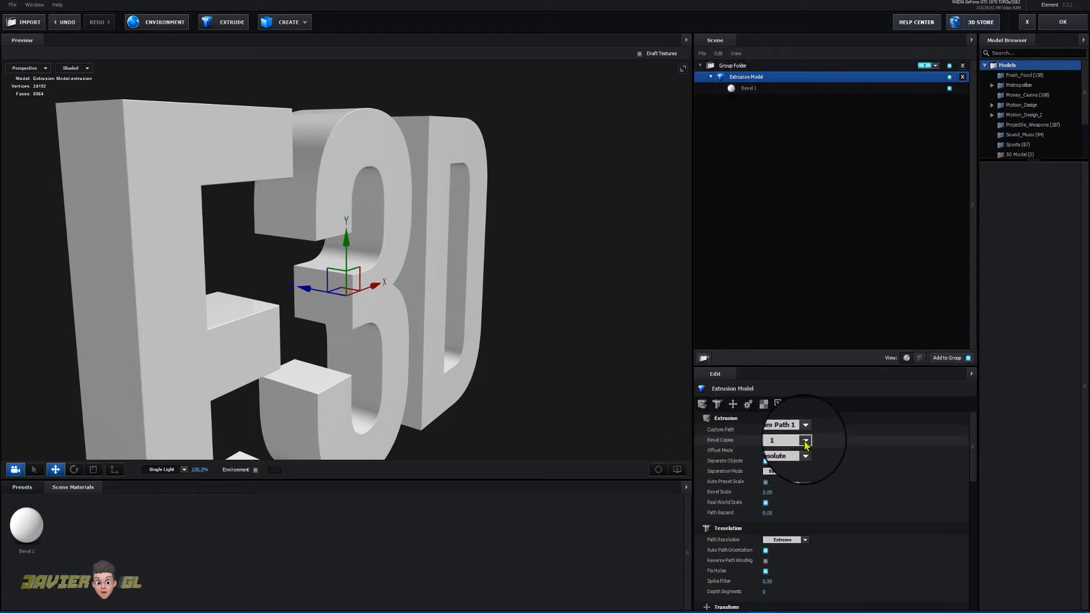
{"action": "left_click", "coordinate": [806, 441]}
{"action": "left_click", "coordinate": [784, 471]}
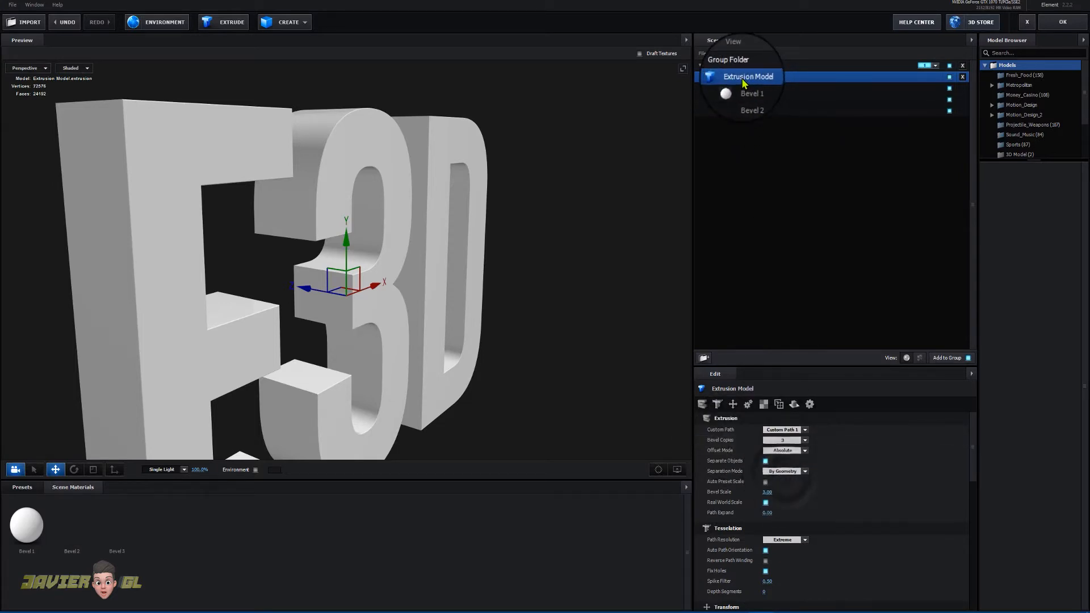
{"action": "left_click_drag", "start_coordinate": [619, 294], "coordinate": [212, 486]}
{"action": "left_click_drag", "start_coordinate": [584, 292], "coordinate": [619, 266]}
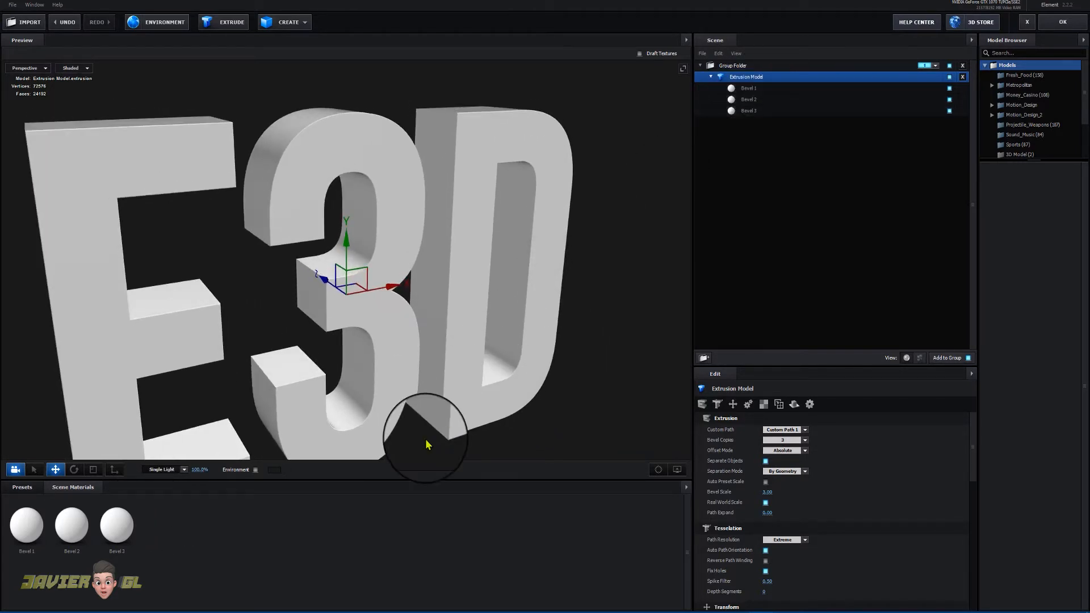
- Set Bevel 2's Expand Edges to 2.00 and slide it along the letters' depth with a Z Offset of about 0.41
{"action": "left_click", "coordinate": [749, 100]}
{"action": "left_click_drag", "start_coordinate": [590, 243], "coordinate": [621, 250]}
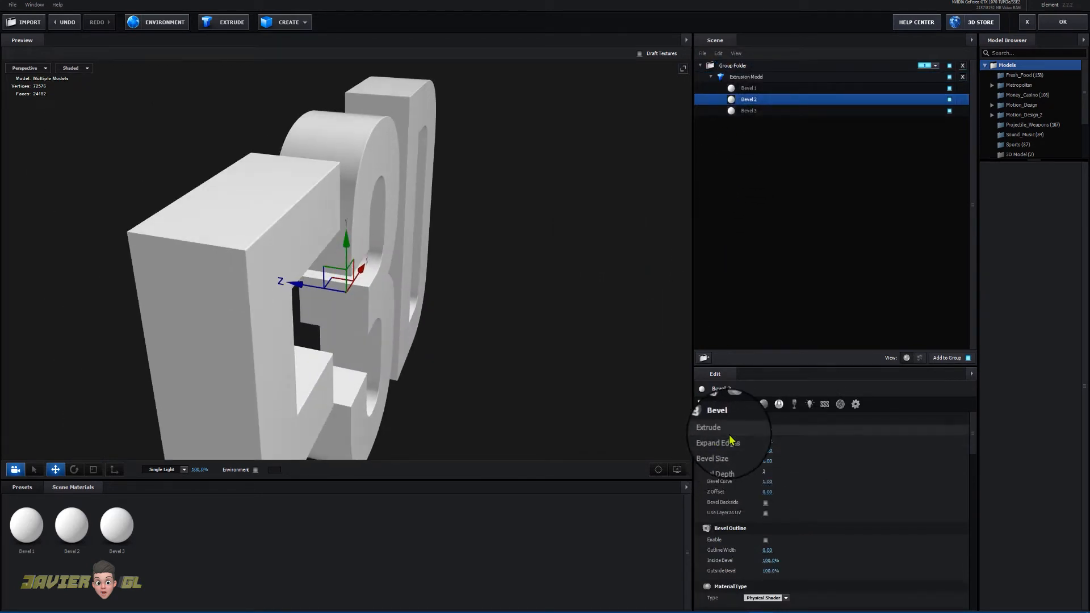
{"action": "left_click", "coordinate": [767, 431]}
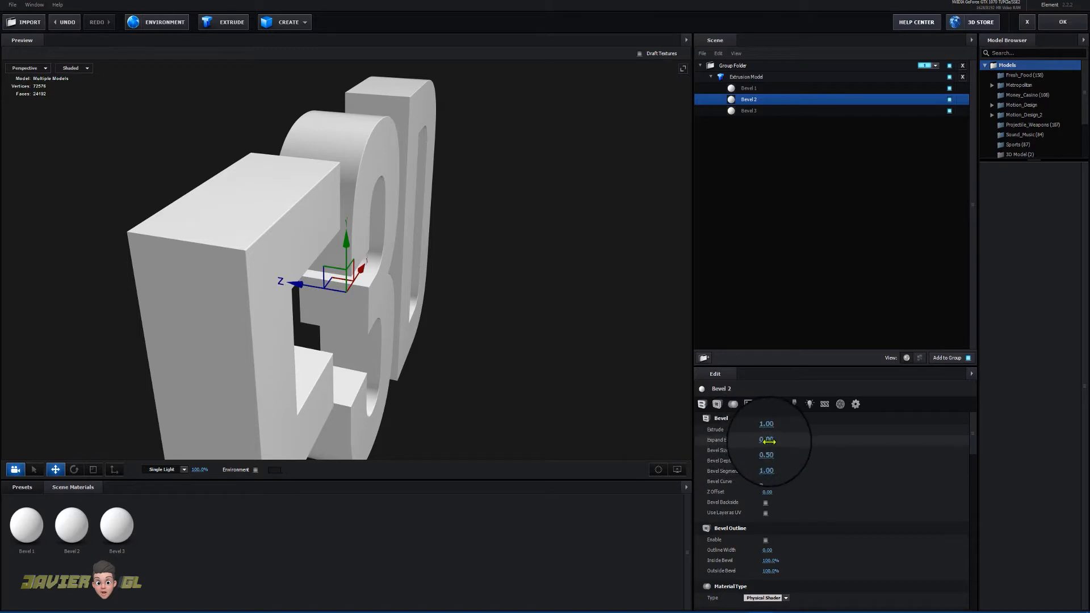
{"action": "left_click_drag", "start_coordinate": [766, 440], "coordinate": [833, 461]}
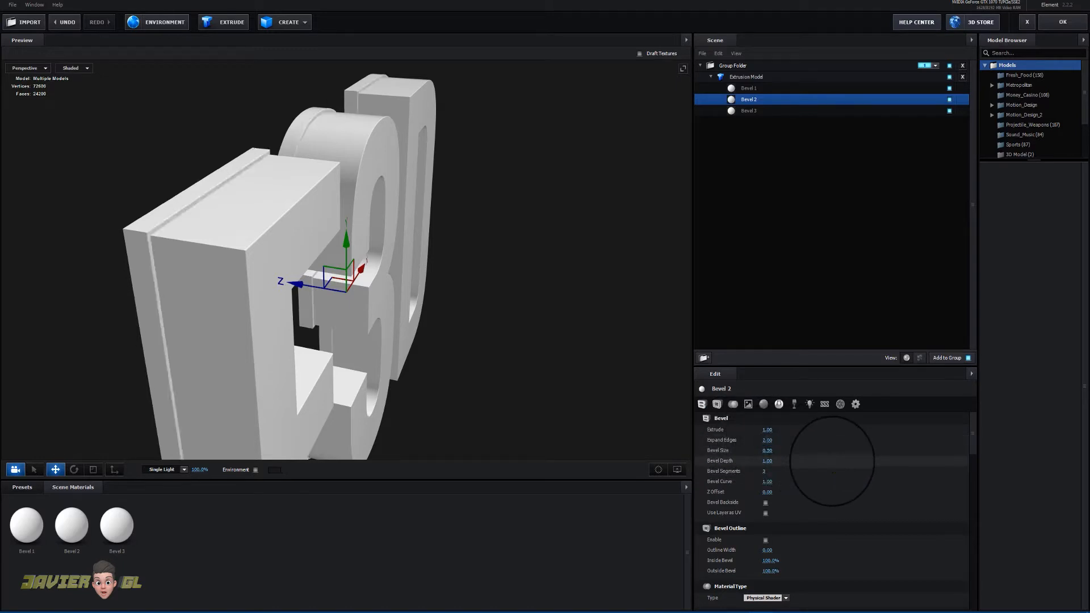
{"action": "left_click_drag", "start_coordinate": [525, 364], "coordinate": [538, 359]}
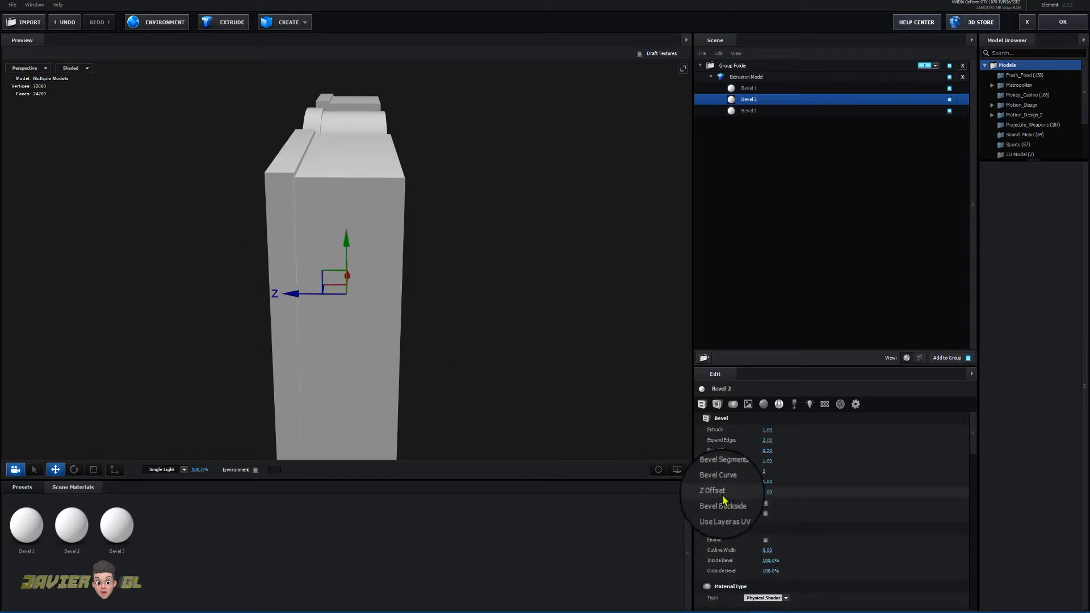
{"action": "left_click_drag", "start_coordinate": [765, 491], "coordinate": [786, 494]}
{"action": "mouse_move", "coordinate": [563, 457]}
{"action": "left_mouse_down"}
{"action": "mouse_move", "coordinate": [579, 450]}
{"action": "mouse_move", "coordinate": [563, 456]}
{"action": "left_mouse_up"}
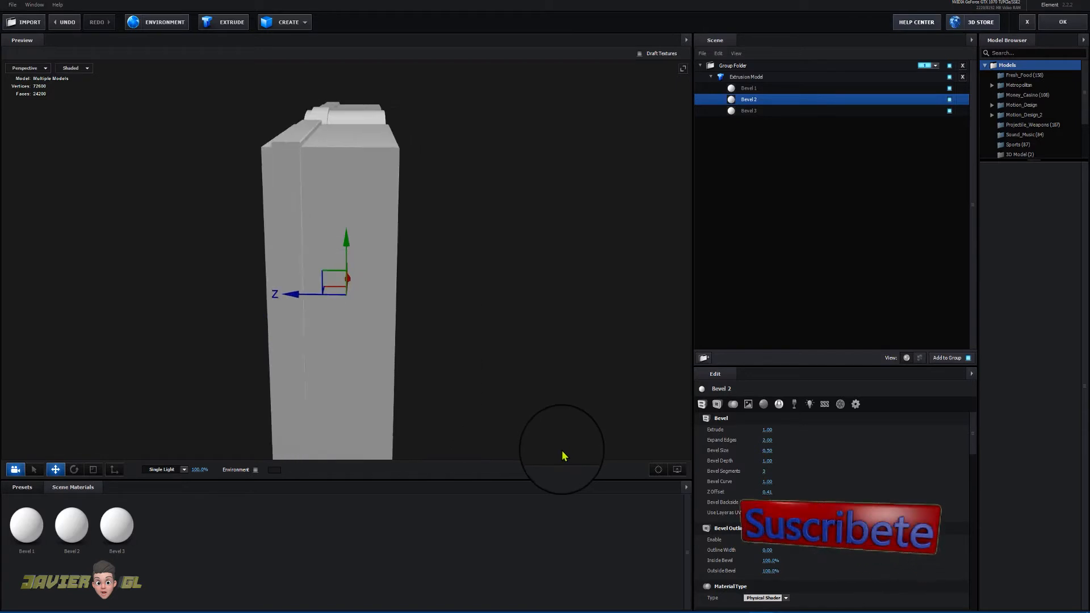
- Set Bevel 3's Expand Edges to 2.00 and its Z Offset to 3.70
{"action": "left_click", "coordinate": [745, 112]}
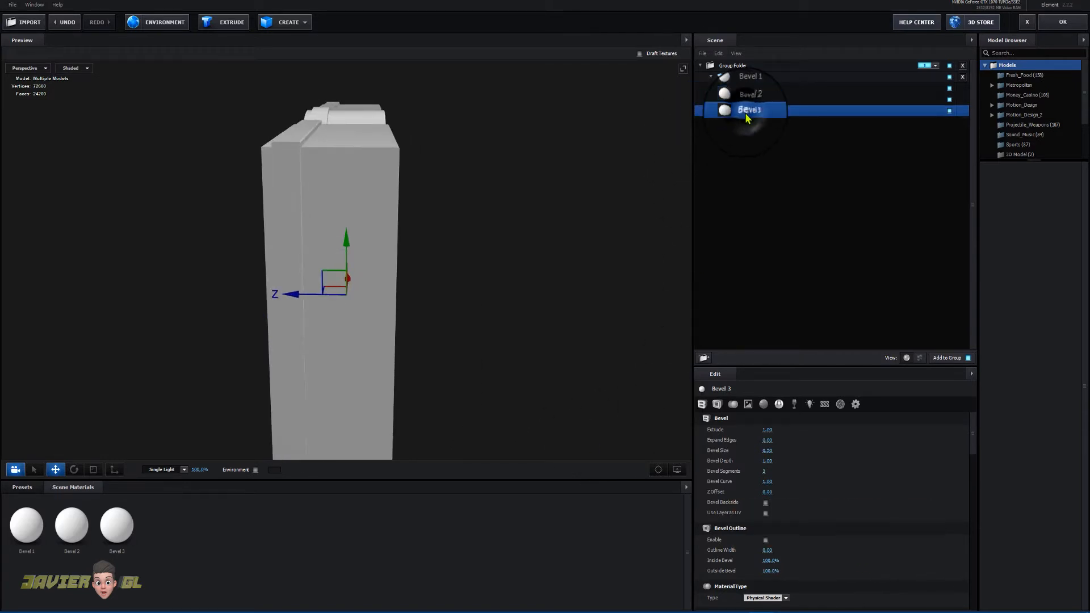
{"action": "left_click", "coordinate": [767, 440]}
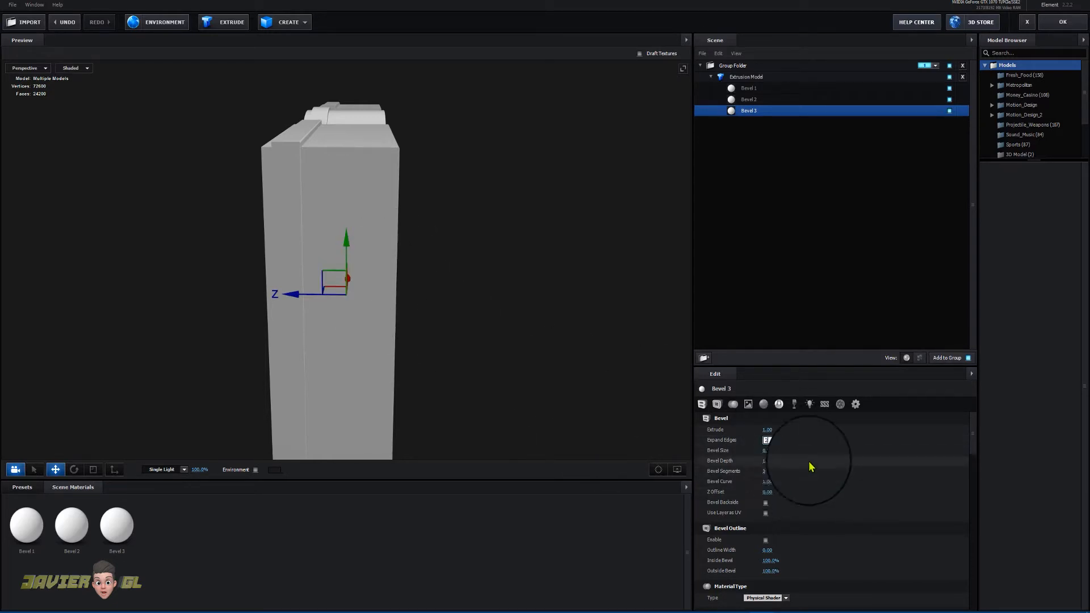
{"action": "key", "text": "Return"}
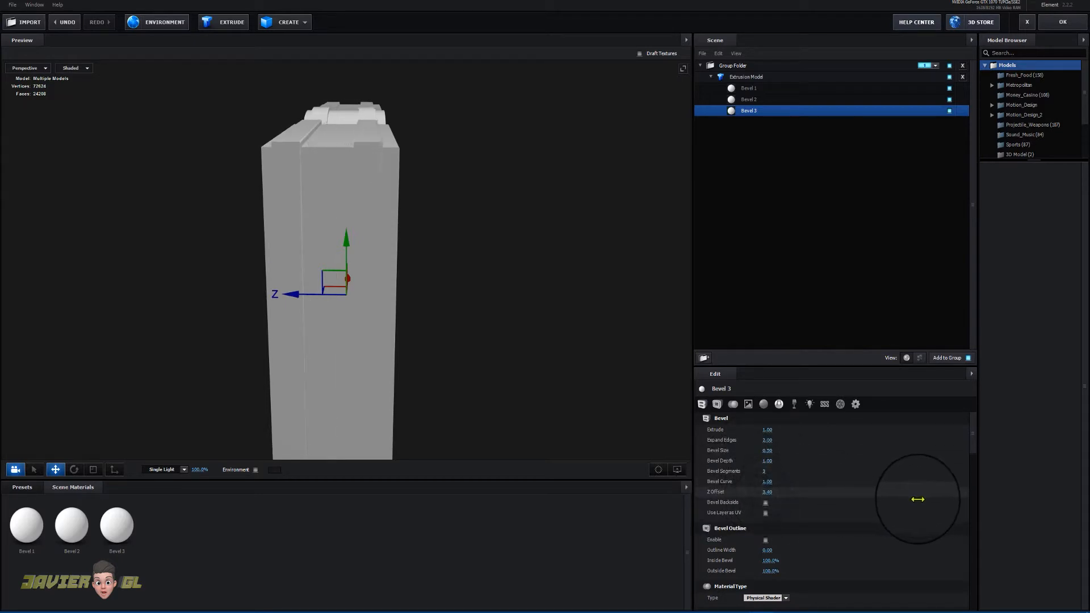
{"action": "mouse_move", "coordinate": [589, 348]}
{"action": "left_mouse_down"}
{"action": "mouse_move", "coordinate": [577, 353]}
{"action": "mouse_move", "coordinate": [591, 351]}
{"action": "left_mouse_up"}
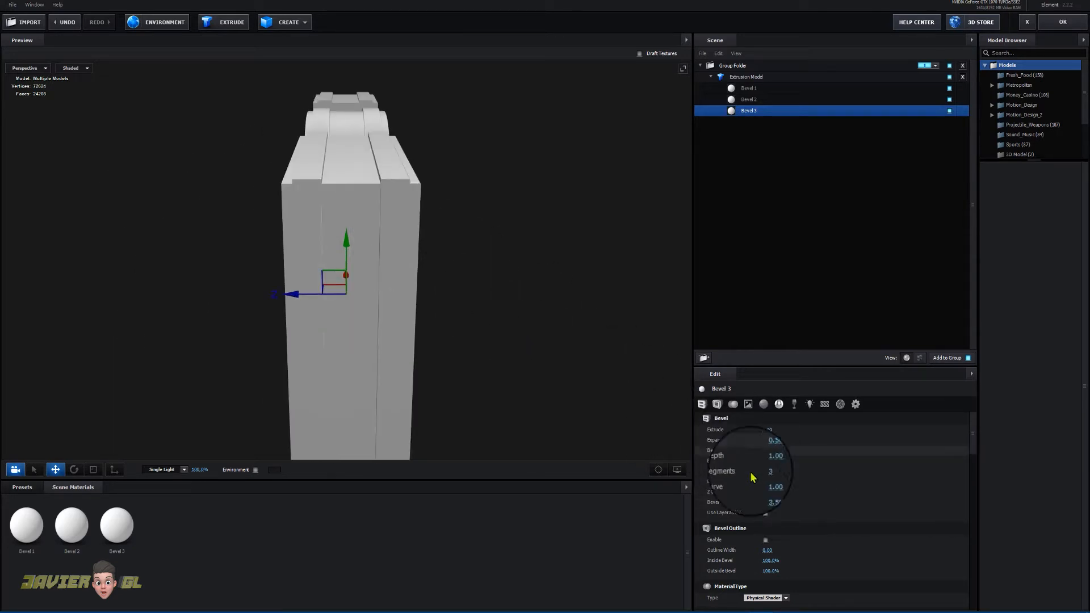
{"action": "left_click", "coordinate": [767, 492]}
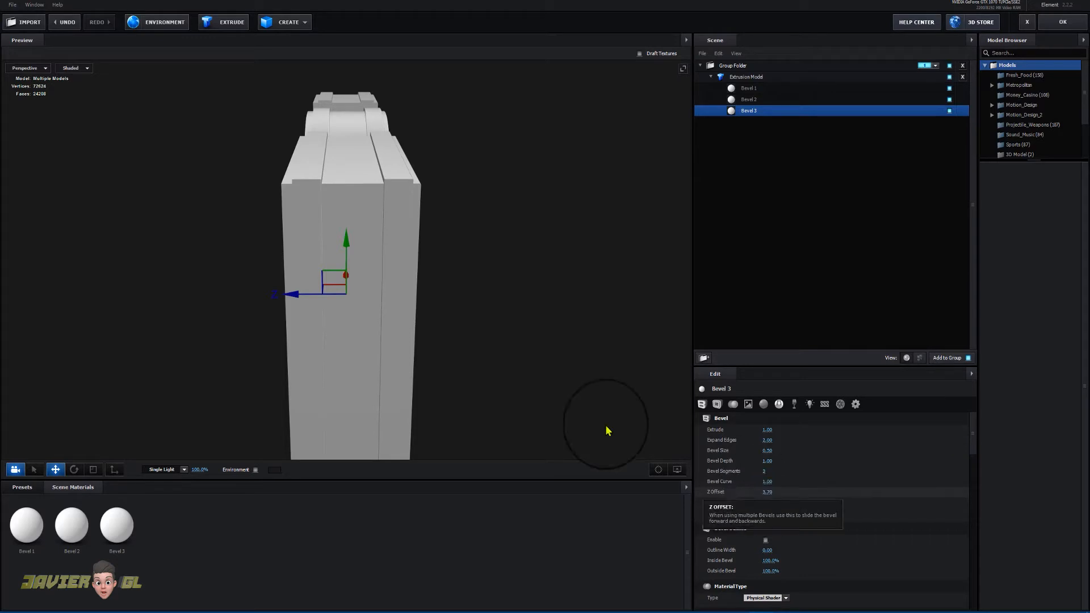
{"action": "left_click_drag", "start_coordinate": [607, 431], "coordinate": [511, 409]}
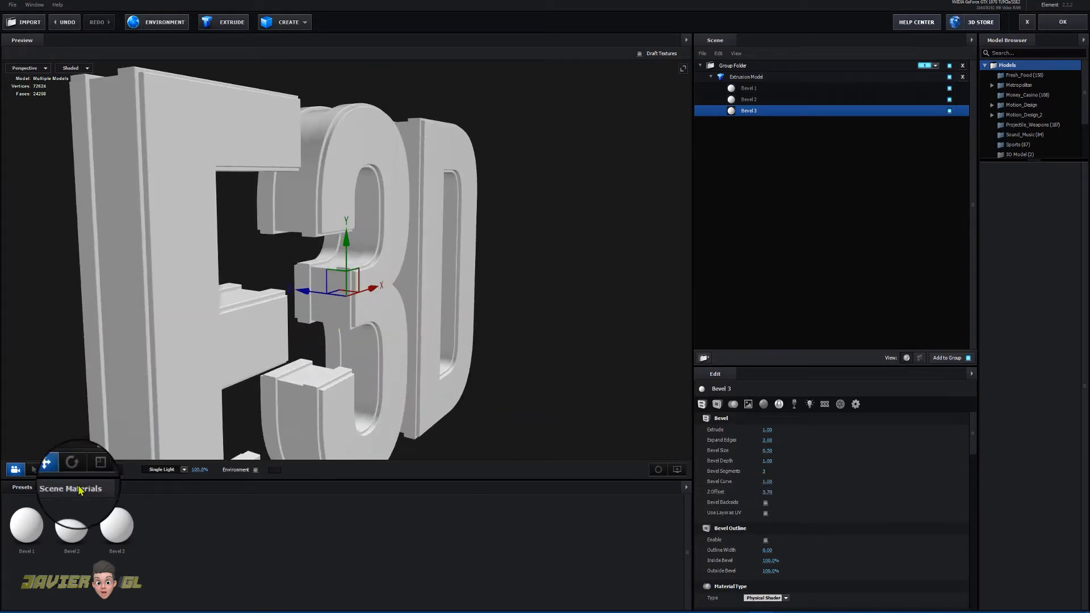
- Open the Metal materials of the Pro_Shaders_2 presets and look through them for a suitable material
{"action": "left_click", "coordinate": [22, 487]}
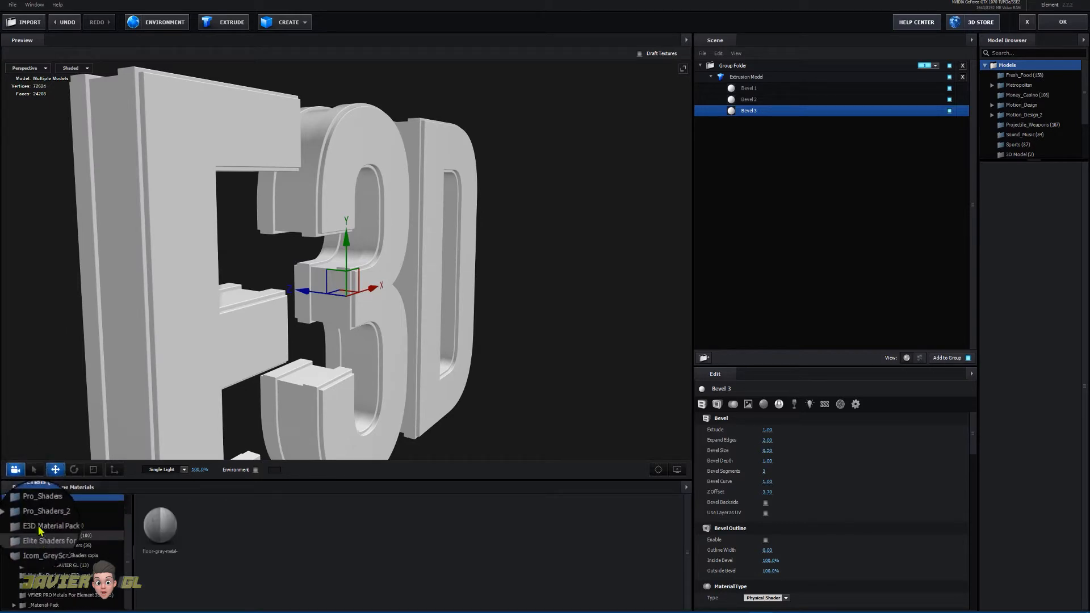
{"action": "double_click", "coordinate": [40, 518]}
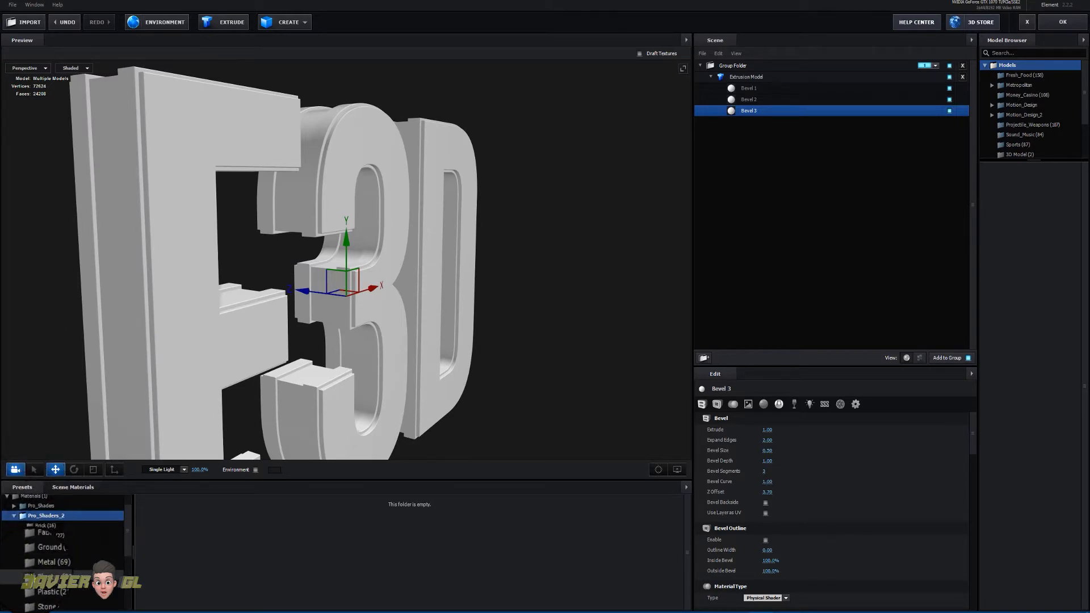
{"action": "left_click", "coordinate": [40, 565]}
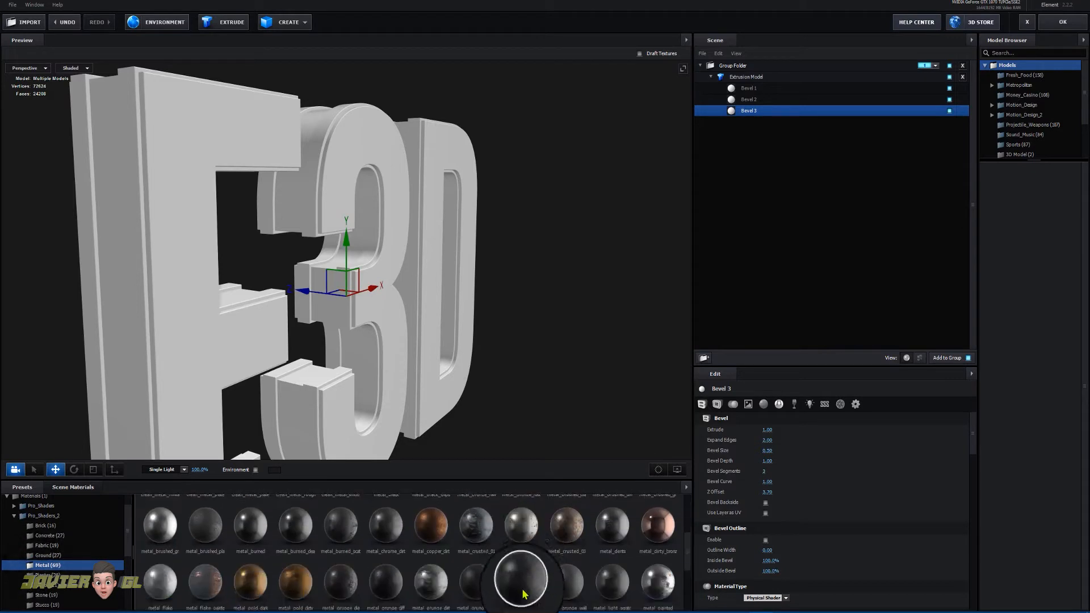
{"action": "mouse_move", "coordinate": [564, 401]}
{"action": "left_mouse_down"}
{"action": "mouse_move", "coordinate": [577, 419]}
{"action": "mouse_move", "coordinate": [579, 403]}
{"action": "left_mouse_up"}
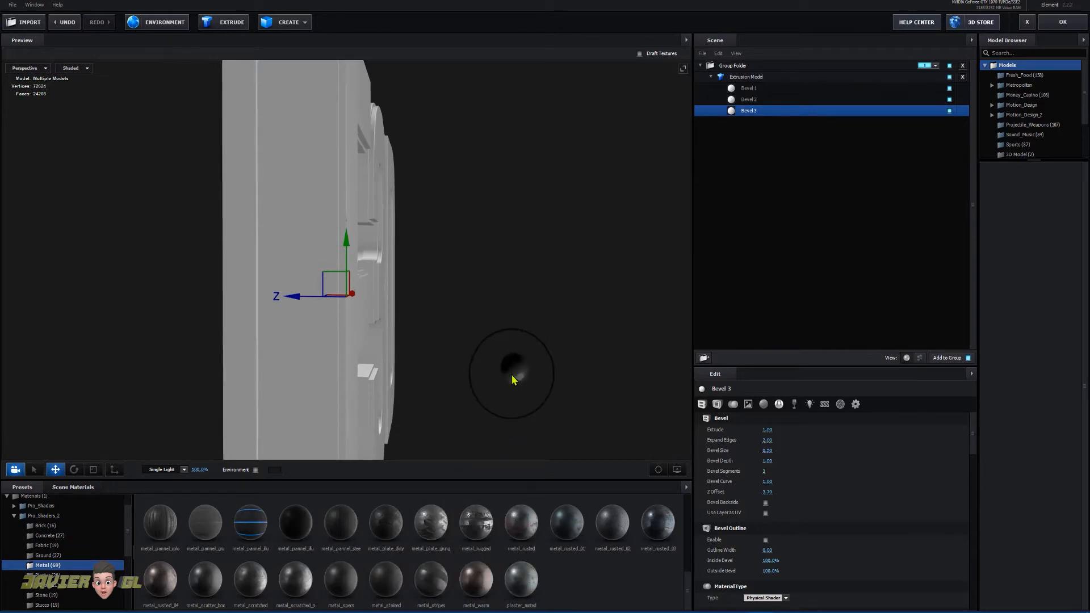
{"action": "left_click_drag", "start_coordinate": [511, 375], "coordinate": [513, 387]}
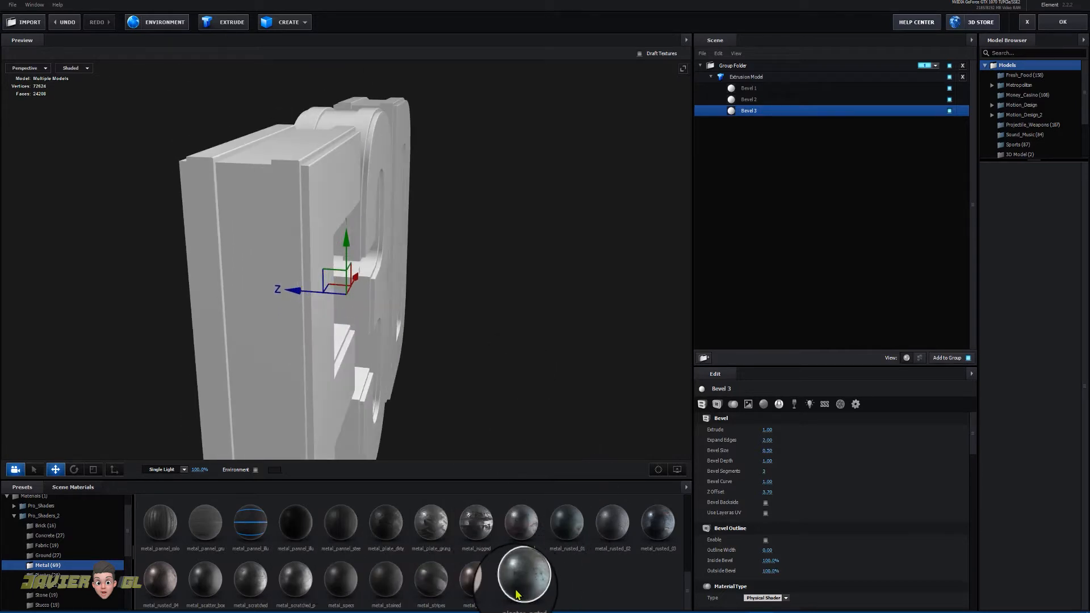
- Try the plaster_rusted material on Bevel 3 and on Bevel 2, undoing each assignment
{"action": "left_click_drag", "start_coordinate": [518, 594], "coordinate": [264, 274]}
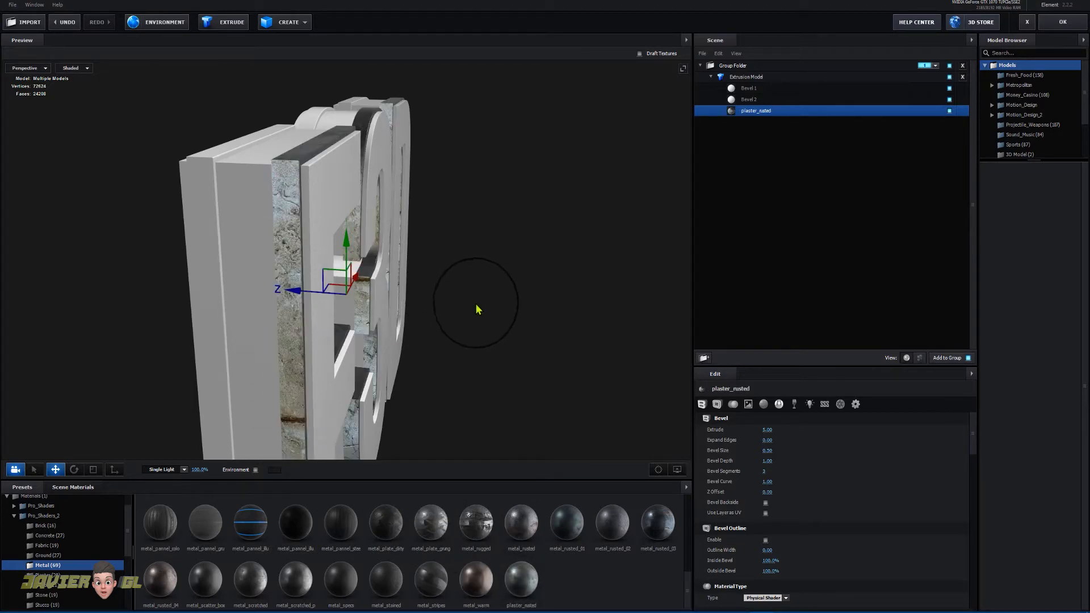
{"action": "key", "text": "ctrl+z"}
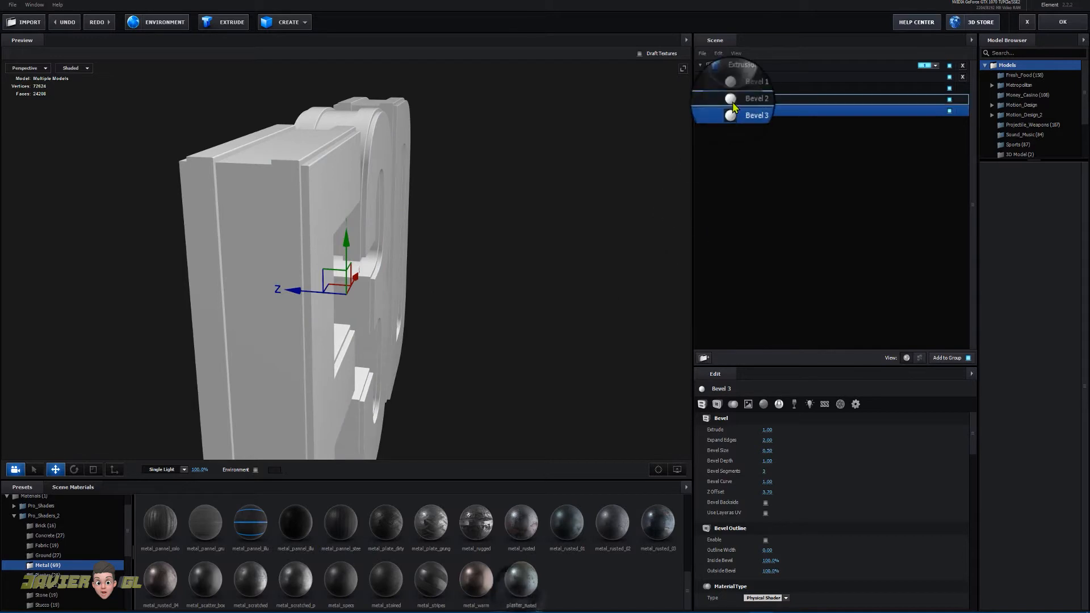
{"action": "key", "text": "ctrl+shift+z"}
{"action": "left_click_drag", "start_coordinate": [608, 272], "coordinate": [518, 296]}
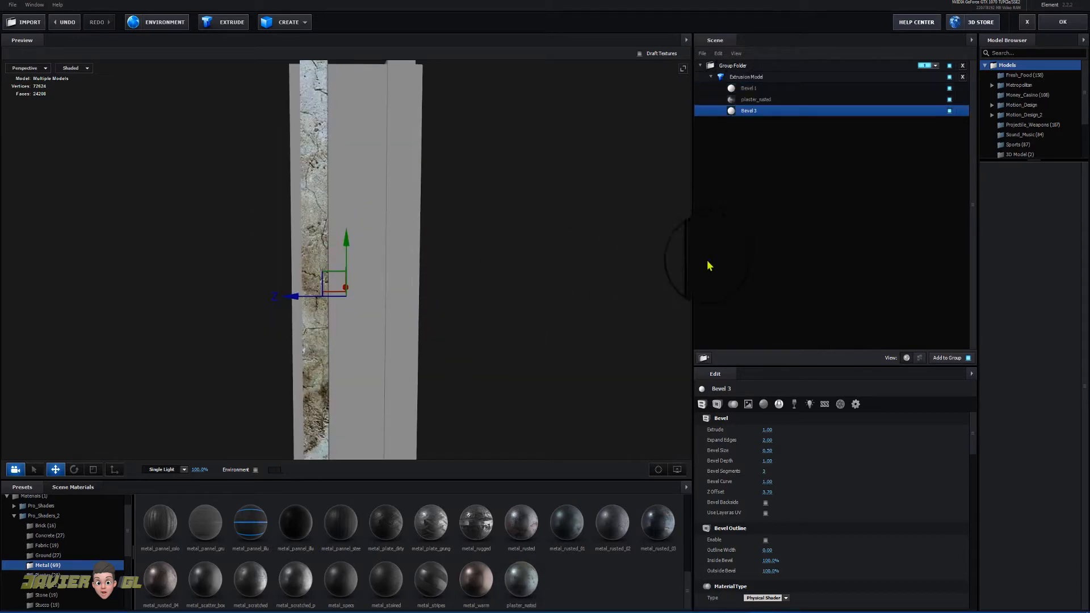
{"action": "key", "text": "ctrl+z"}
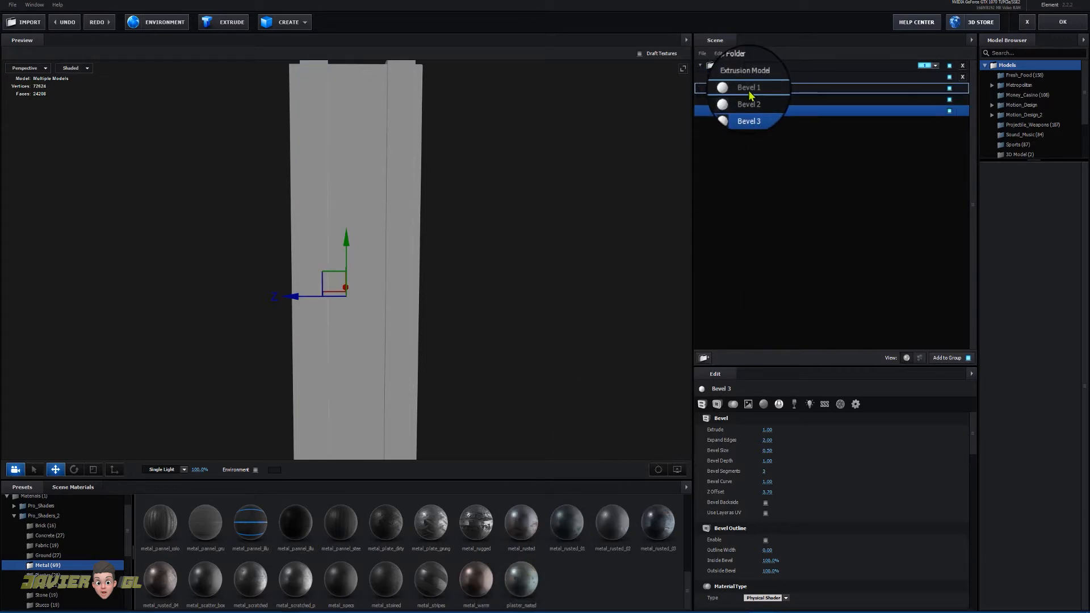
- Apply the plaster_rusted material to Bevel 1, the main body of the letters
{"action": "key", "text": "ctrl+shift+z"}
{"action": "left_click_drag", "start_coordinate": [636, 182], "coordinate": [590, 219]}
{"action": "left_click_drag", "start_coordinate": [529, 284], "coordinate": [168, 289]}
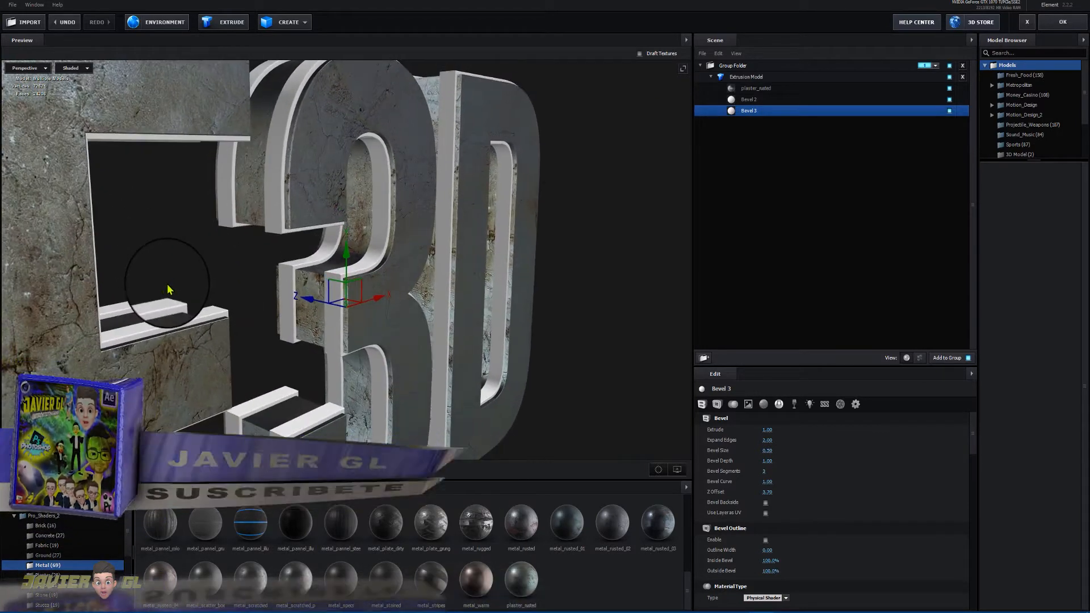
- Raise the Normal Bump of the plaster_rusted material to 500% and inspect the letters' rough surface
{"action": "left_click", "coordinate": [755, 89]}
{"action": "scroll", "coordinate": [795, 477], "scroll_direction": "down", "scroll_amount": 3}
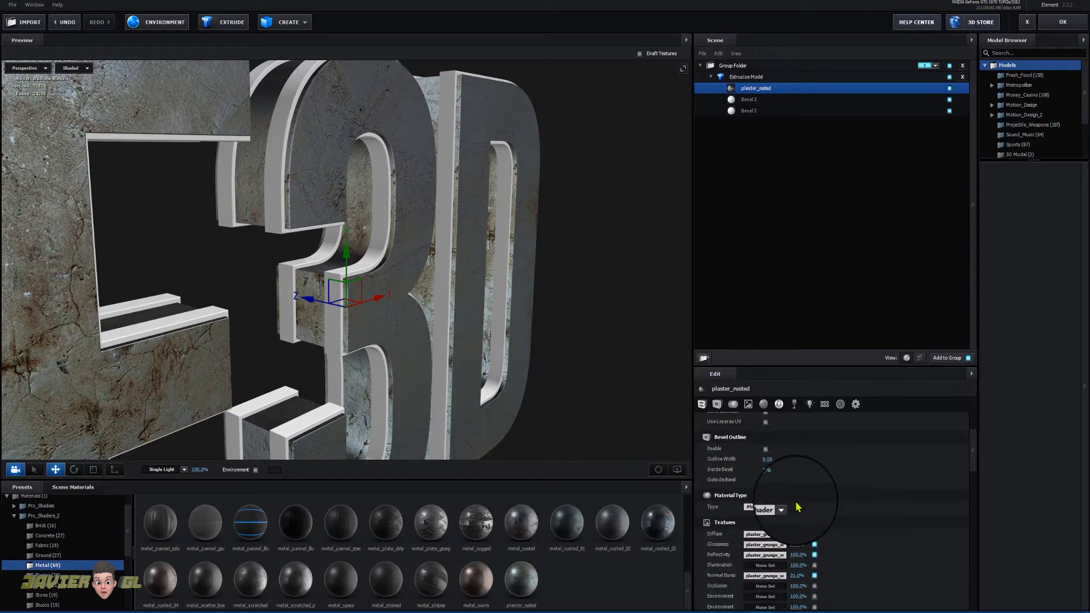
{"action": "scroll", "coordinate": [795, 499], "scroll_direction": "down", "scroll_amount": 3}
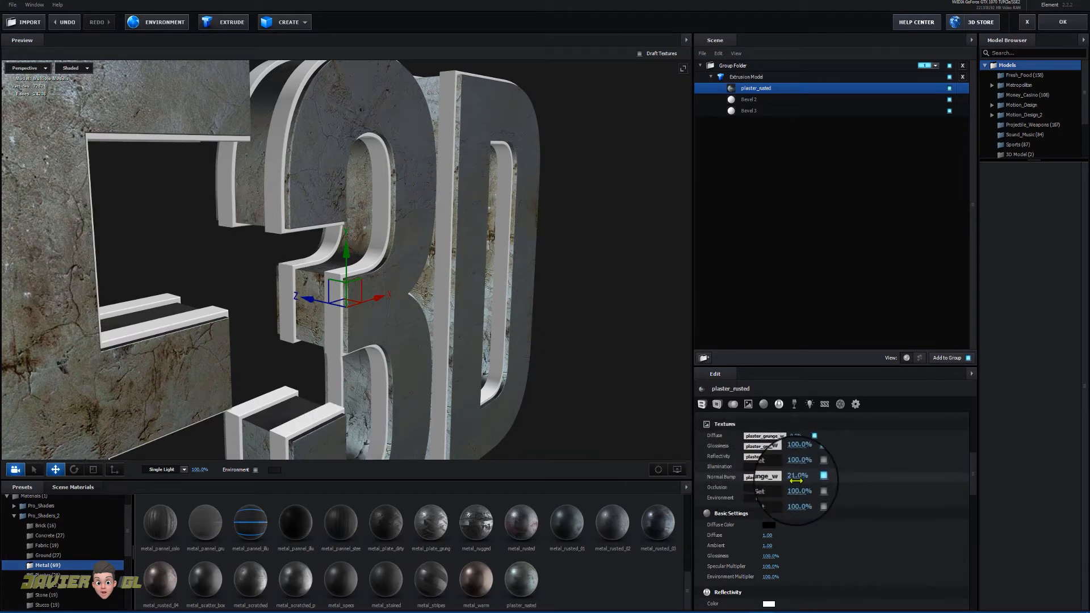
{"action": "left_click_drag", "start_coordinate": [797, 481], "coordinate": [1068, 488]}
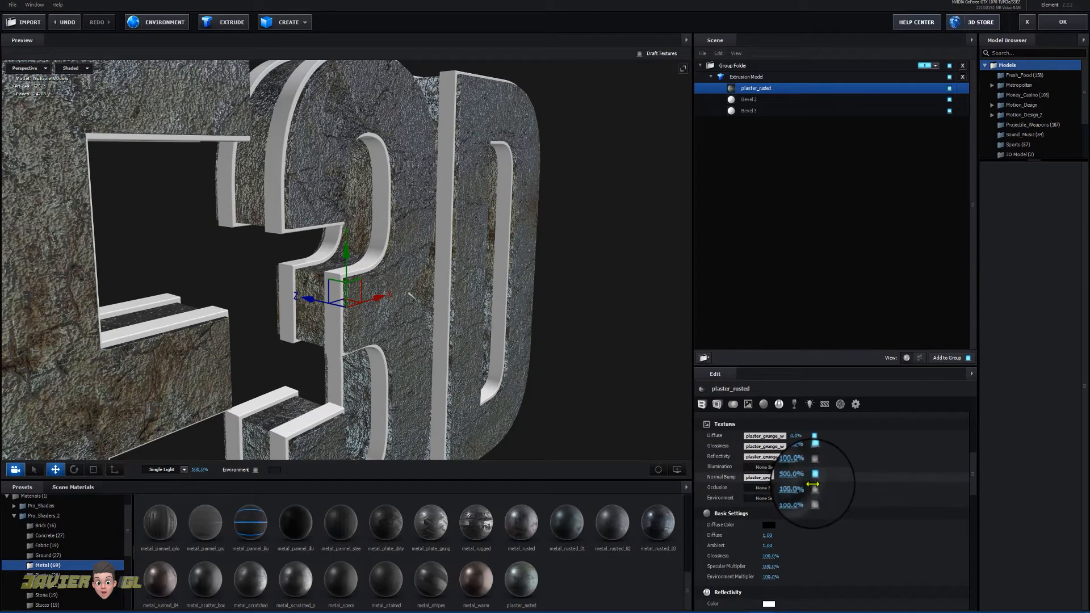
{"action": "scroll", "coordinate": [397, 316], "scroll_direction": "up", "scroll_amount": 5}
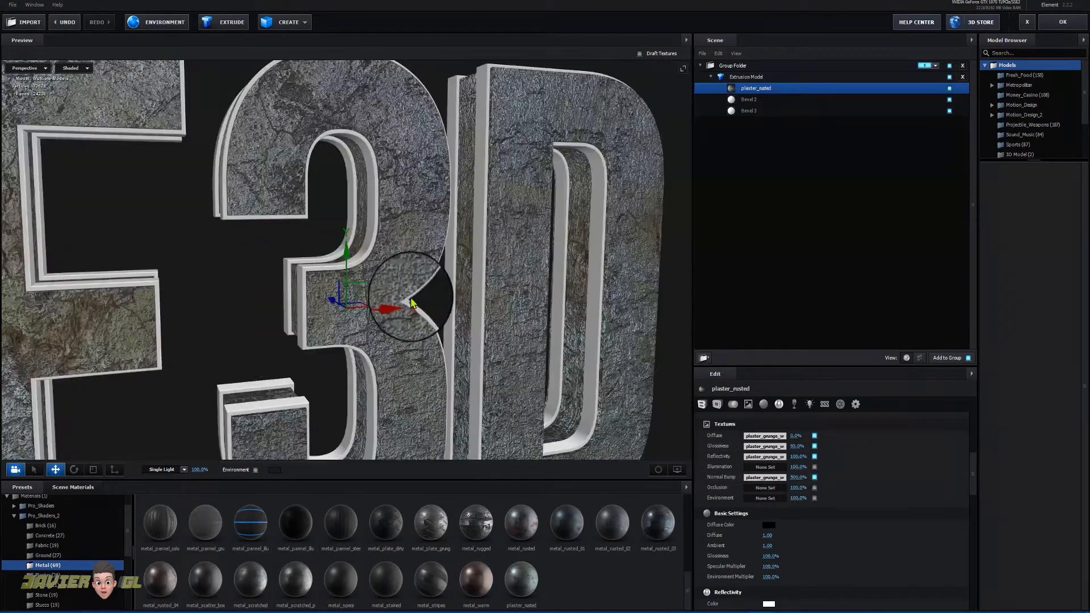
{"action": "left_click_drag", "start_coordinate": [413, 304], "coordinate": [114, 494]}
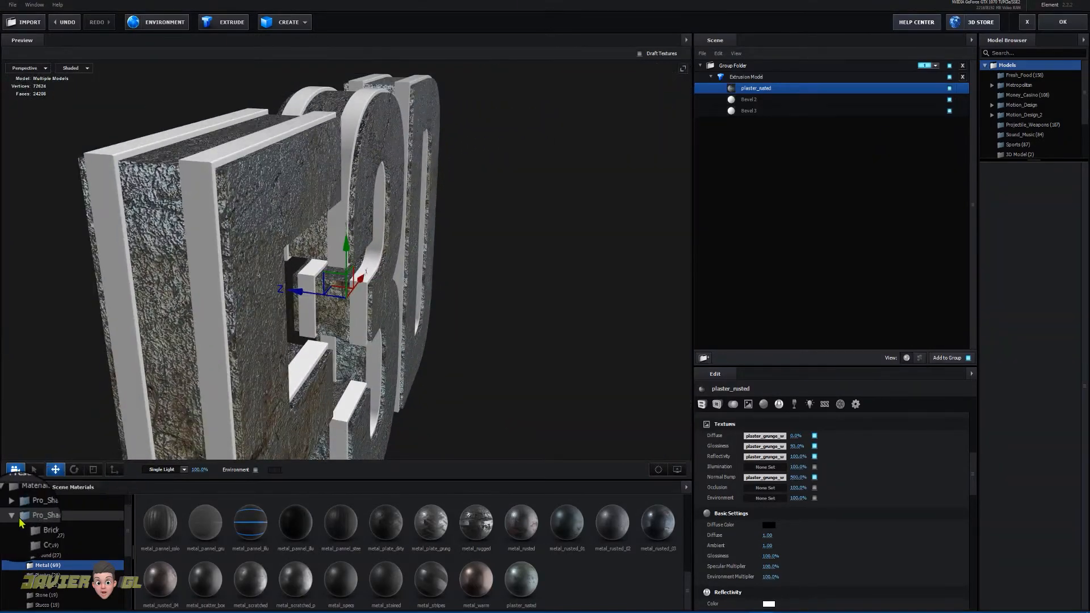
- Apply the Chrome material from the custom material presets to Bevel 3, the front band of the letters
{"action": "left_click", "coordinate": [14, 518]}
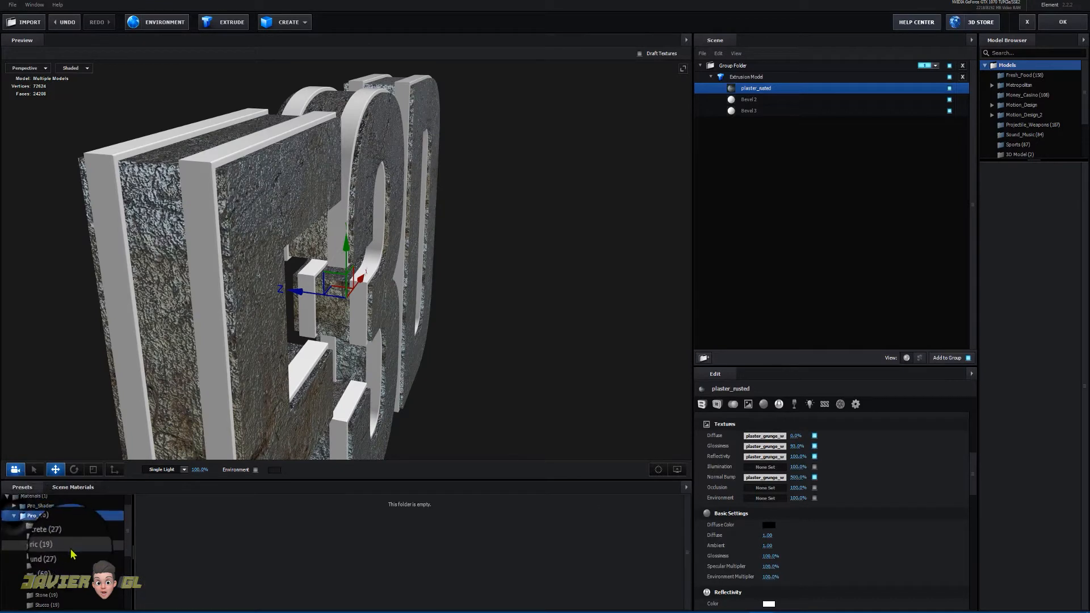
{"action": "left_click", "coordinate": [7, 500]}
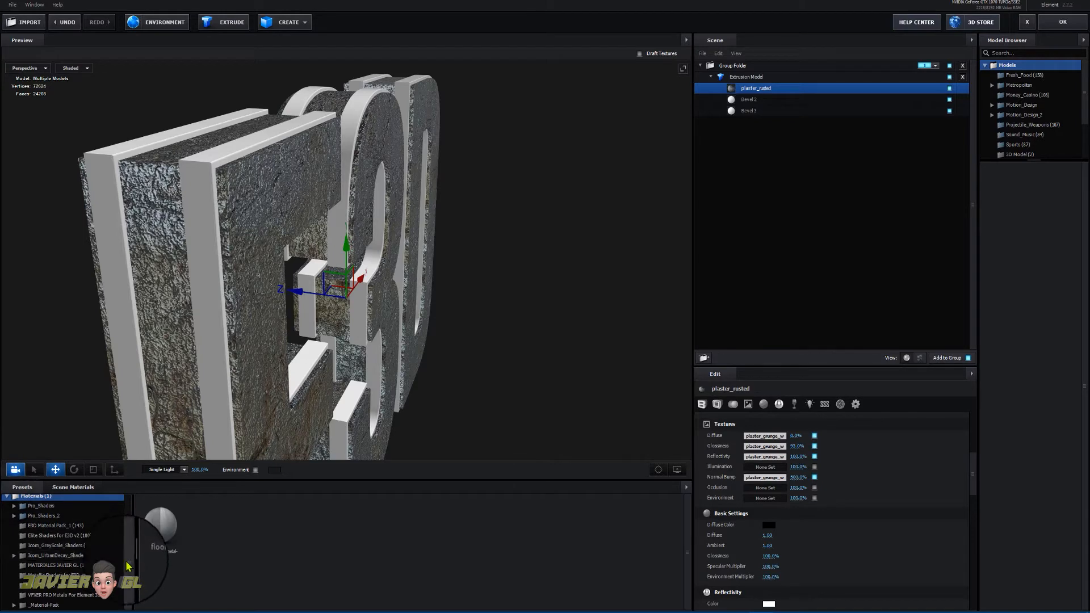
{"action": "left_click", "coordinate": [45, 586]}
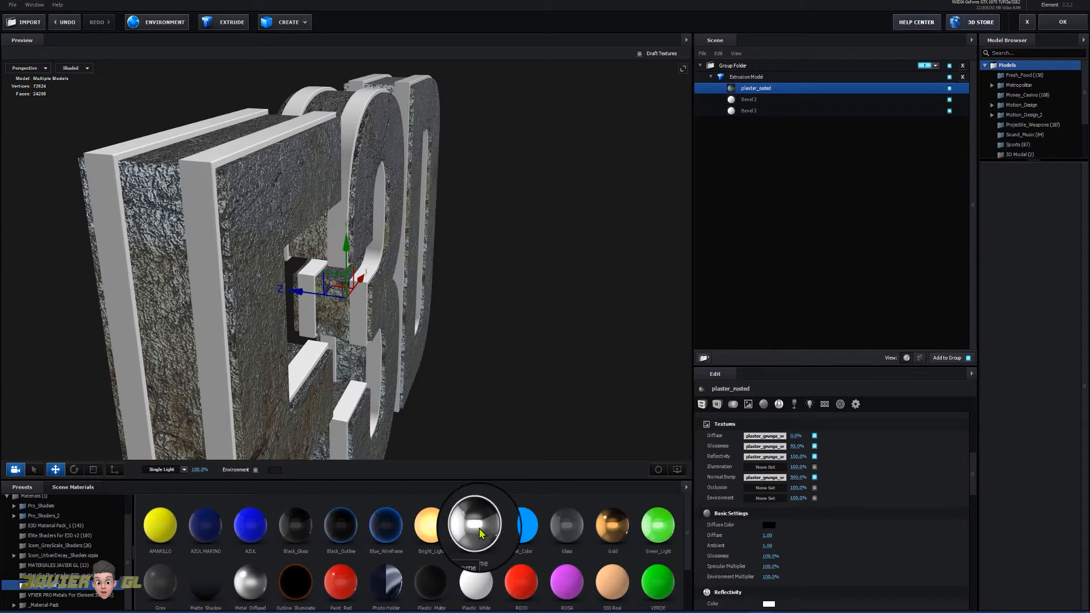
{"action": "left_click_drag", "start_coordinate": [480, 533], "coordinate": [209, 305]}
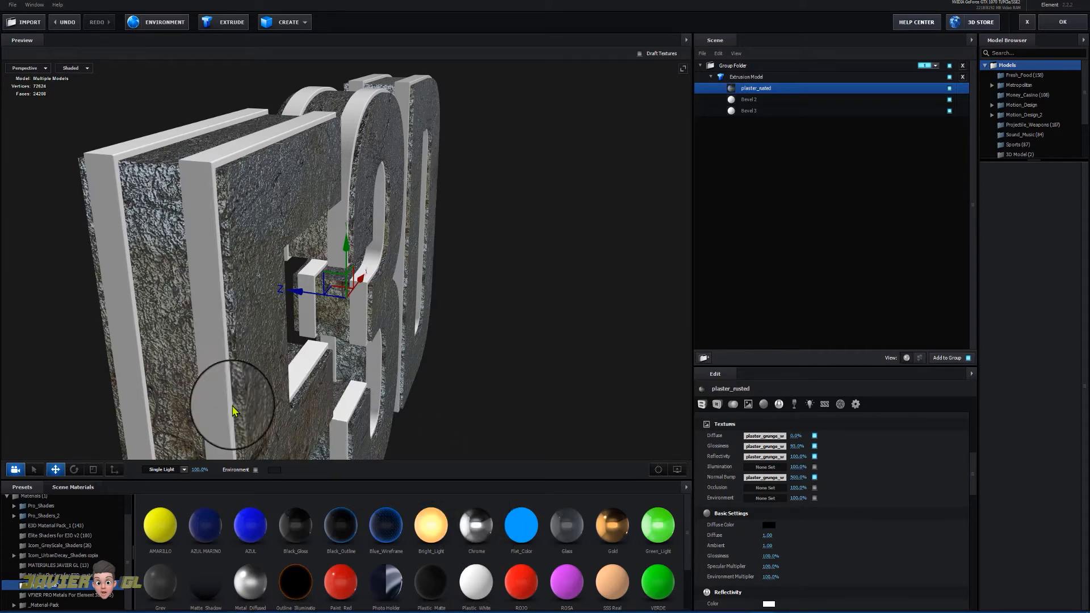
- Apply the Chrome material to Bevel 2, the back band of the letters
{"action": "left_click_drag", "start_coordinate": [232, 410], "coordinate": [479, 178]}
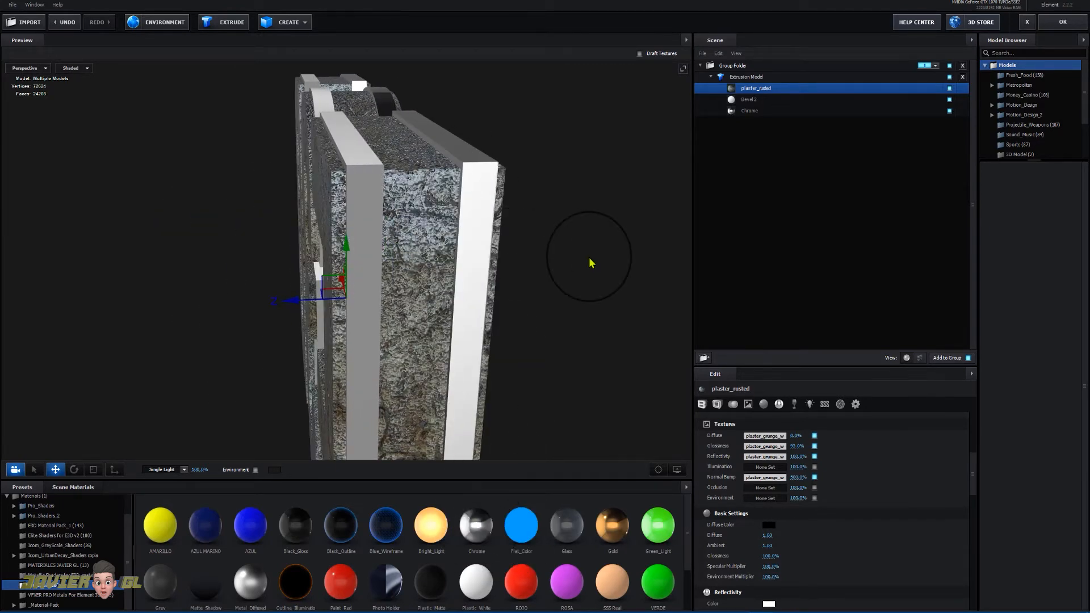
{"action": "left_click_drag", "start_coordinate": [589, 259], "coordinate": [586, 259]}
{"action": "left_click_drag", "start_coordinate": [533, 315], "coordinate": [543, 309]}
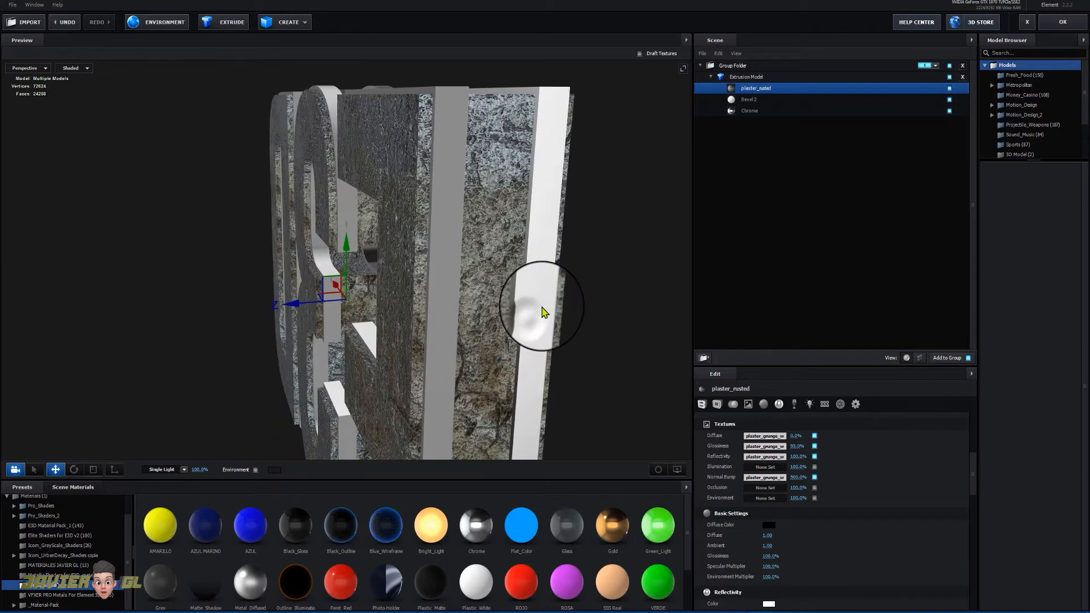
{"action": "left_click_drag", "start_coordinate": [475, 523], "coordinate": [524, 355]}
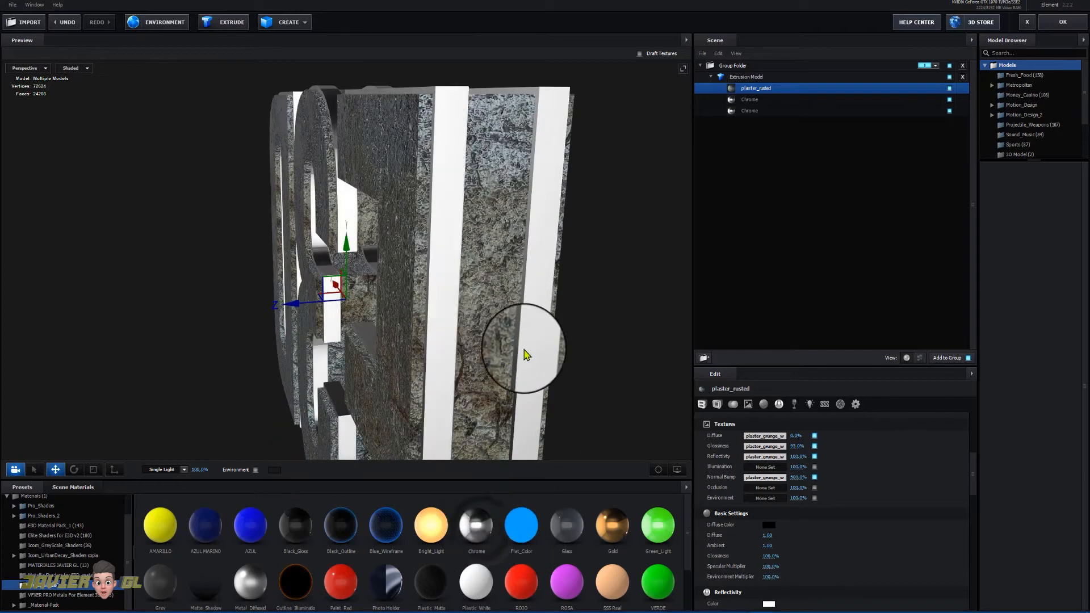
- Try the Gold material on Bevel 1, the main body of the letters, and undo the assignment
{"action": "left_click_drag", "start_coordinate": [611, 318], "coordinate": [613, 432]}
{"action": "left_click_drag", "start_coordinate": [573, 402], "coordinate": [610, 401]}
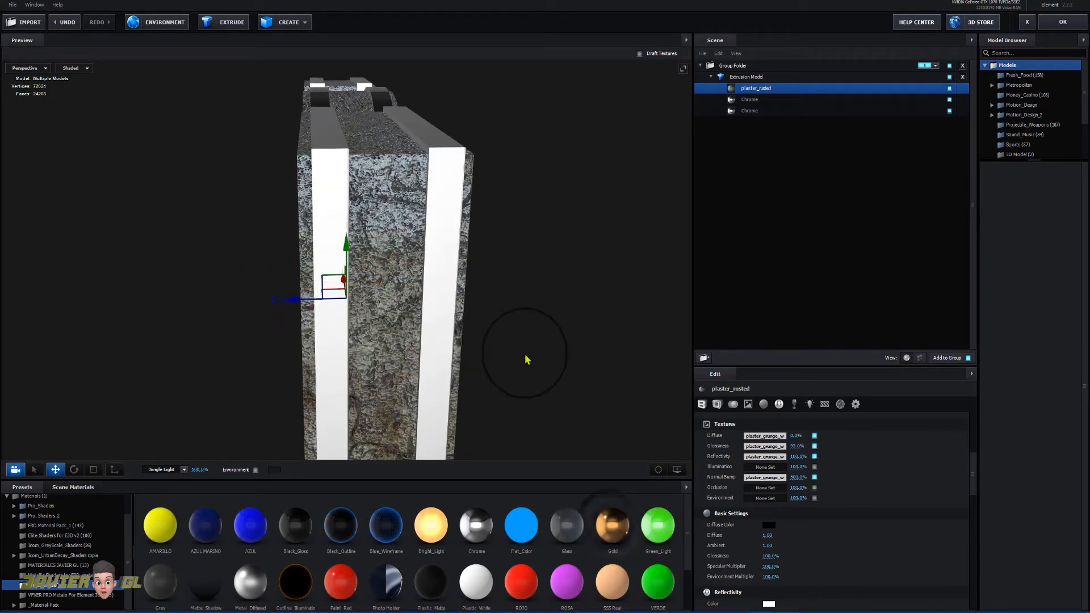
{"action": "left_click_drag", "start_coordinate": [600, 311], "coordinate": [590, 322]}
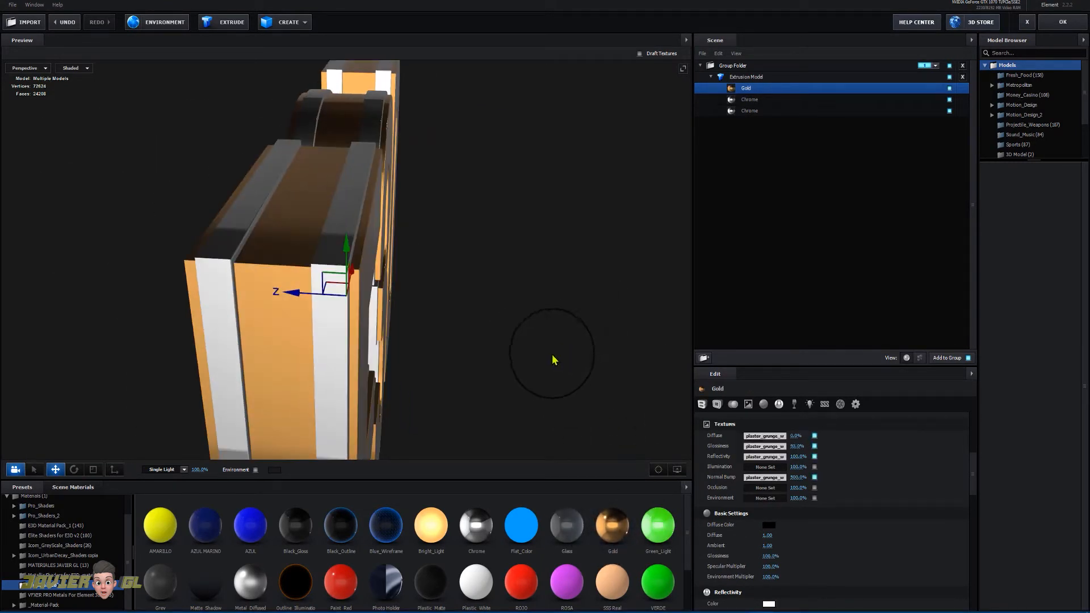
{"action": "key", "text": "ctrl+z"}
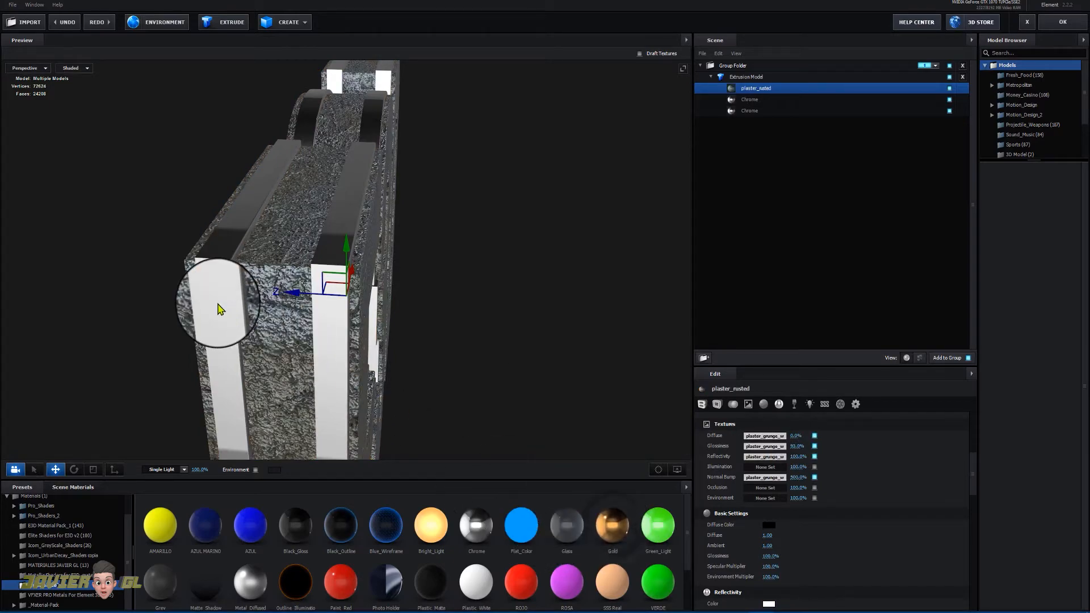
- Apply the Gold material to Bevel 2, the back band of the letters
{"action": "key", "text": "ctrl+shift+z"}
{"action": "left_click_drag", "start_coordinate": [221, 309], "coordinate": [480, 336]}
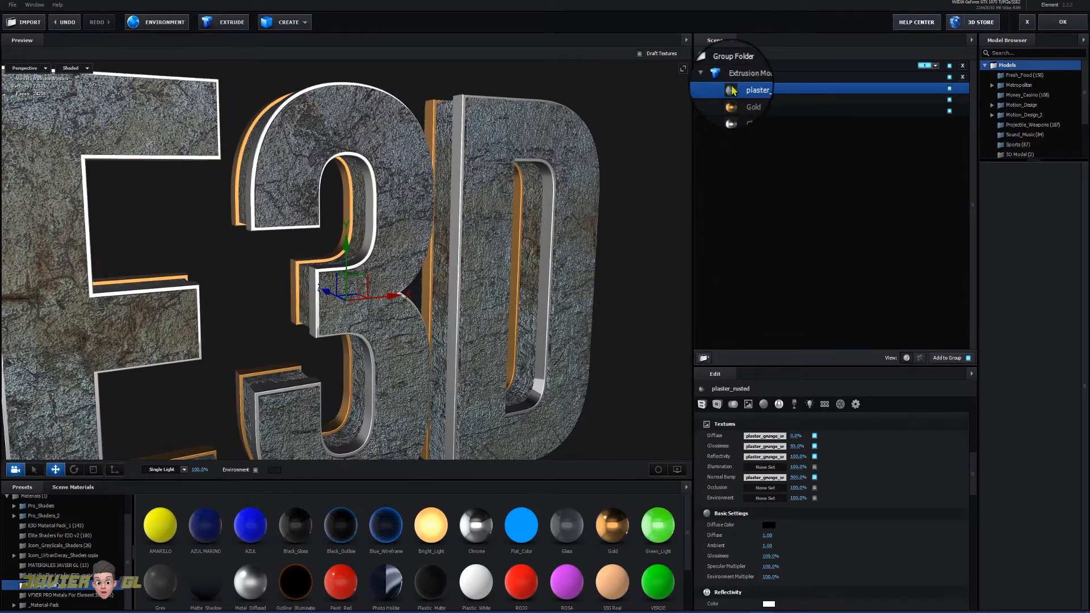
- Create a two-sided plane and scale it uniformly to 5000% as a floor
{"action": "left_click_drag", "start_coordinate": [644, 183], "coordinate": [372, 59]}
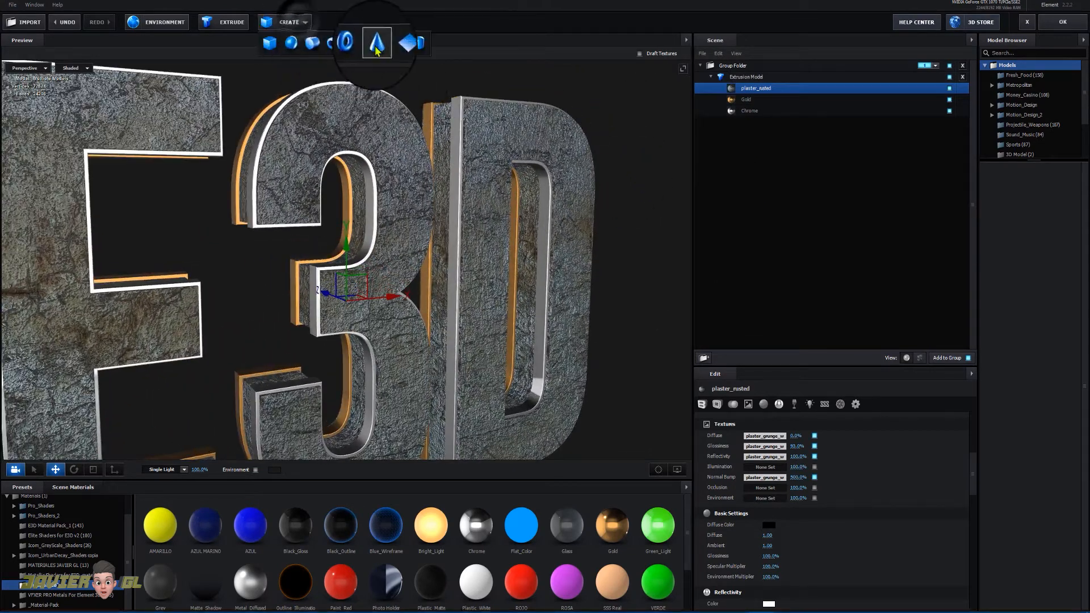
{"action": "left_click", "coordinate": [401, 43]}
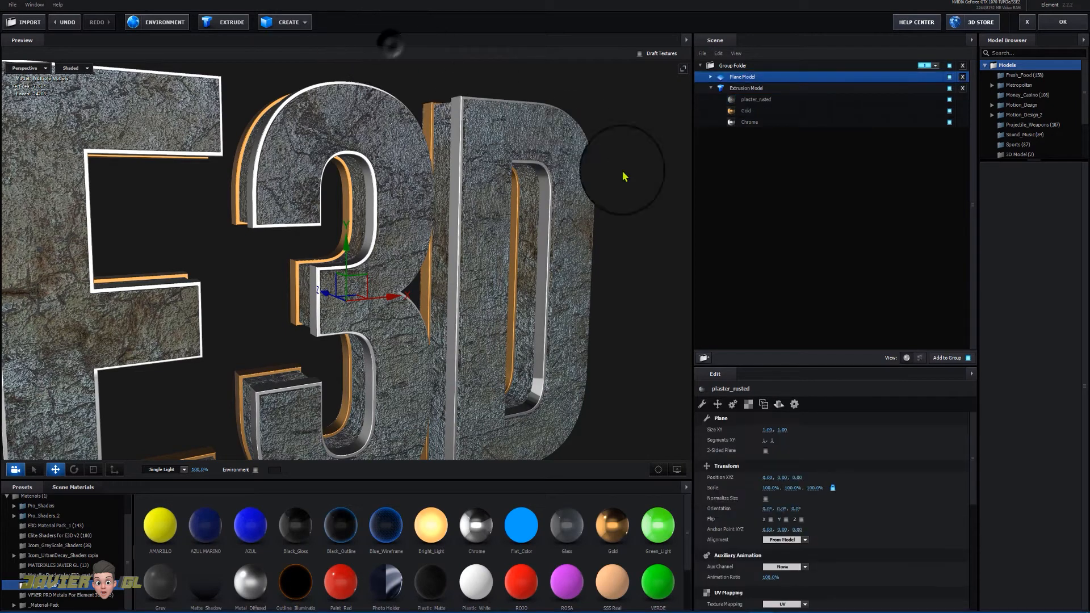
{"action": "left_click", "coordinate": [766, 488]}
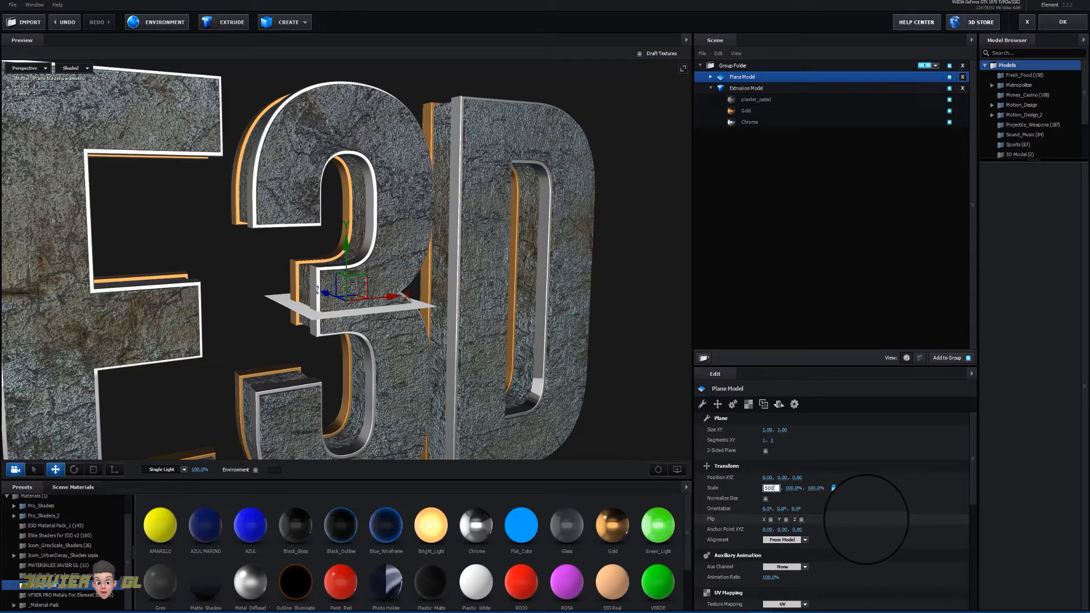
{"action": "type", "text": "5000"}
{"action": "key", "text": "Return"}
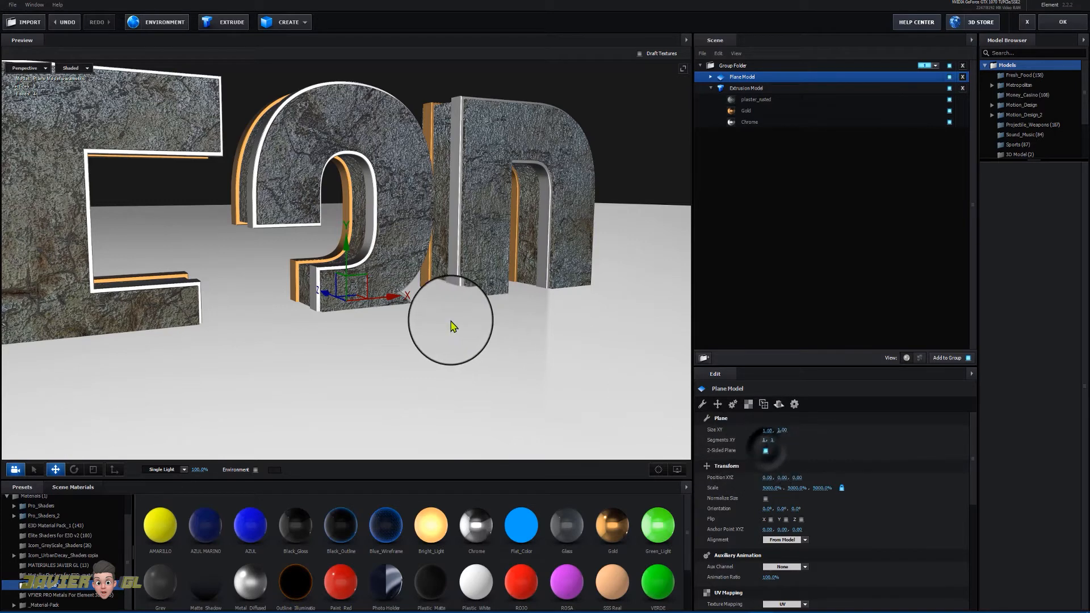
- Lower the plane to about -1.49 on the Y axis so the letters stand on it
{"action": "left_click_drag", "start_coordinate": [447, 348], "coordinate": [466, 347]}
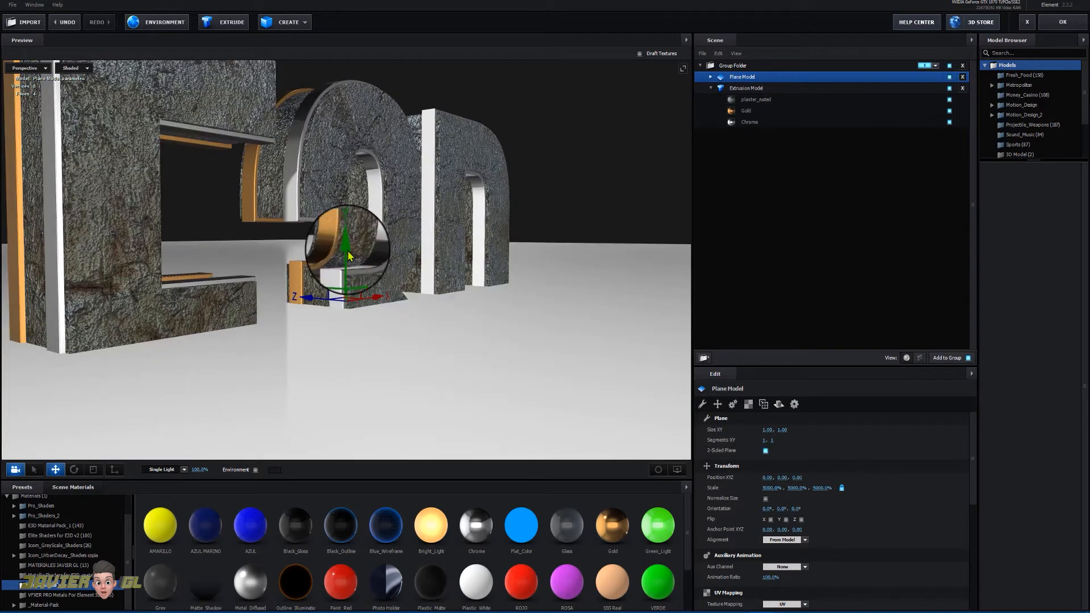
{"action": "left_click_drag", "start_coordinate": [346, 244], "coordinate": [342, 337]}
{"action": "left_click_drag", "start_coordinate": [467, 342], "coordinate": [423, 333]}
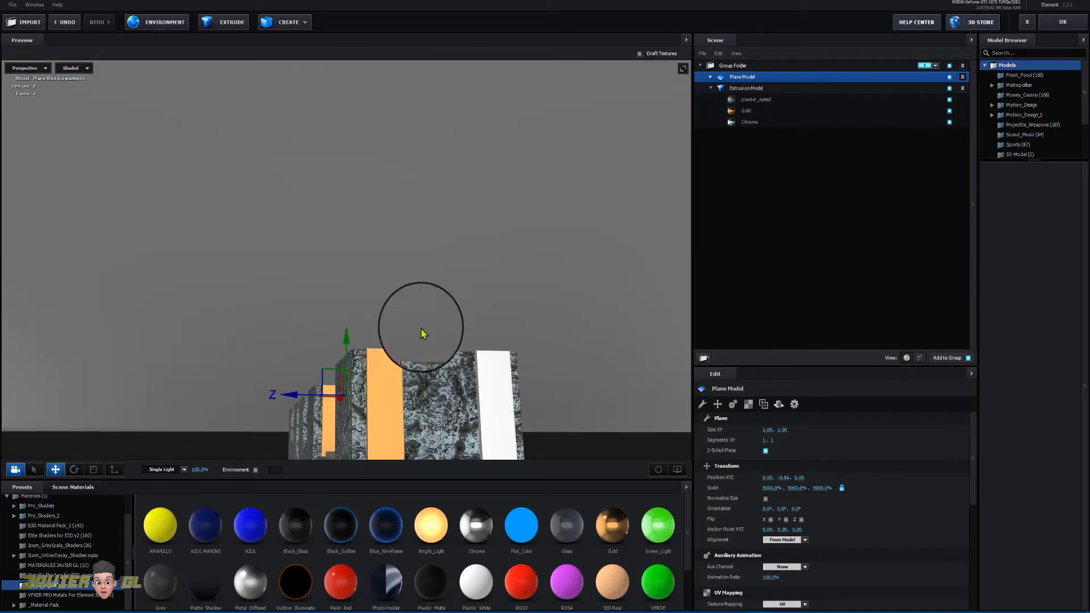
{"action": "left_click_drag", "start_coordinate": [347, 341], "coordinate": [340, 360]}
{"action": "left_click_drag", "start_coordinate": [397, 323], "coordinate": [373, 340]}
{"action": "left_click_drag", "start_coordinate": [346, 301], "coordinate": [342, 360]}
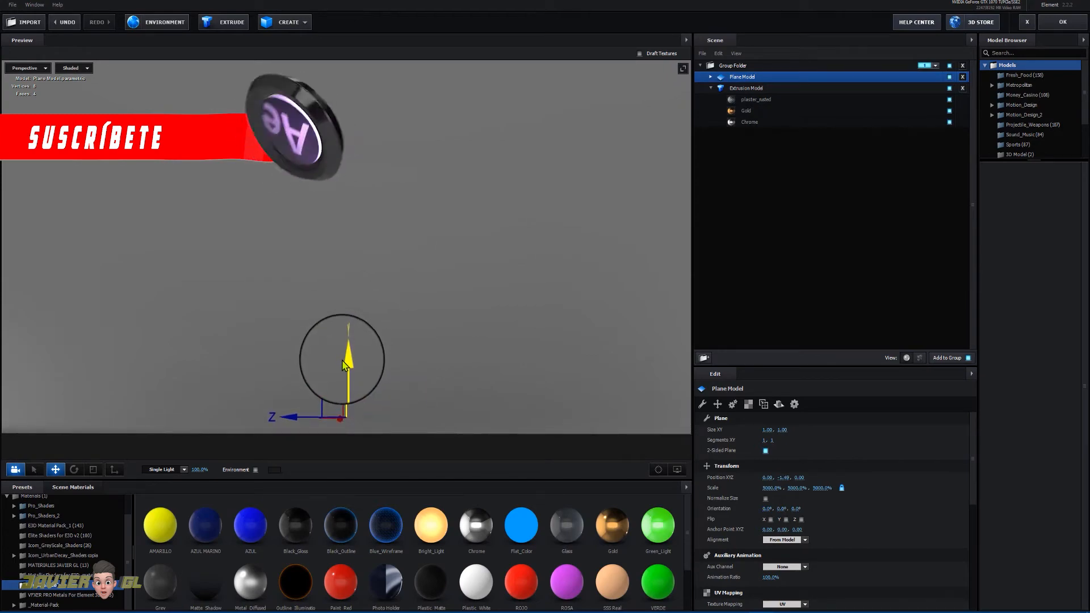
{"action": "left_click_drag", "start_coordinate": [531, 329], "coordinate": [460, 364]}
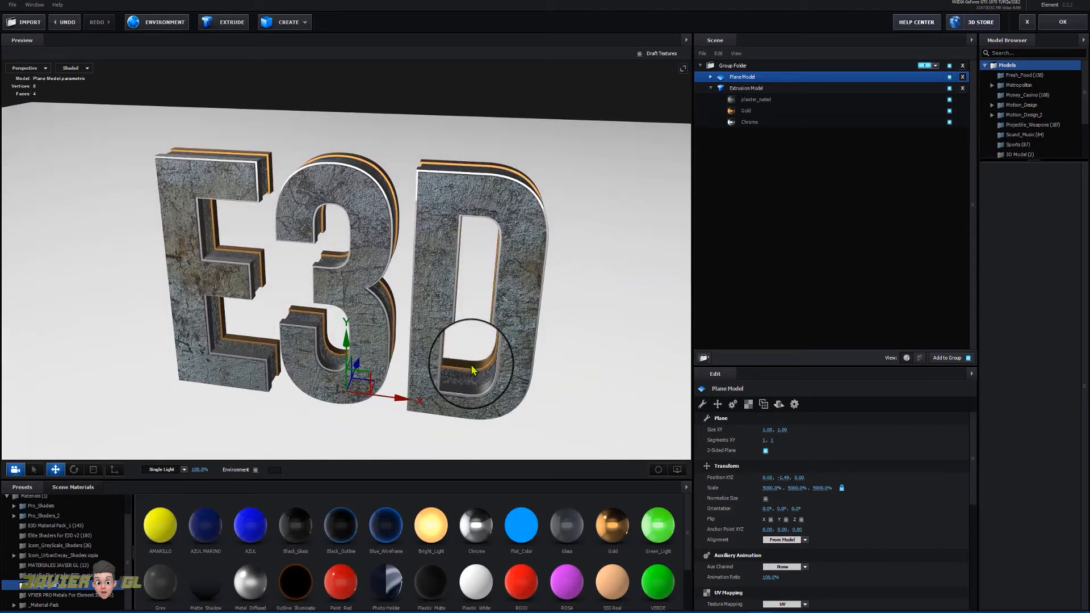
- Set the plane's reflect mode to Mirror Surface
{"action": "right_click", "coordinate": [750, 78]}
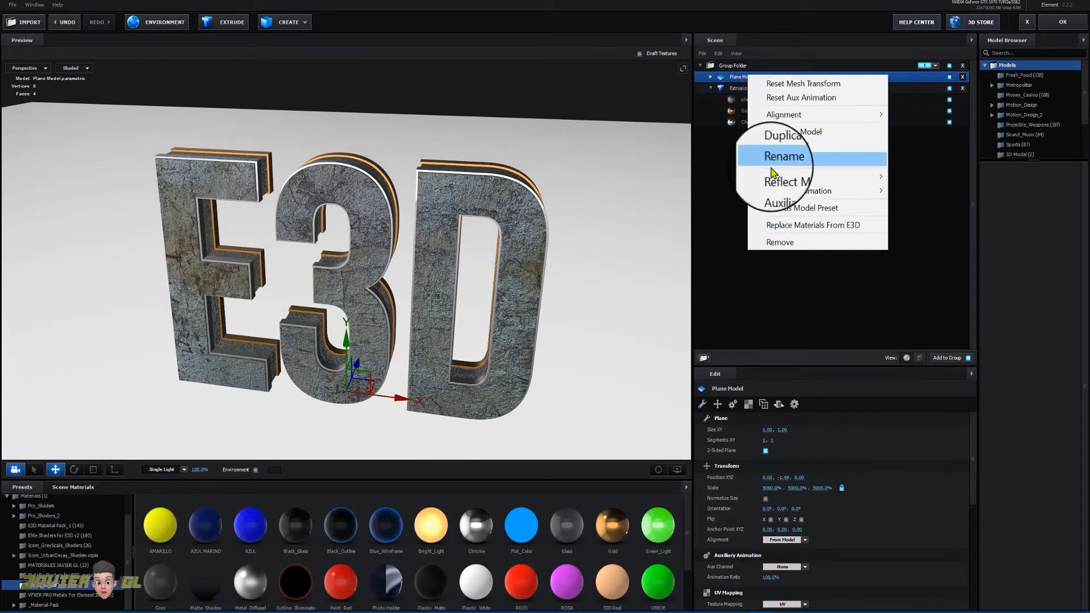
{"action": "mouse_move", "coordinate": [851, 178]}
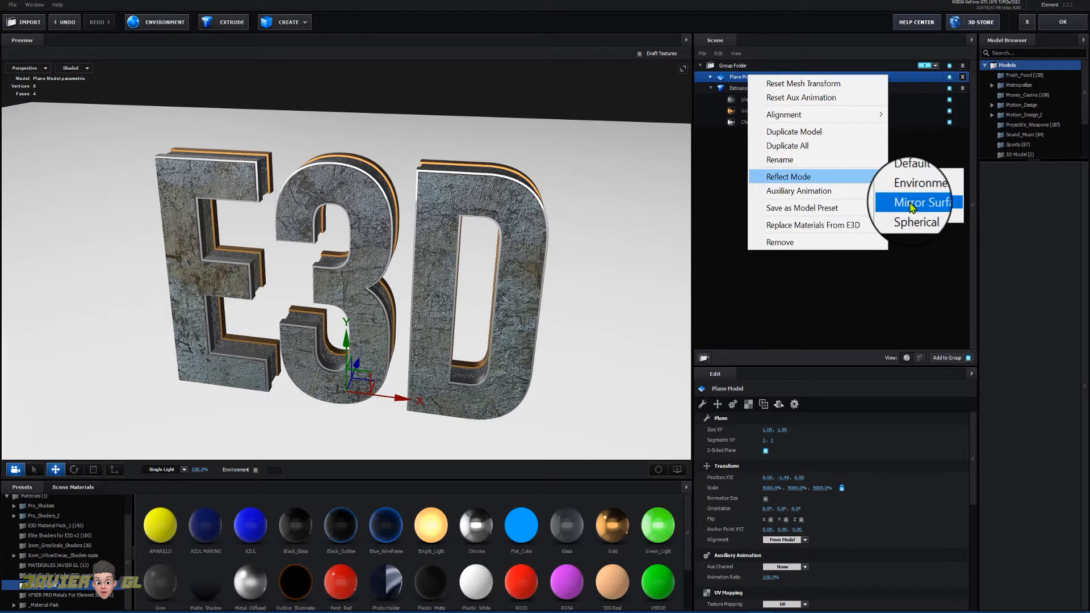
{"action": "left_click", "coordinate": [911, 208]}
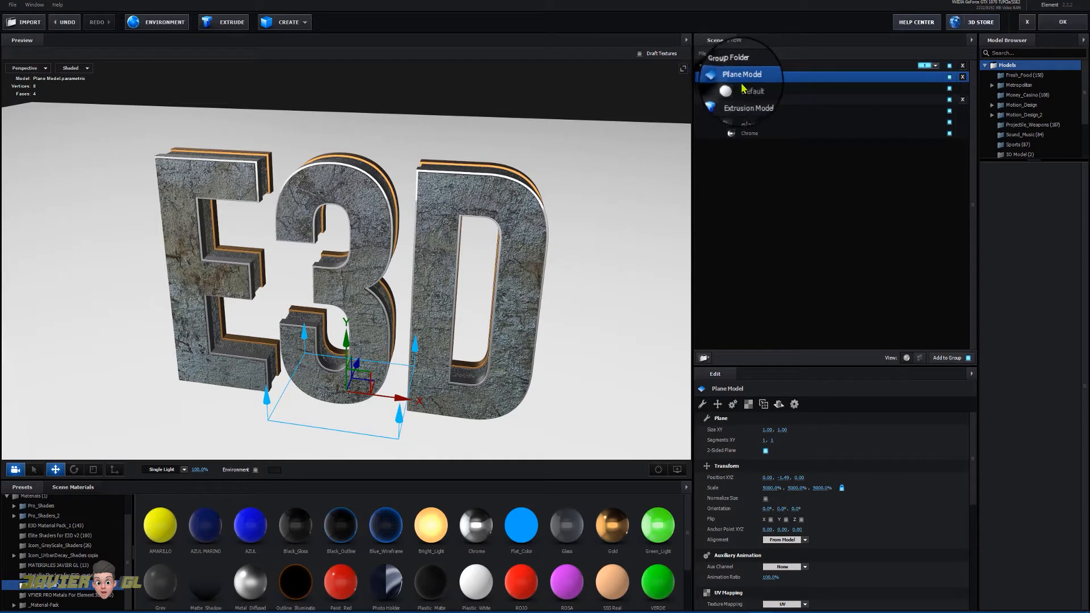
- Apply the metal_black material from the Pro_Shaders_2 Metal presets to the floor plane
{"action": "left_click", "coordinate": [755, 91]}
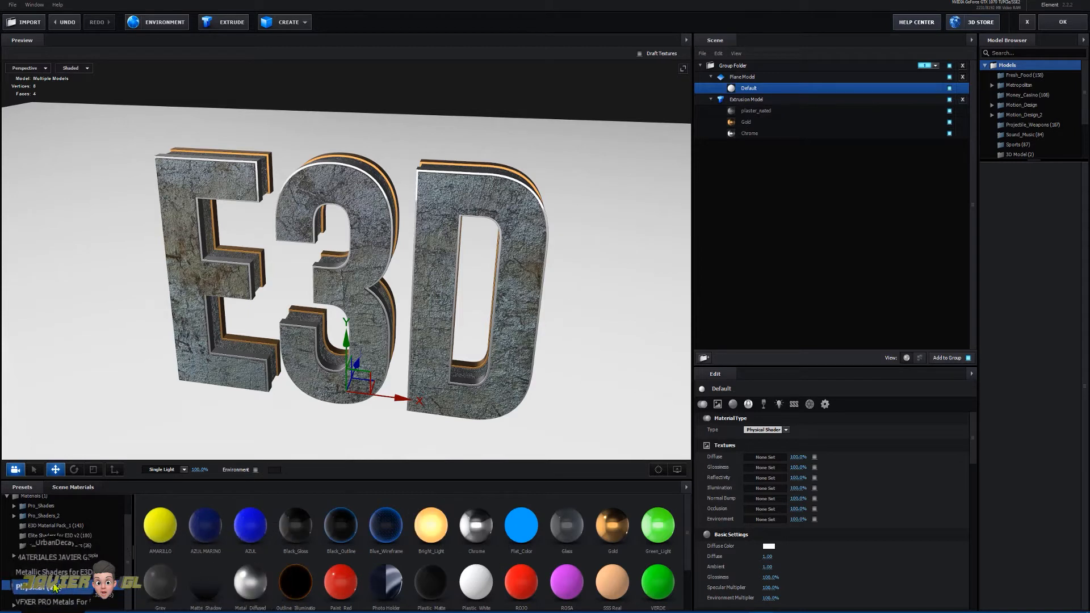
{"action": "double_click", "coordinate": [48, 517]}
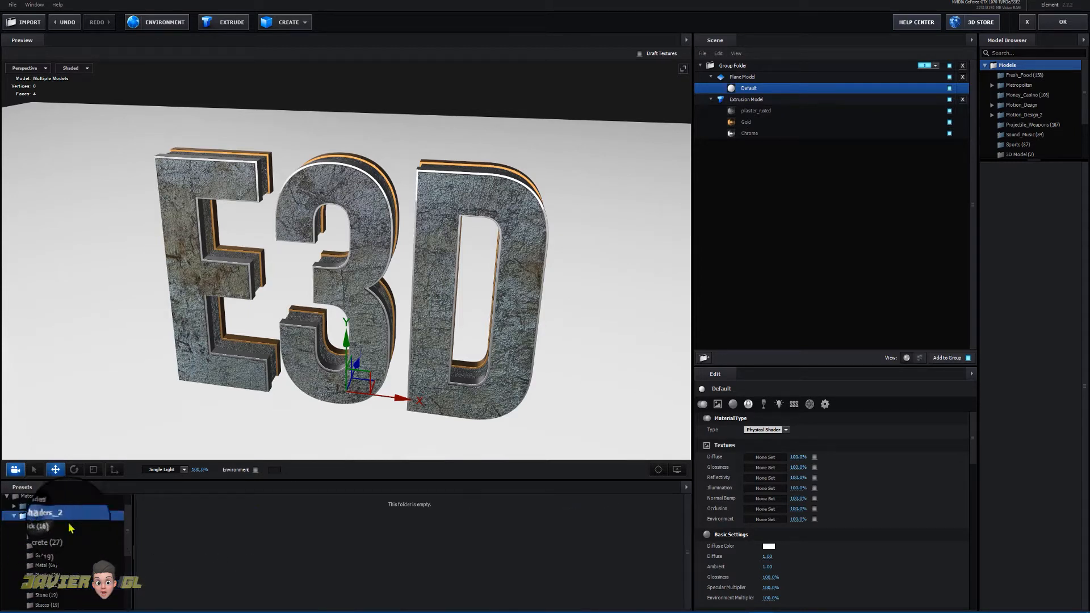
{"action": "left_click", "coordinate": [43, 566]}
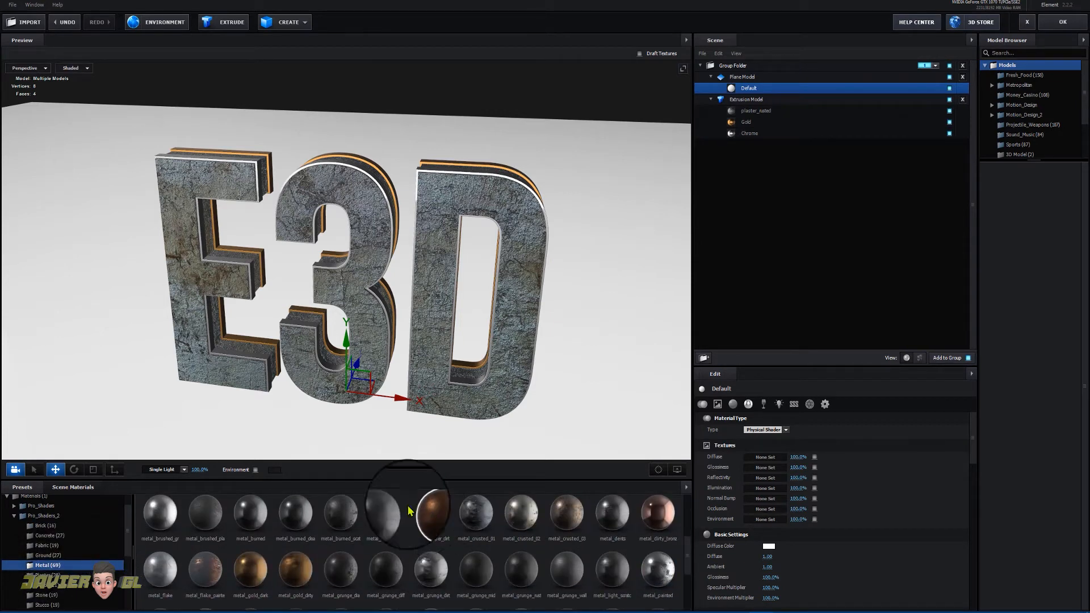
{"action": "scroll", "coordinate": [409, 511], "scroll_direction": "up", "scroll_amount": 3}
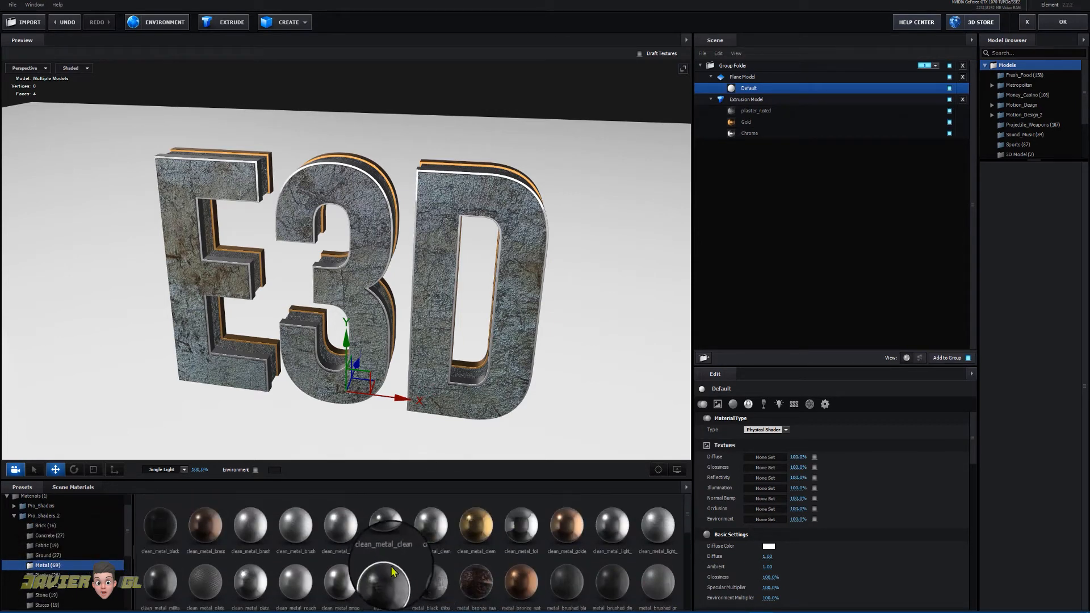
{"action": "scroll", "coordinate": [391, 572], "scroll_direction": "down", "scroll_amount": 1}
{"action": "left_click_drag", "start_coordinate": [386, 550], "coordinate": [623, 392]}
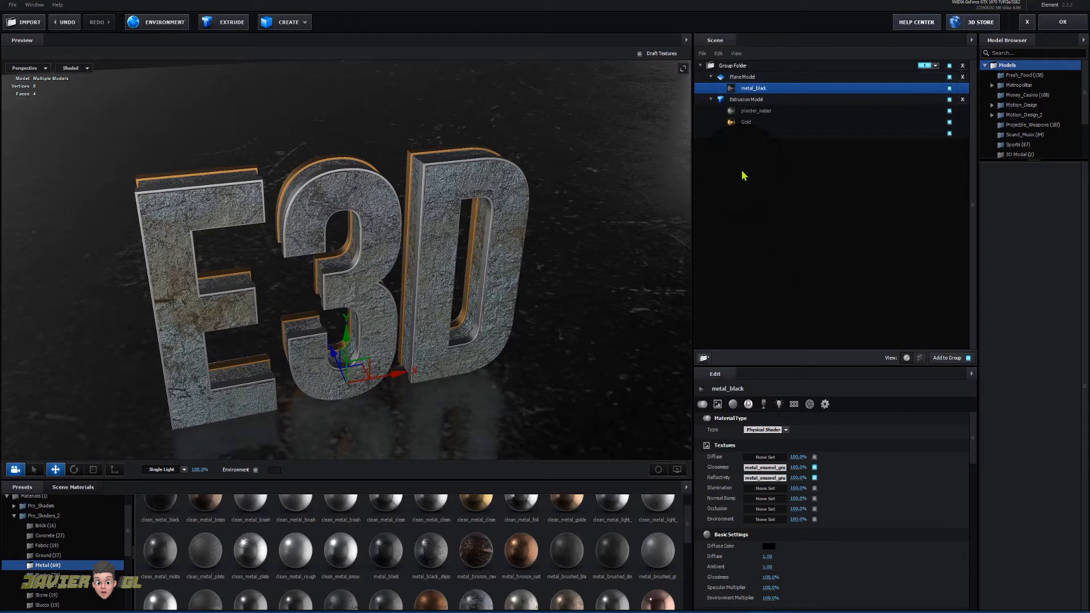
- Set the floor plane's UV Repeat to 20 in both directions
{"action": "left_click", "coordinate": [744, 78]}
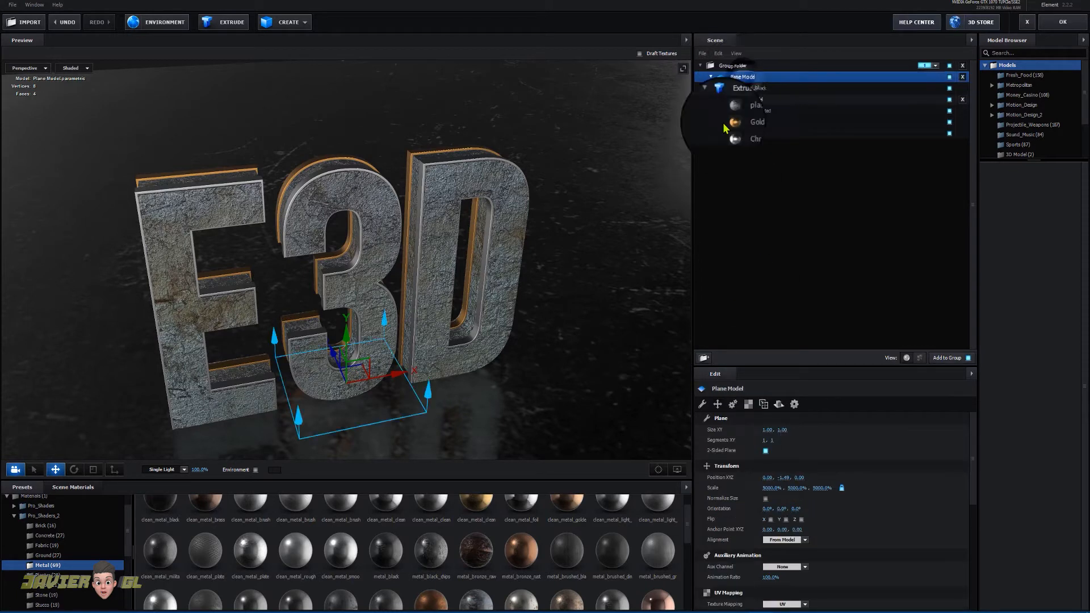
{"action": "left_click", "coordinate": [750, 410]}
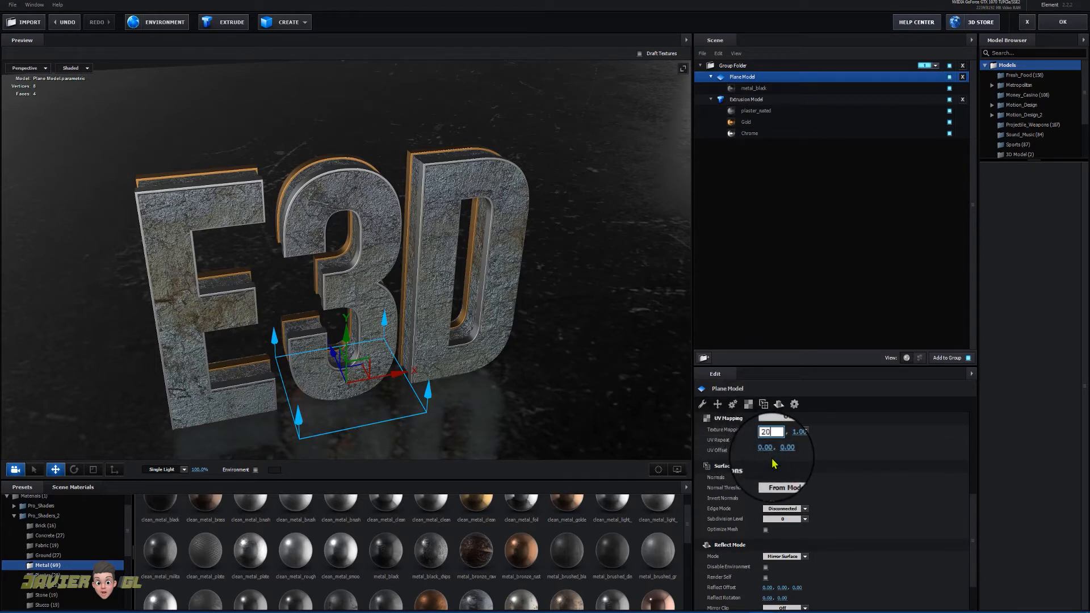
{"action": "type", "text": "20"}
{"action": "key", "text": "Return"}
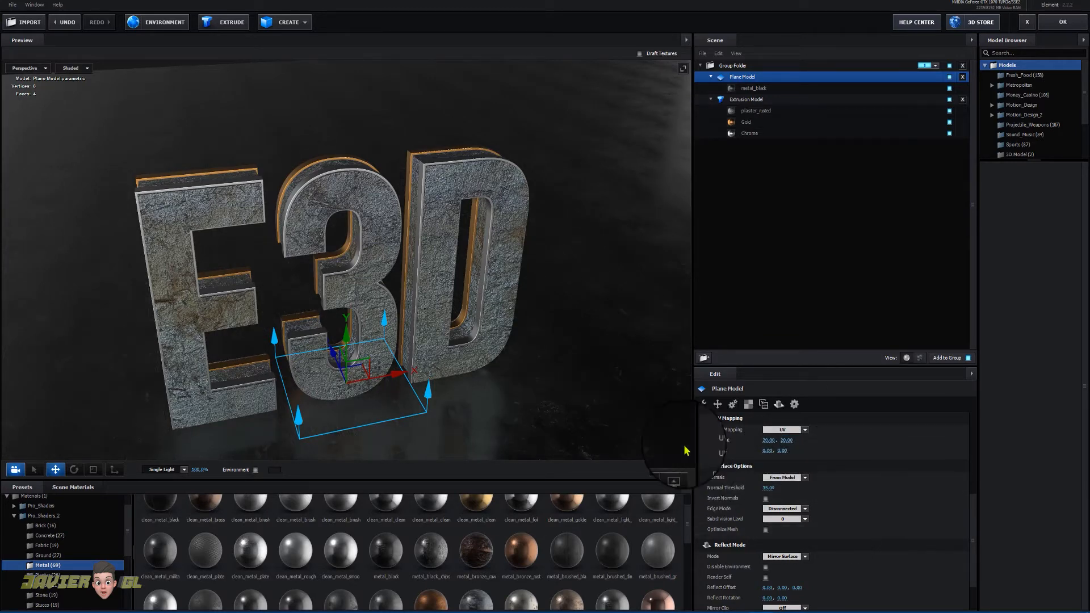
{"action": "mouse_move", "coordinate": [587, 368]}
{"action": "left_mouse_down"}
{"action": "mouse_move", "coordinate": [624, 364]}
{"action": "mouse_move", "coordinate": [570, 360]}
{"action": "mouse_move", "coordinate": [603, 362]}
{"action": "mouse_move", "coordinate": [585, 357]}
{"action": "left_mouse_up"}
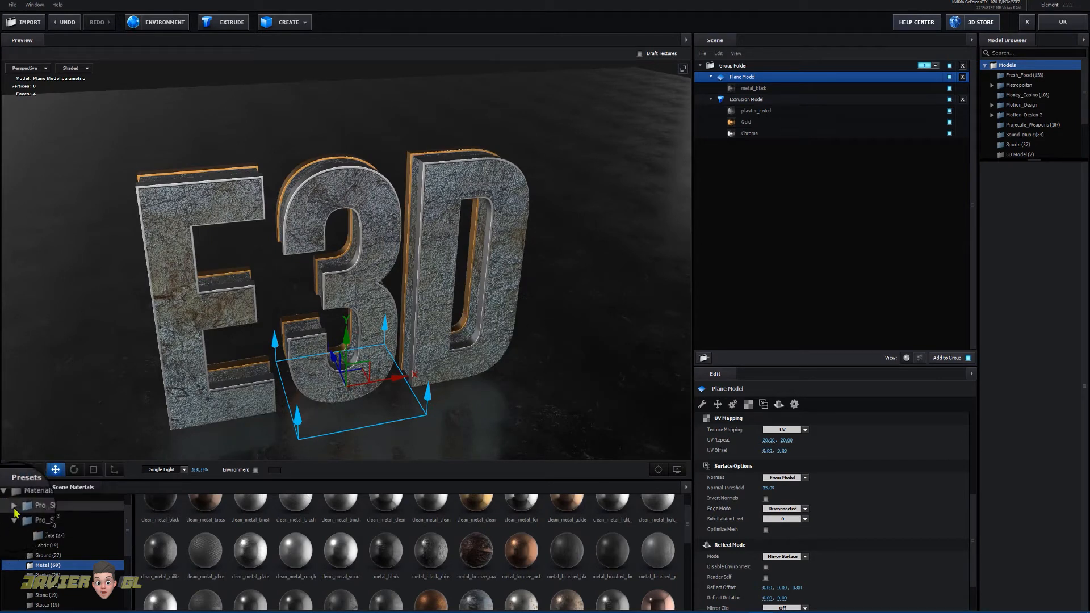
- Open the BackLight_4K folder in the BackLight_Environments presets
{"action": "left_click", "coordinate": [7, 499]}
{"action": "left_click_drag", "start_coordinate": [127, 546], "coordinate": [141, 508]}
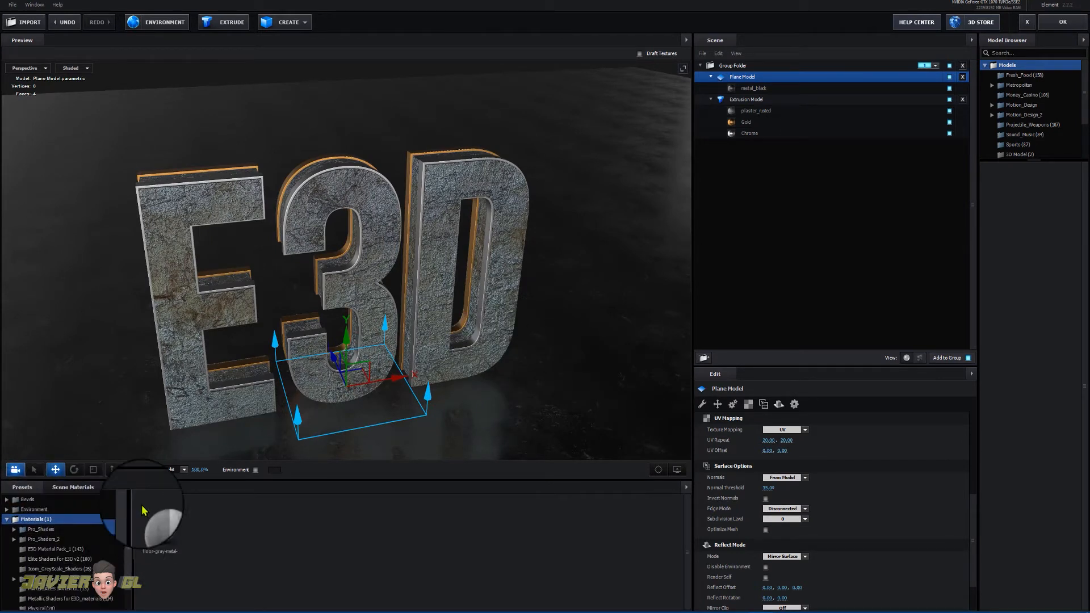
{"action": "left_click", "coordinate": [33, 511]}
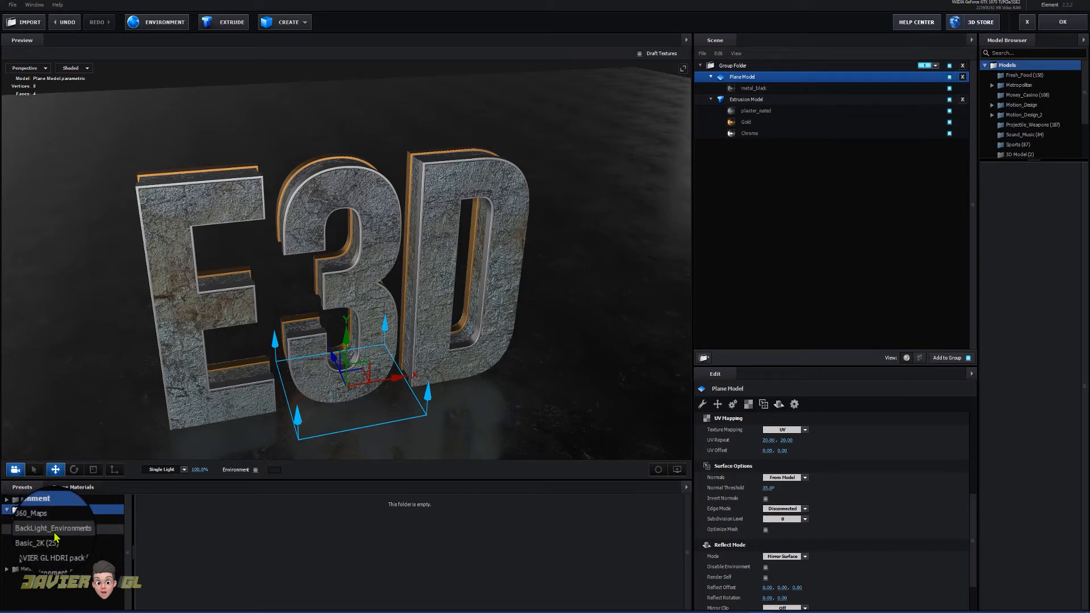
{"action": "left_click", "coordinate": [55, 533]}
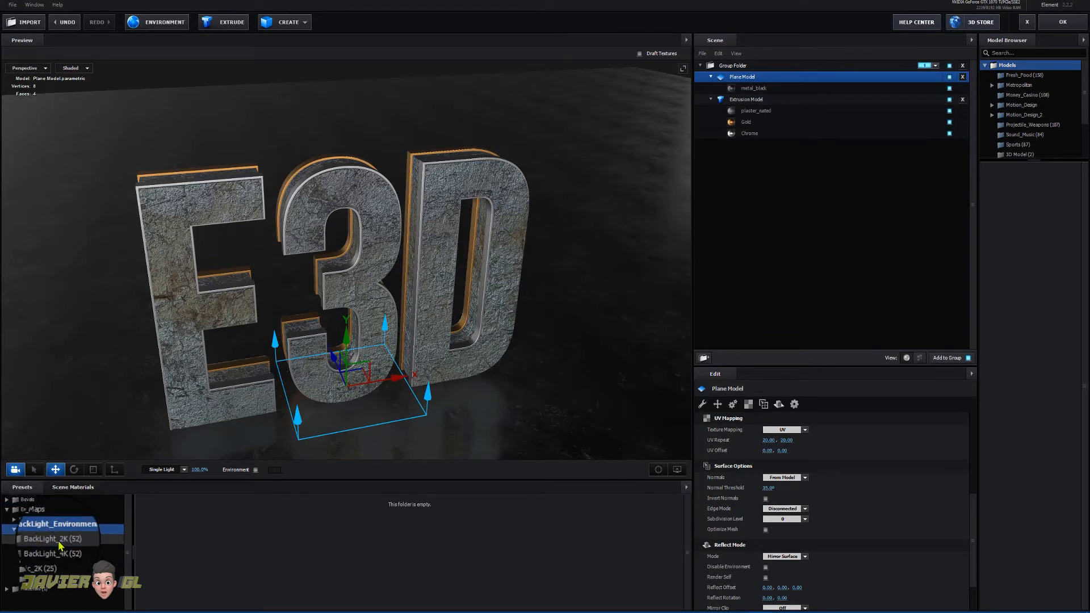
{"action": "left_click", "coordinate": [55, 551]}
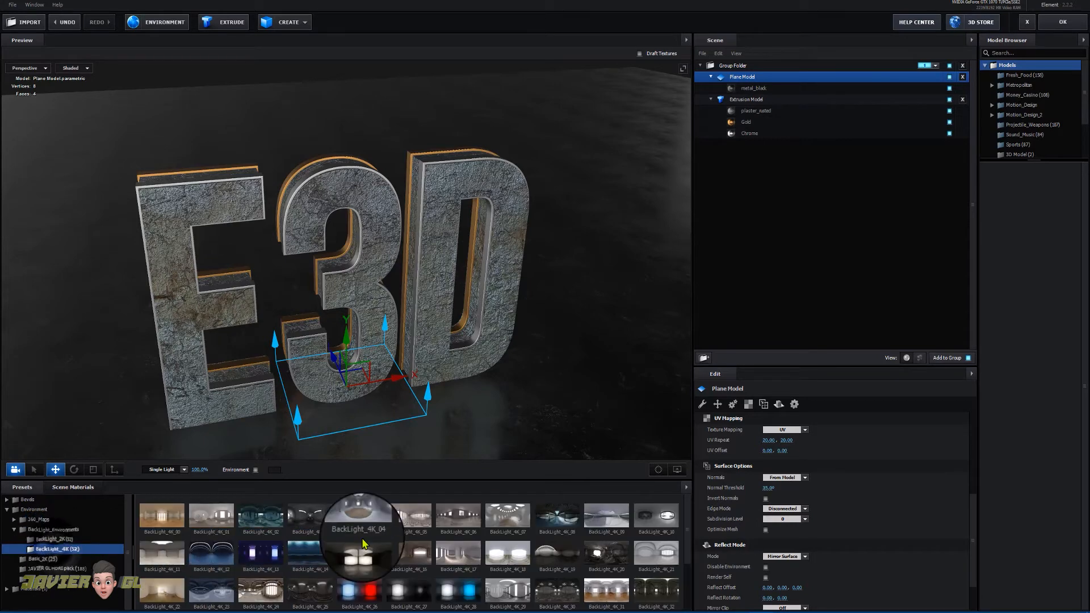
- Try several different BackLight_4K environments on the scene to compare their lighting
{"action": "left_click", "coordinate": [255, 561]}
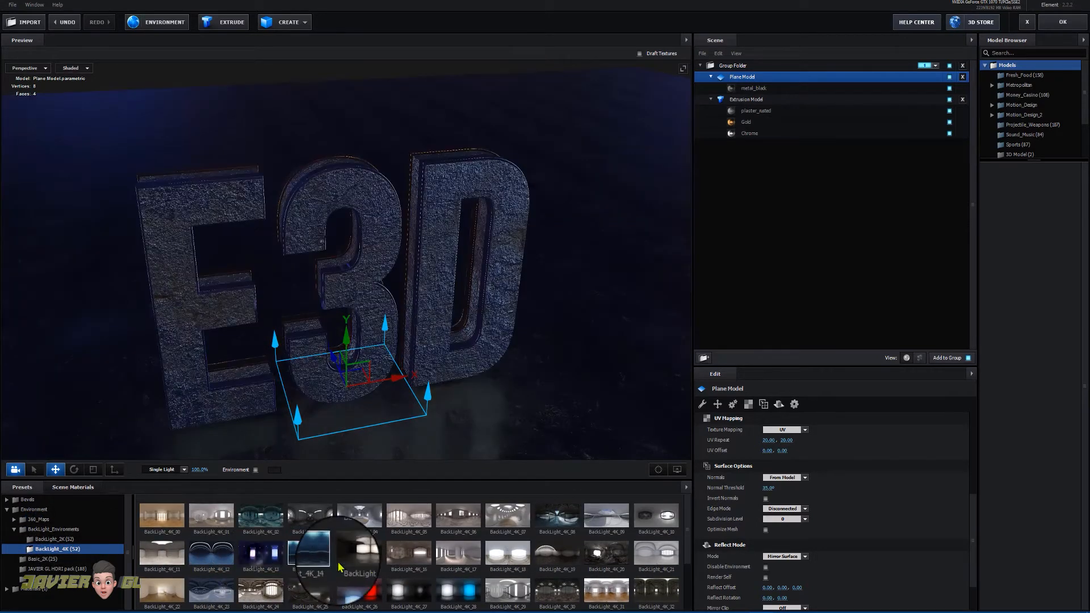
{"action": "left_click", "coordinate": [492, 564]}
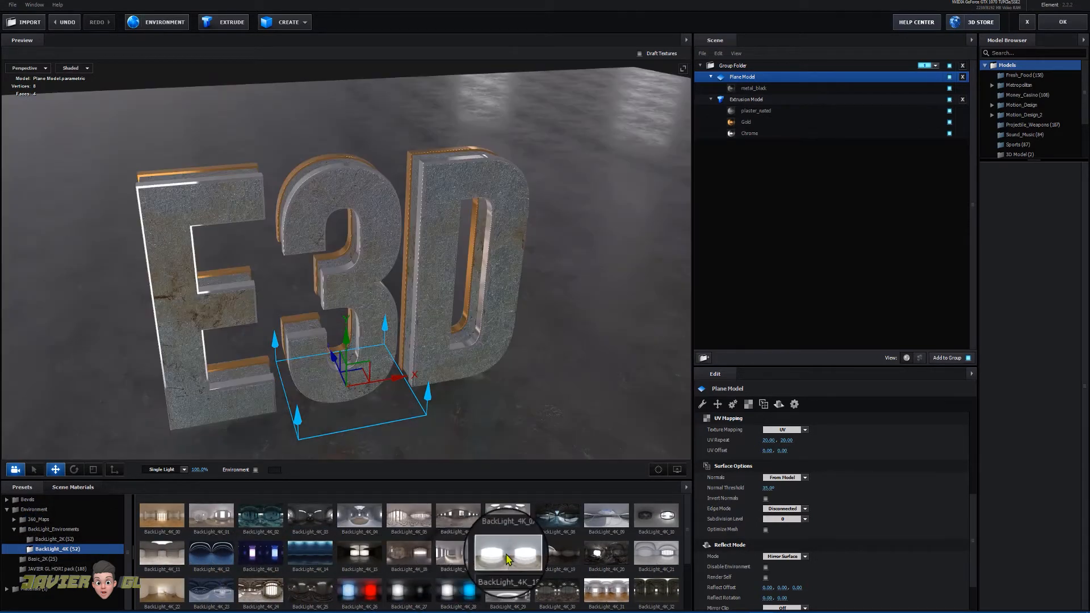
{"action": "left_click", "coordinate": [508, 553]}
{"action": "scroll", "coordinate": [574, 551], "scroll_direction": "down", "scroll_amount": 3}
{"action": "left_click", "coordinate": [616, 574]}
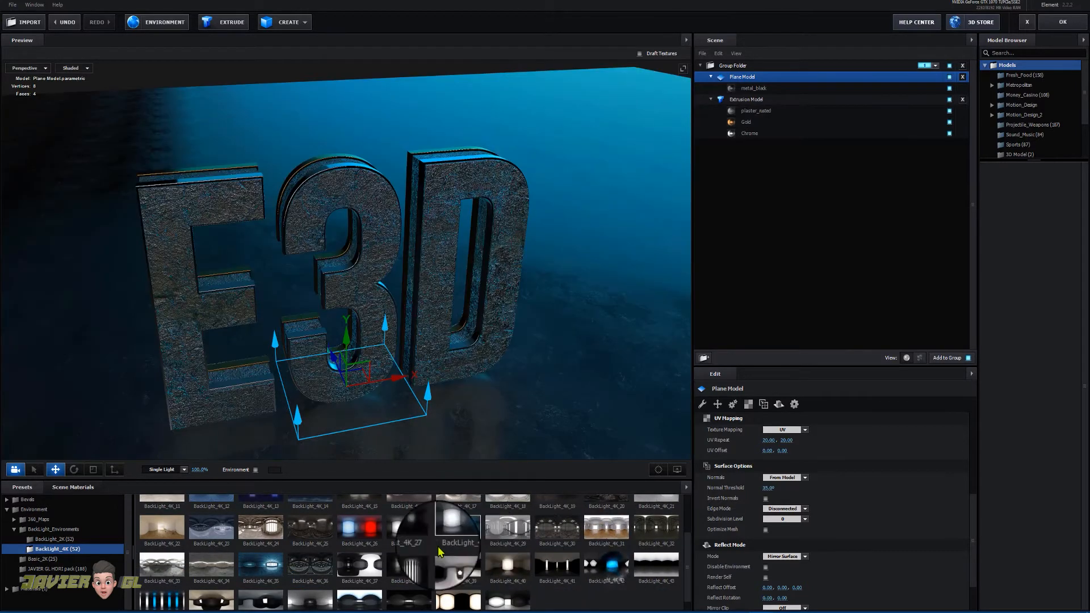
- Apply the BackLight_4K_24 environment to the scene and set the preview lighting to Dramatic
{"action": "scroll", "coordinate": [269, 570], "scroll_direction": "up", "scroll_amount": 1}
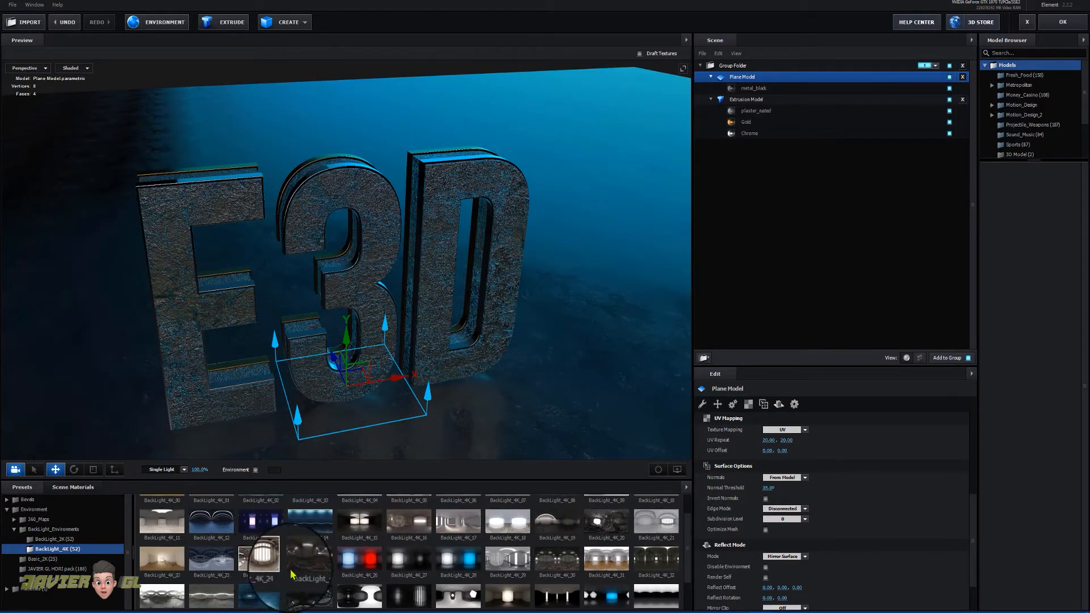
{"action": "left_click", "coordinate": [410, 528]}
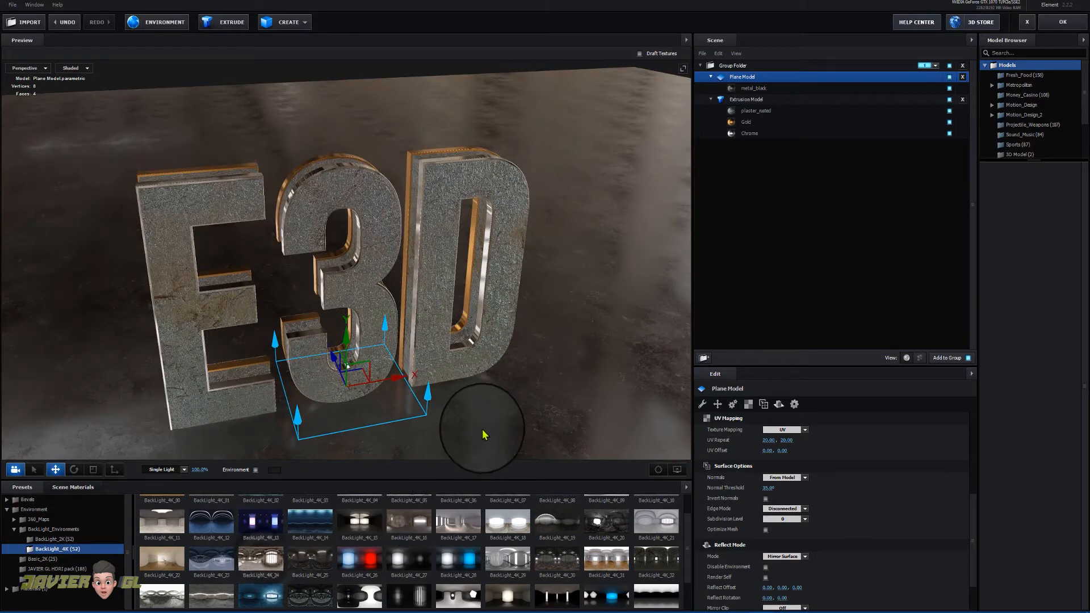
{"action": "mouse_move", "coordinate": [480, 427]}
{"action": "left_mouse_down"}
{"action": "mouse_move", "coordinate": [492, 429]}
{"action": "mouse_move", "coordinate": [413, 439]}
{"action": "mouse_move", "coordinate": [430, 427]}
{"action": "mouse_move", "coordinate": [508, 426]}
{"action": "mouse_move", "coordinate": [496, 429]}
{"action": "left_mouse_up"}
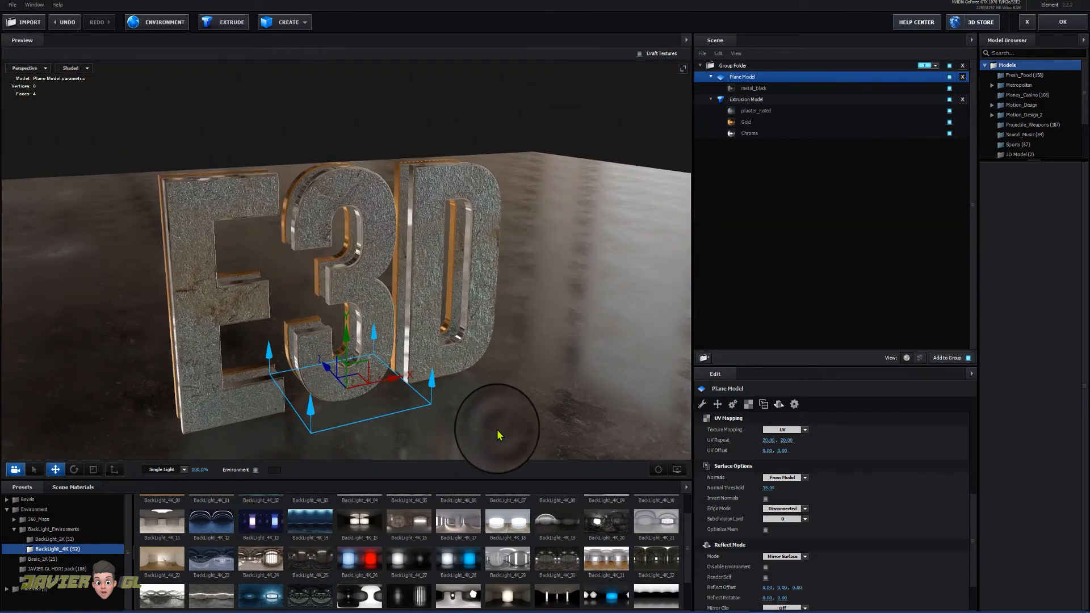
{"action": "left_click", "coordinate": [183, 470]}
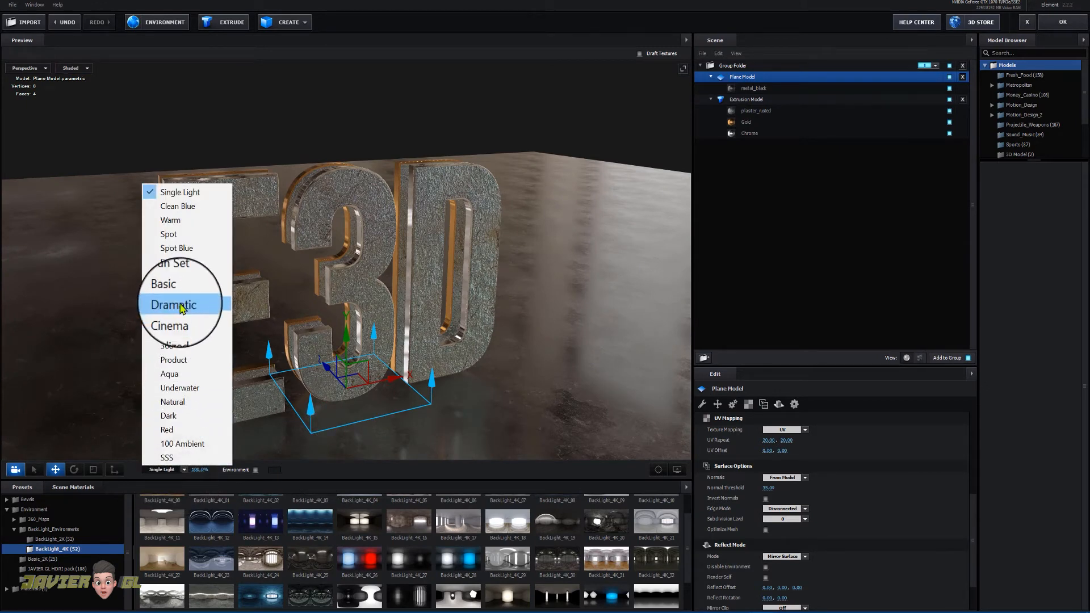
{"action": "left_click", "coordinate": [170, 304]}
- Adjust the environment texture to -100% saturation, 19% brightness and a midtone input level of 0.53
{"action": "left_click", "coordinate": [163, 27]}
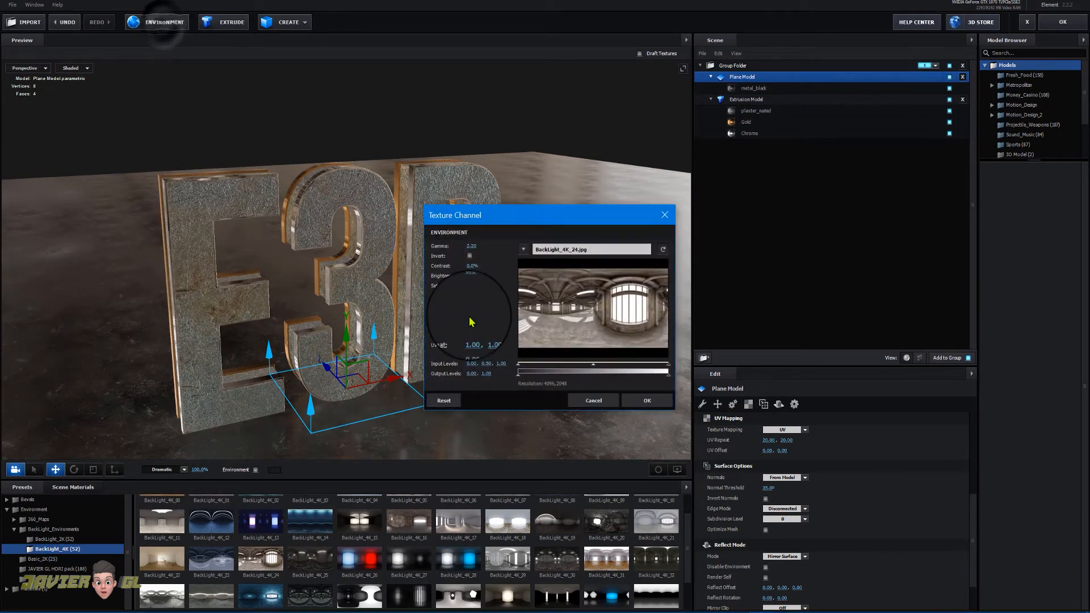
{"action": "left_click_drag", "start_coordinate": [462, 292], "coordinate": [404, 314]}
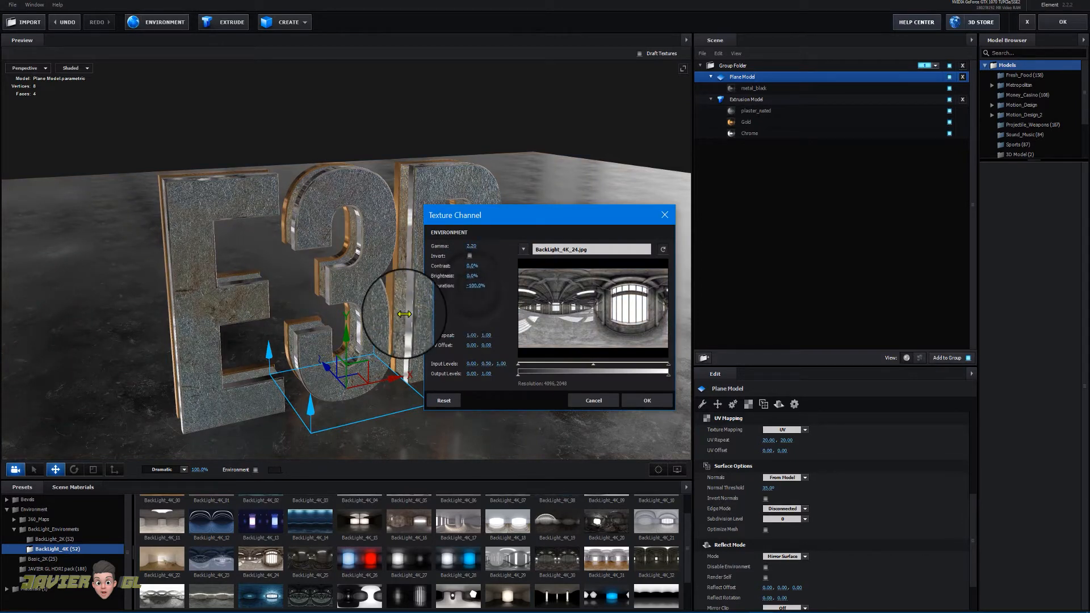
{"action": "mouse_move", "coordinate": [475, 277]}
{"action": "left_mouse_down"}
{"action": "mouse_move", "coordinate": [505, 279]}
{"action": "mouse_move", "coordinate": [487, 285]}
{"action": "left_mouse_up"}
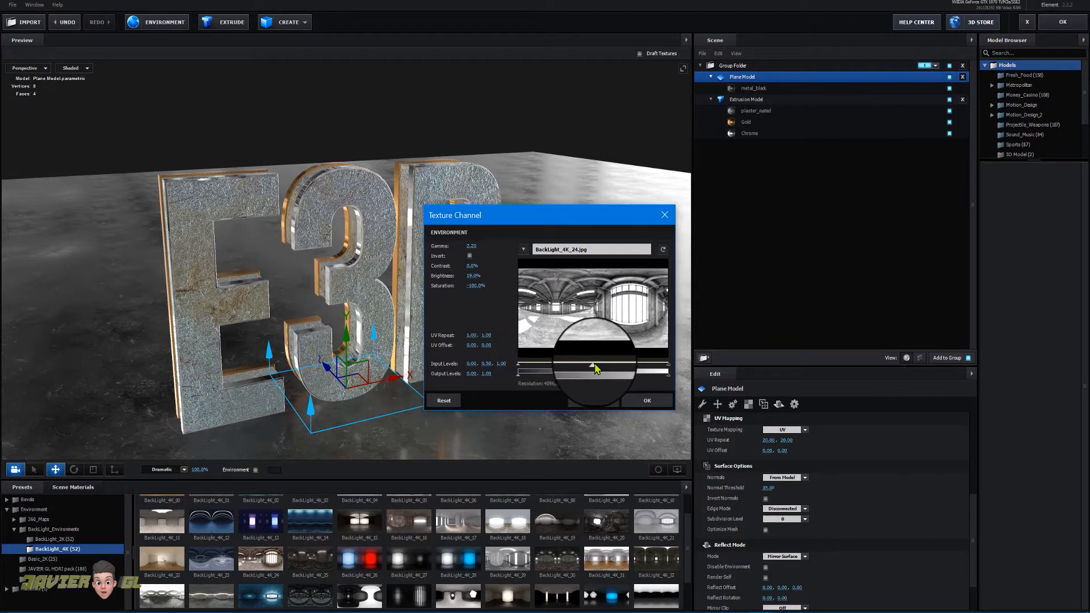
{"action": "left_click_drag", "start_coordinate": [594, 365], "coordinate": [596, 367]}
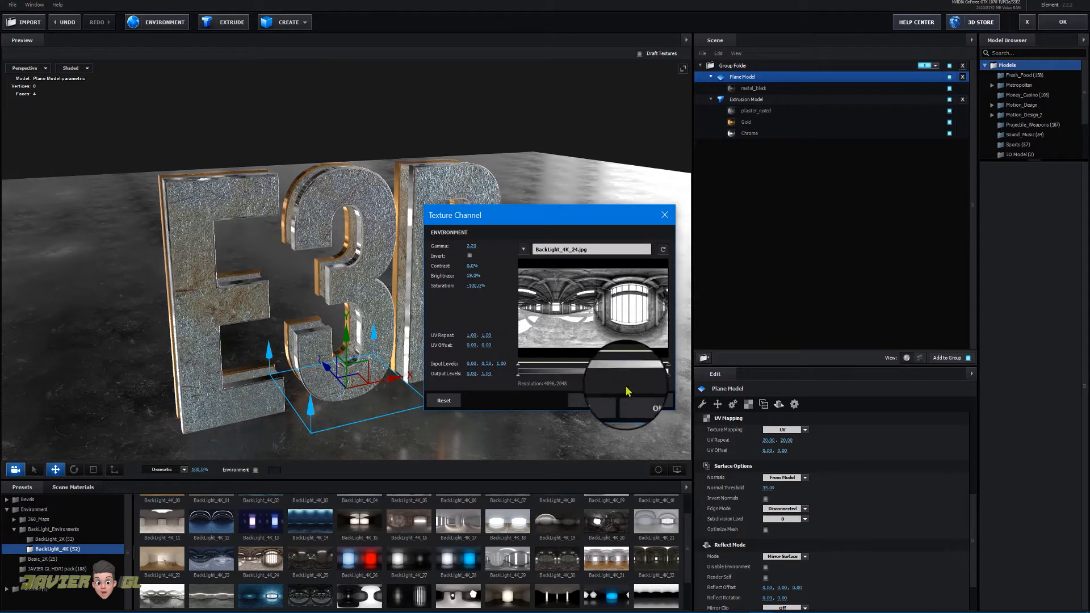
{"action": "left_click", "coordinate": [647, 401]}
{"action": "mouse_move", "coordinate": [460, 403]}
{"action": "left_mouse_down"}
{"action": "mouse_move", "coordinate": [495, 405]}
{"action": "mouse_move", "coordinate": [465, 415]}
{"action": "mouse_move", "coordinate": [490, 393]}
{"action": "mouse_move", "coordinate": [473, 410]}
{"action": "left_mouse_up"}
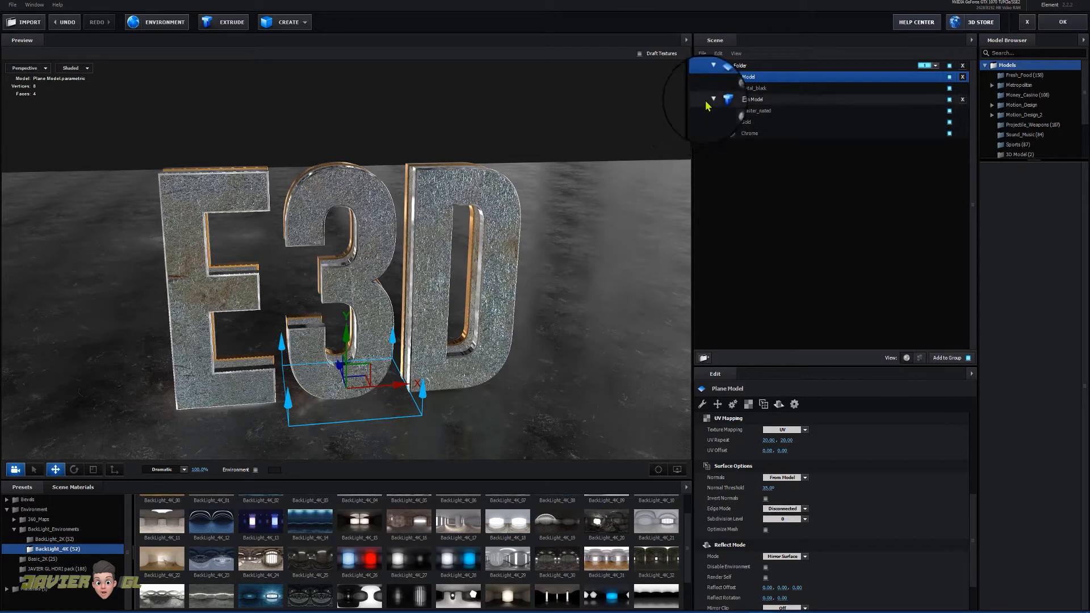
- Set the extrusion model's reflect mode to Mirror Surface and accept the scene setup
{"action": "left_click", "coordinate": [740, 102]}
{"action": "right_click", "coordinate": [753, 102]}
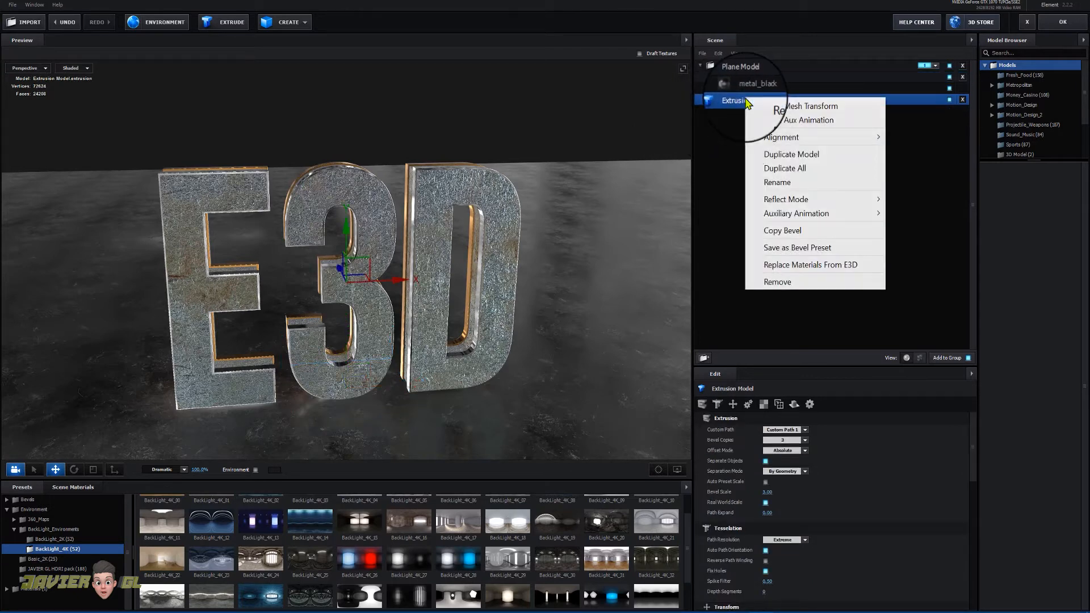
{"action": "mouse_move", "coordinate": [863, 207]}
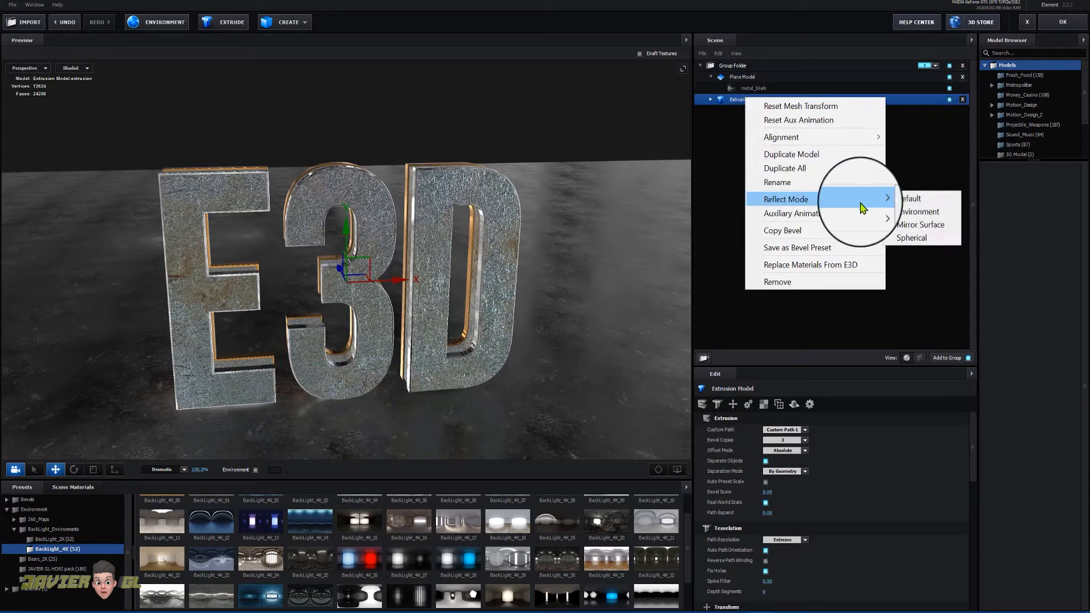
{"action": "left_click", "coordinate": [920, 225]}
{"action": "mouse_move", "coordinate": [591, 331]}
{"action": "left_mouse_down"}
{"action": "mouse_move", "coordinate": [584, 358]}
{"action": "mouse_move", "coordinate": [581, 340]}
{"action": "mouse_move", "coordinate": [623, 365]}
{"action": "mouse_move", "coordinate": [550, 322]}
{"action": "mouse_move", "coordinate": [502, 330]}
{"action": "mouse_move", "coordinate": [600, 328]}
{"action": "left_mouse_up"}
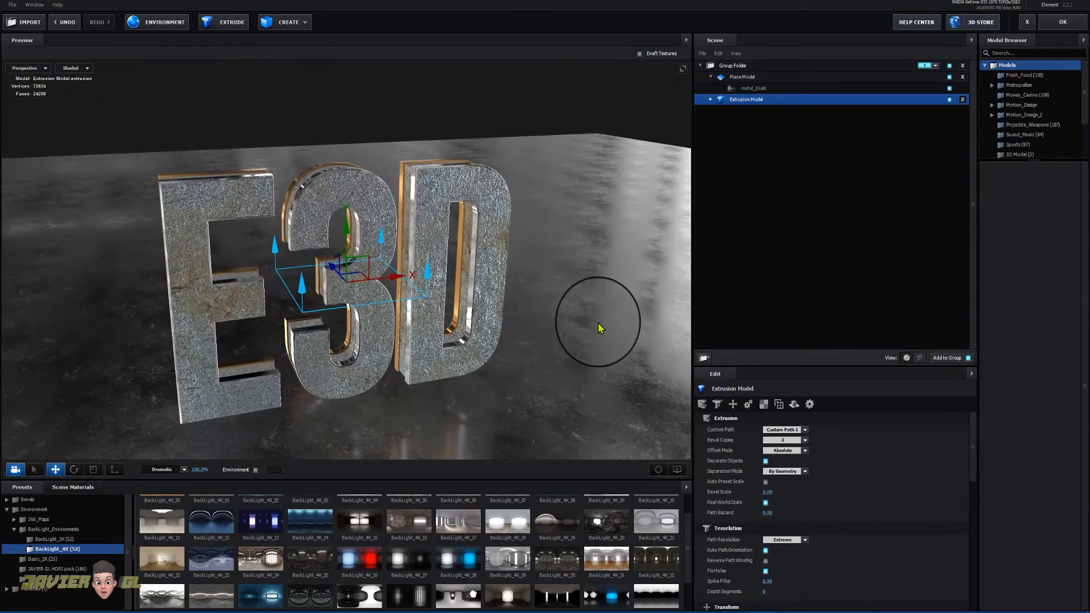
{"action": "left_click", "coordinate": [1063, 22]}
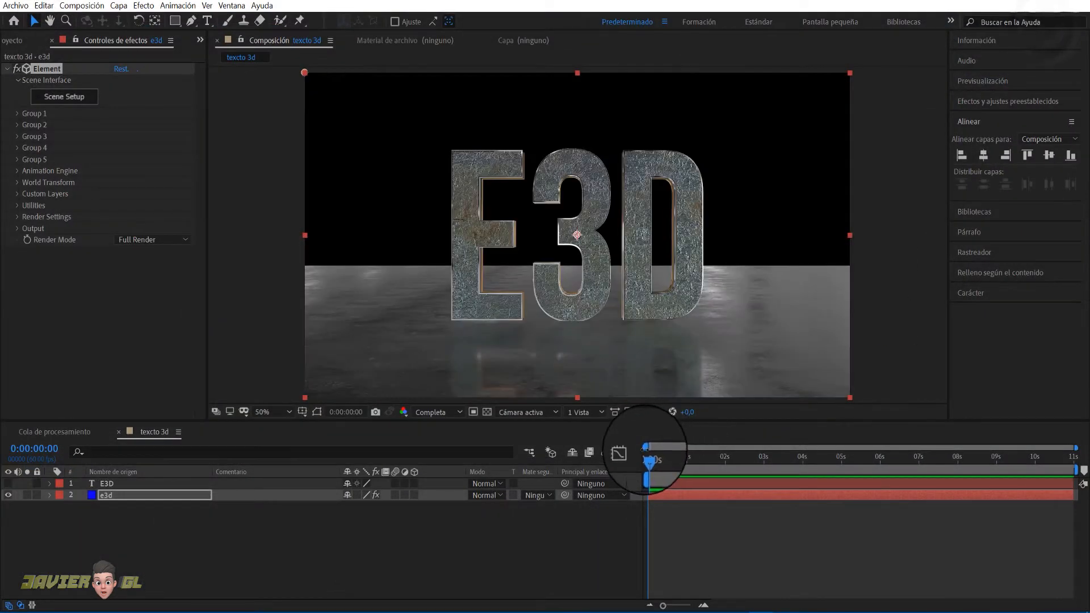
- Add a two-node 35 mm camera layer to the composition
{"action": "left_click", "coordinate": [119, 5]}
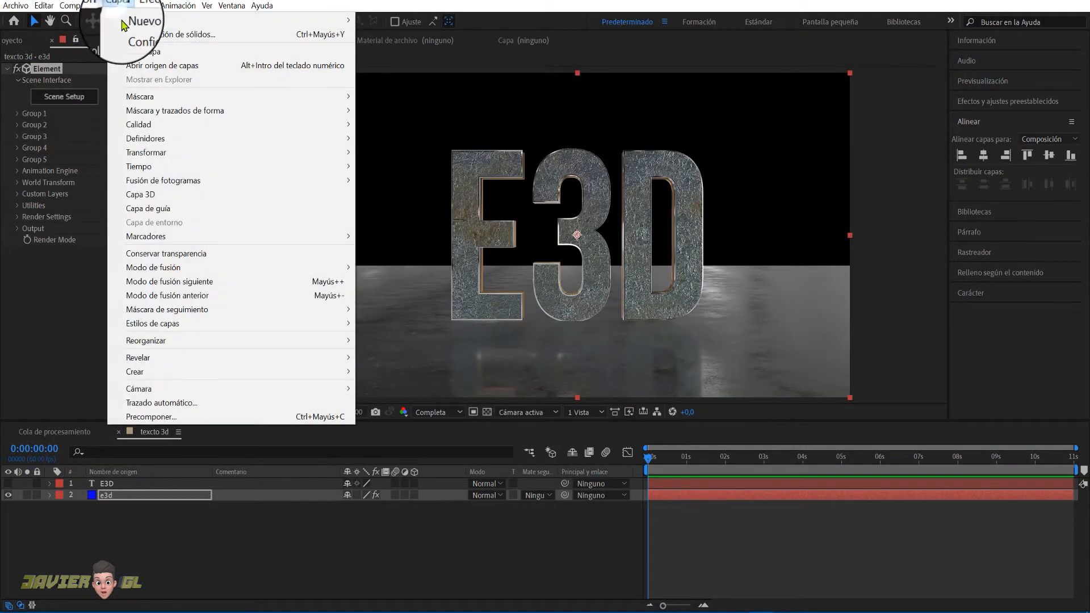
{"action": "mouse_move", "coordinate": [261, 22]}
{"action": "left_click", "coordinate": [398, 61]}
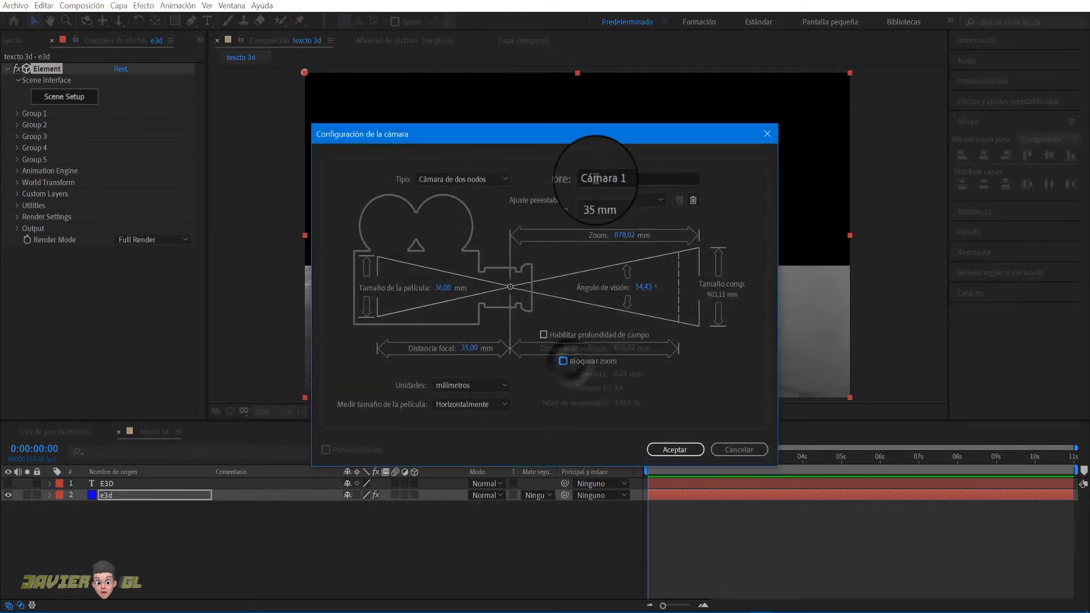
{"action": "left_click", "coordinate": [674, 449]}
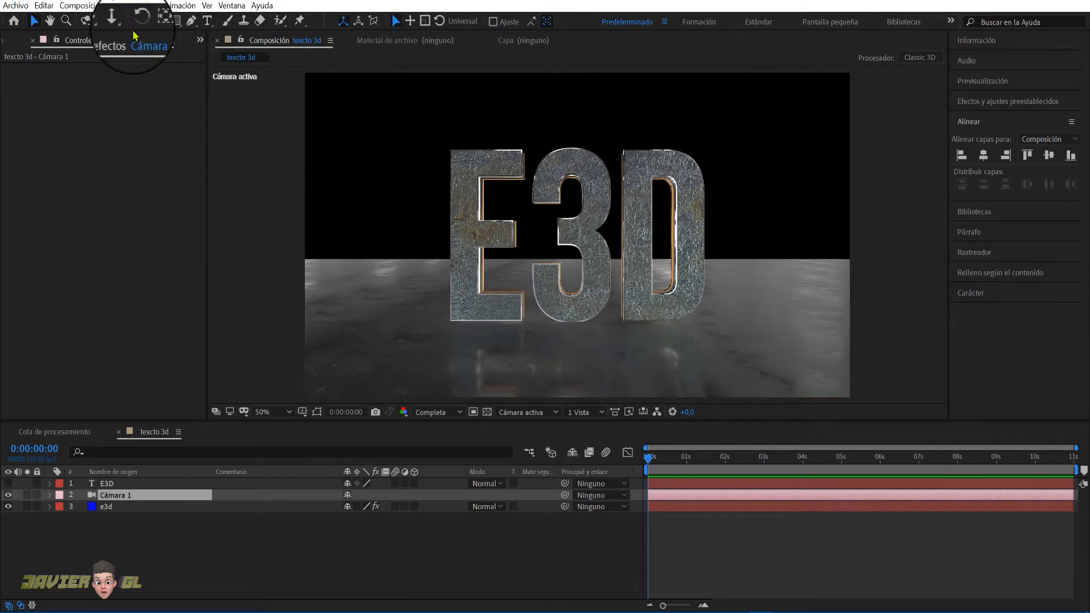
- Orbit the camera to a raised, angled view of the text and select the camera layer
{"action": "left_click", "coordinate": [86, 23]}
{"action": "left_click_drag", "start_coordinate": [554, 233], "coordinate": [673, 297]}
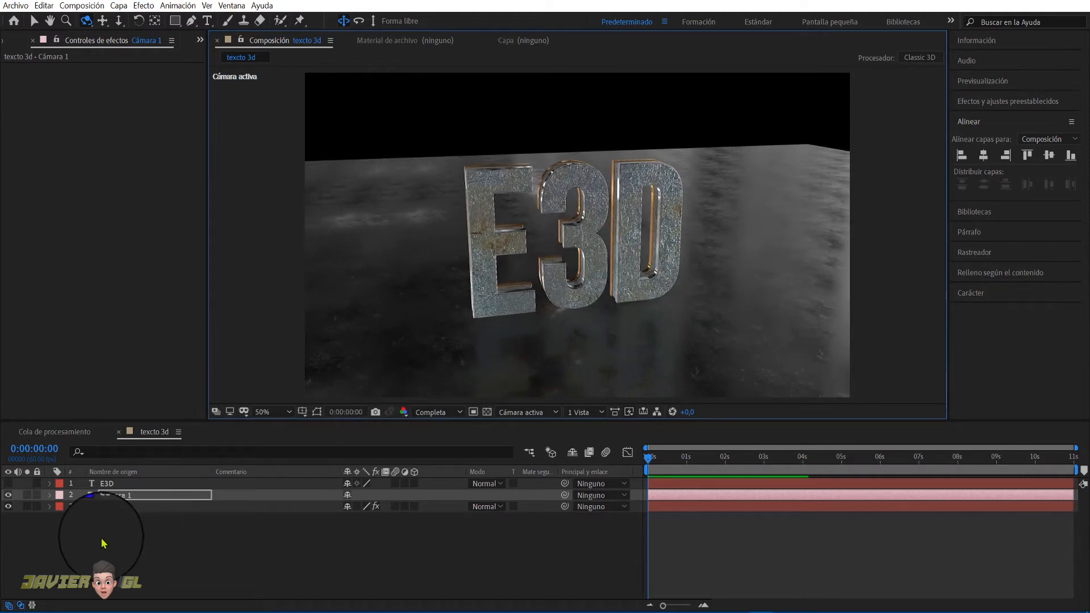
{"action": "left_click", "coordinate": [115, 495]}
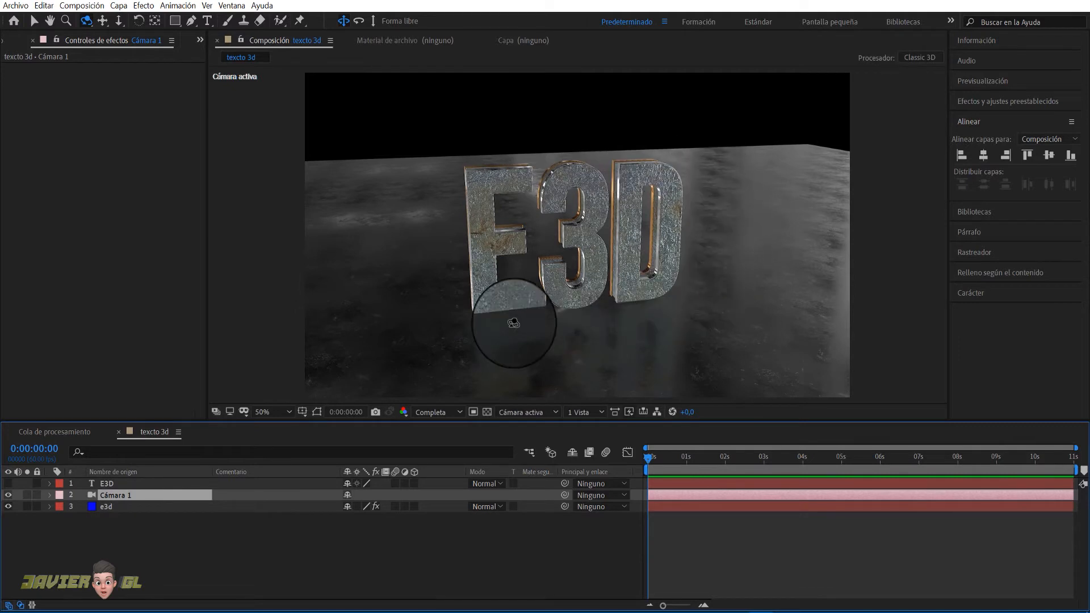
- Create masks from the hidden E3D text layer
{"action": "left_click", "coordinate": [83, 485]}
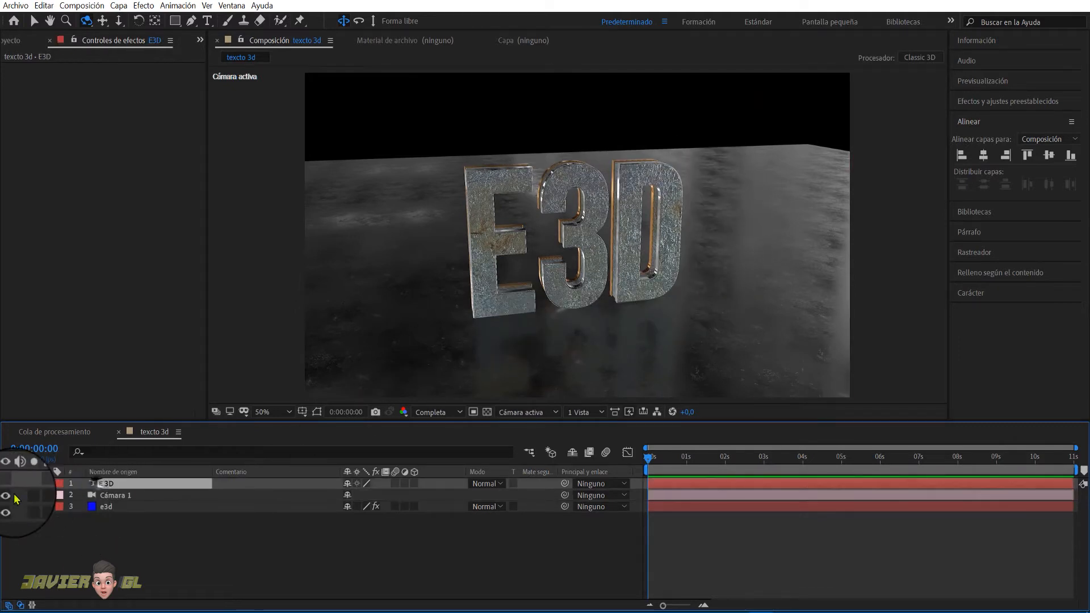
{"action": "left_click", "coordinate": [8, 483]}
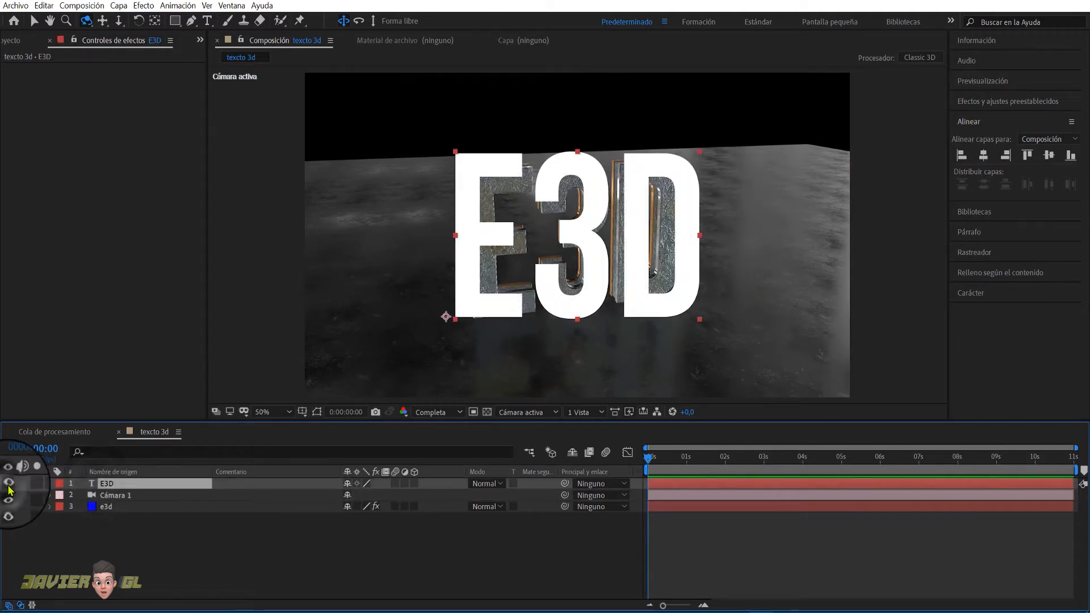
{"action": "right_click", "coordinate": [108, 489]}
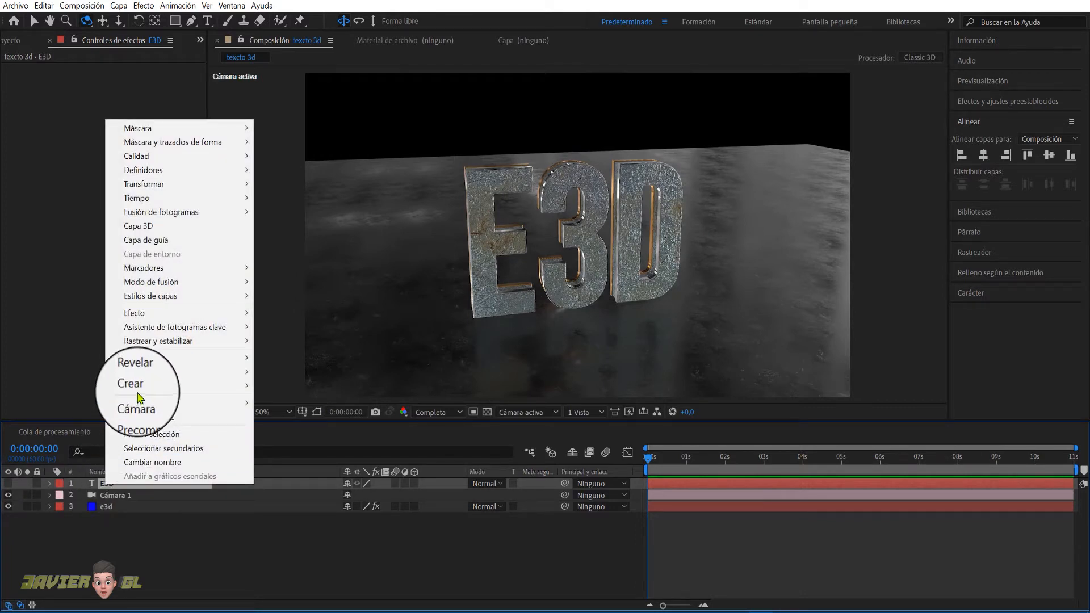
{"action": "mouse_move", "coordinate": [167, 388]}
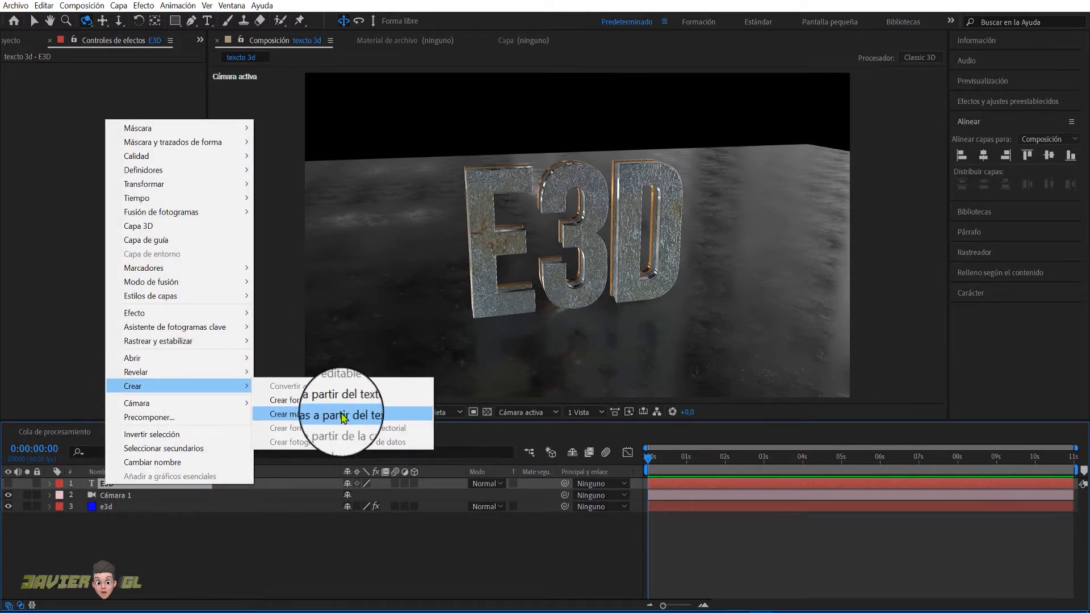
{"action": "left_click", "coordinate": [364, 415]}
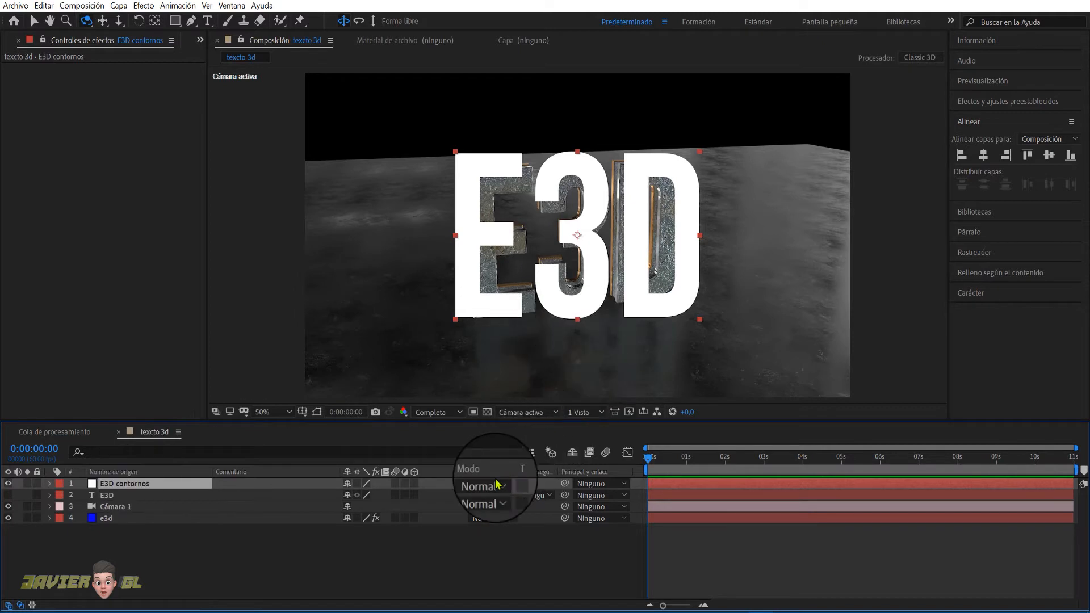
- Make the E3D contornos layer 3D and set its blending mode to Añadir
{"action": "left_click", "coordinate": [414, 483]}
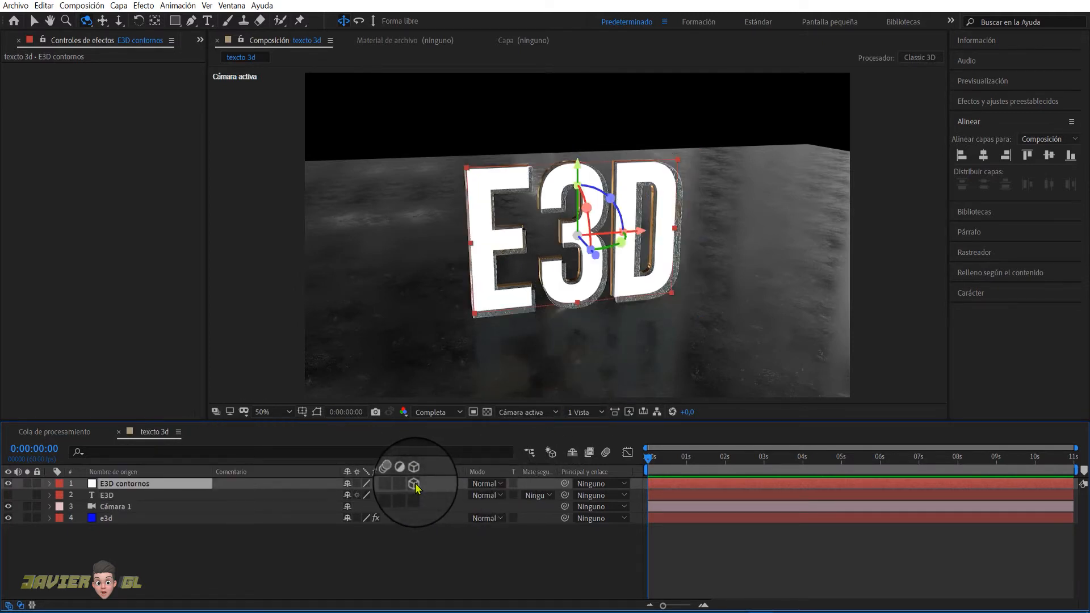
{"action": "left_click", "coordinate": [499, 485]}
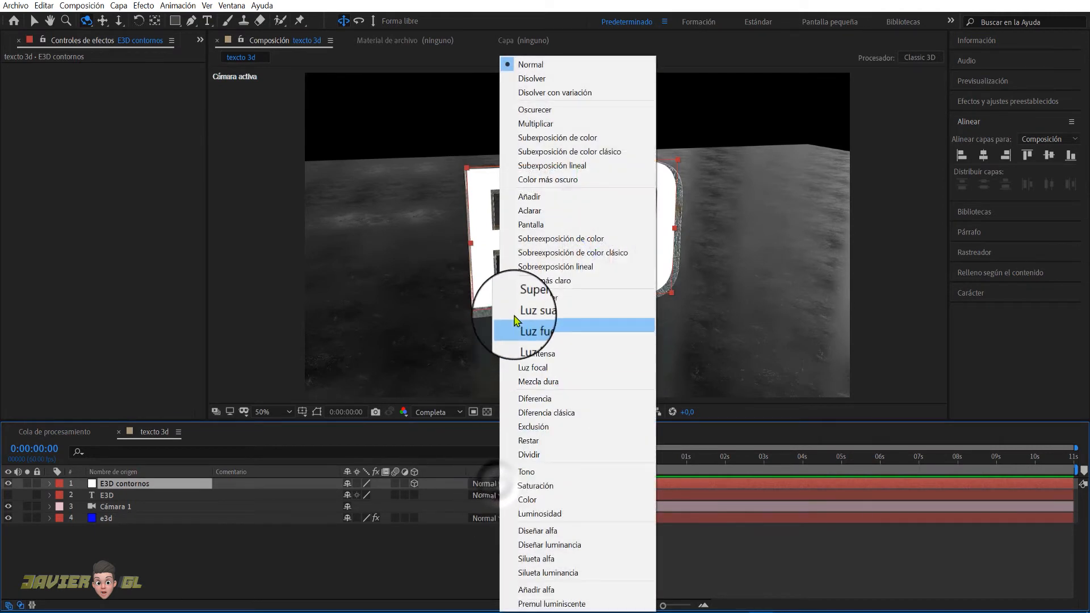
{"action": "left_click", "coordinate": [527, 199]}
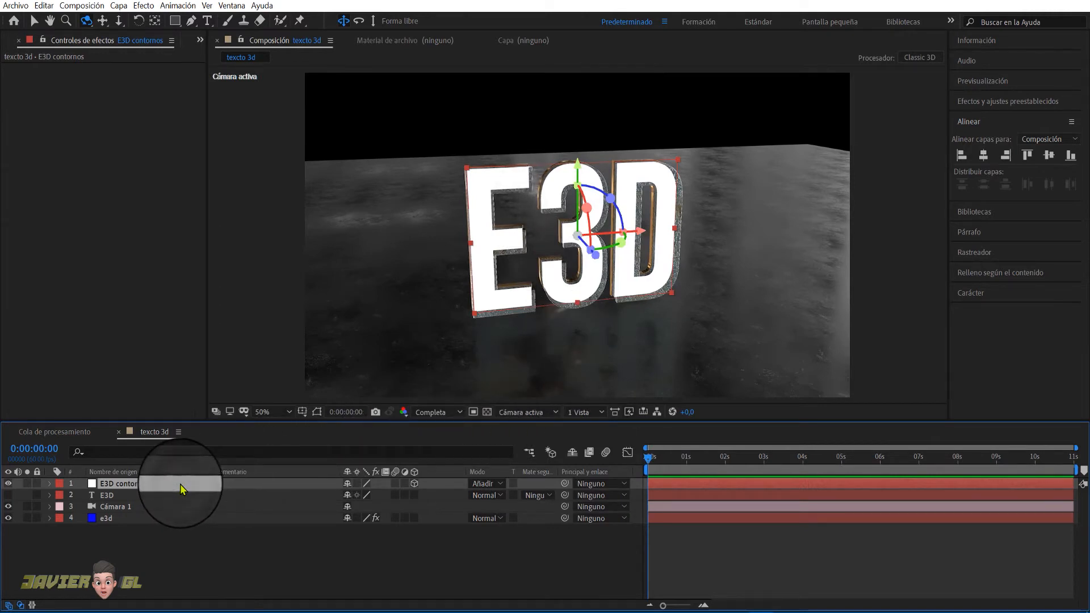
- Apply the Saber effect to the E3D contornos layer and choose the Fog preset
{"action": "key", "text": "ctrl+space"}
{"action": "left_click", "coordinate": [96, 467]}
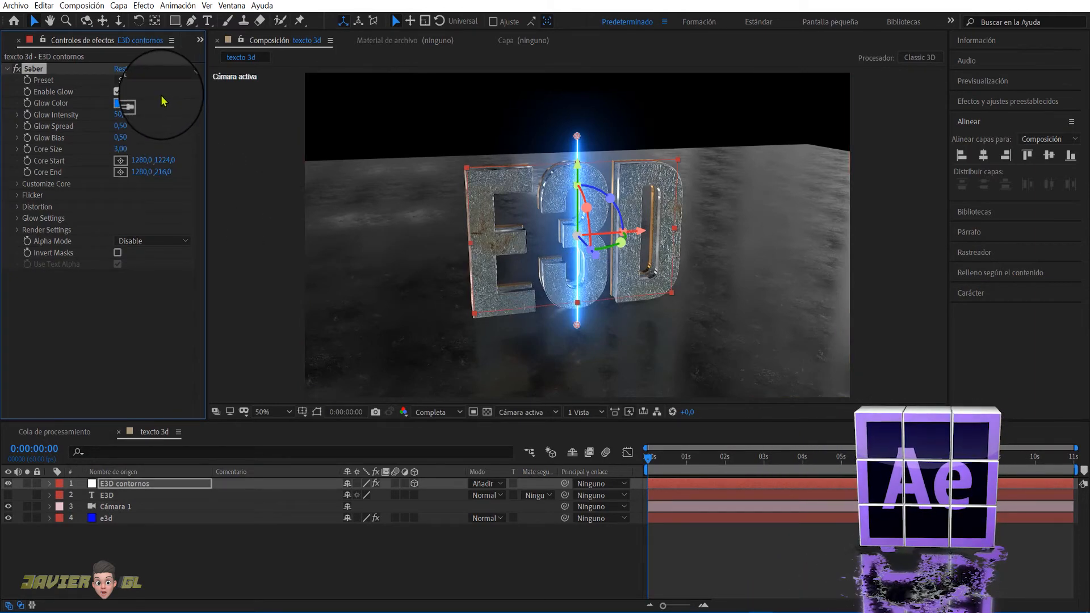
{"action": "left_click", "coordinate": [176, 83]}
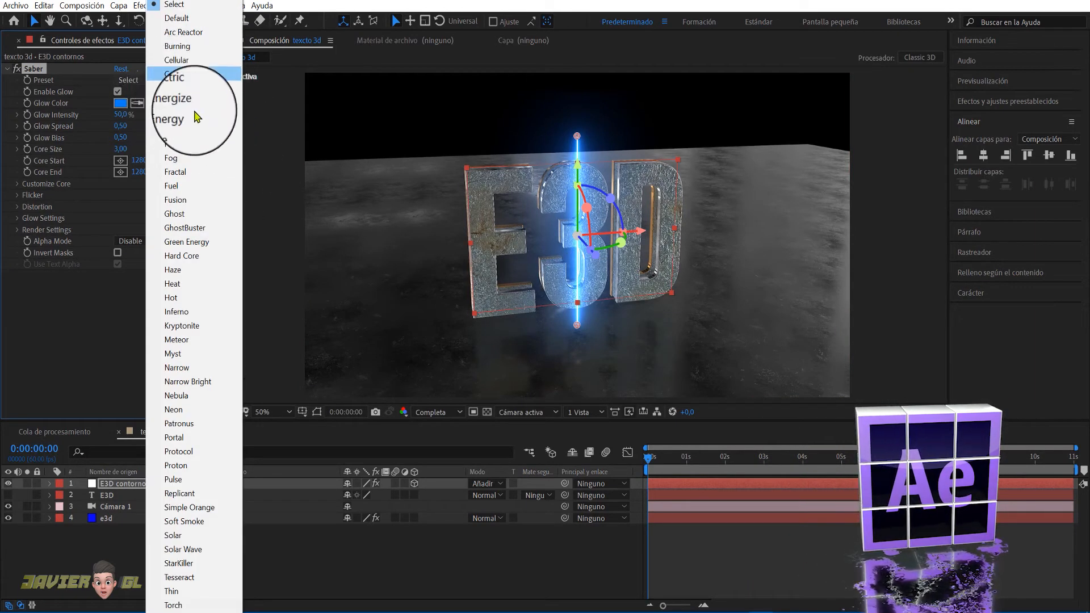
{"action": "left_click", "coordinate": [181, 159]}
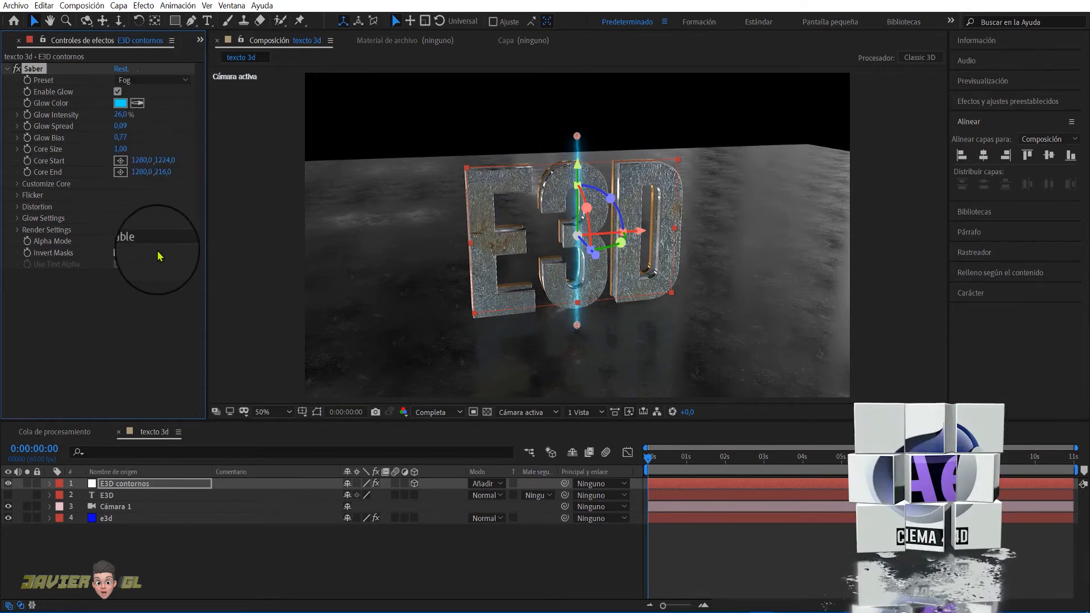
- Set Saber's core type to Layer Masks so the glow follows the text outlines
{"action": "left_click", "coordinate": [18, 184]}
{"action": "left_click", "coordinate": [135, 197]}
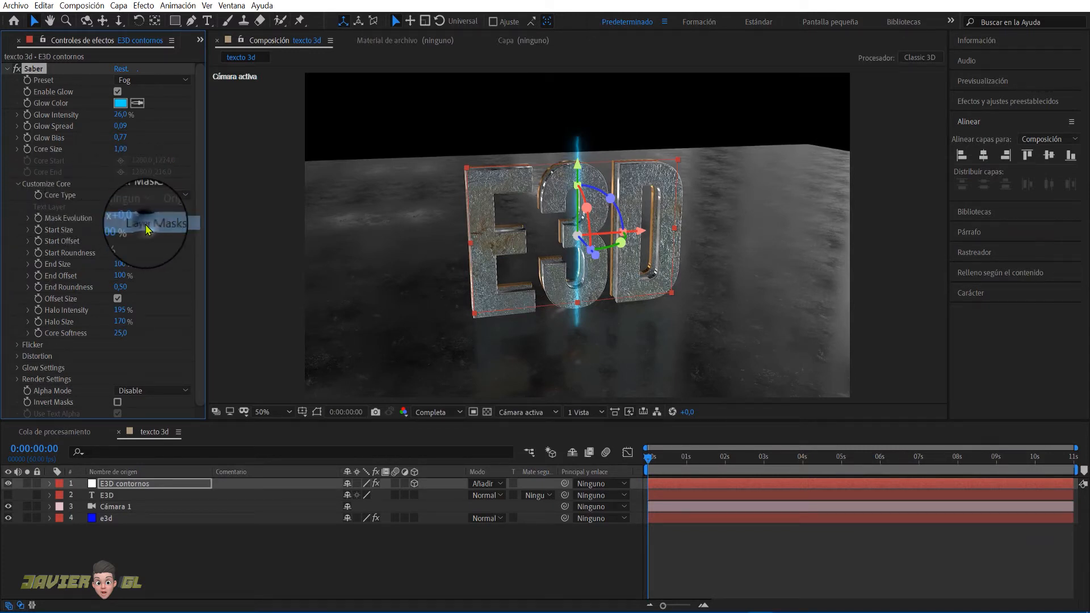
{"action": "left_click", "coordinate": [147, 228]}
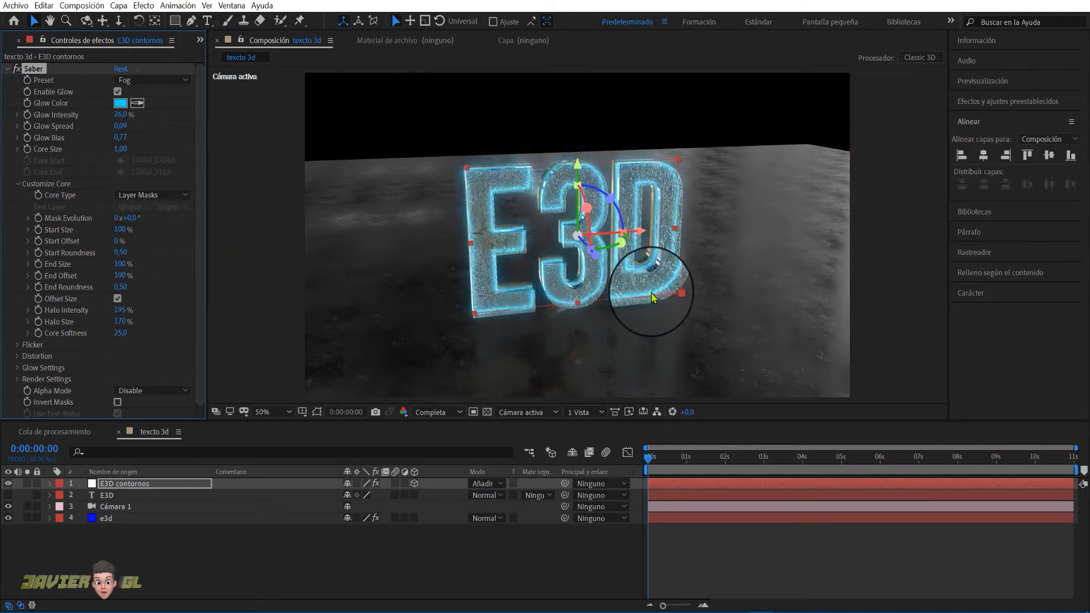
{"action": "left_click", "coordinate": [18, 185]}
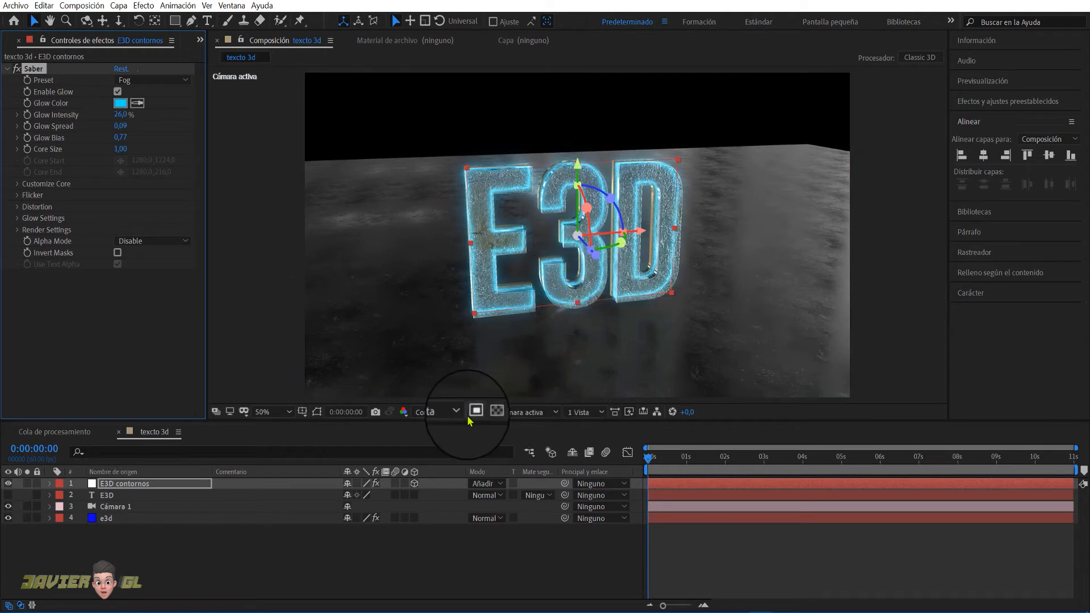
- In the Superior view, move the E3D contornos layer about 64 px along Z to the text's front face, and return to the active camera
{"action": "left_click", "coordinate": [549, 413]}
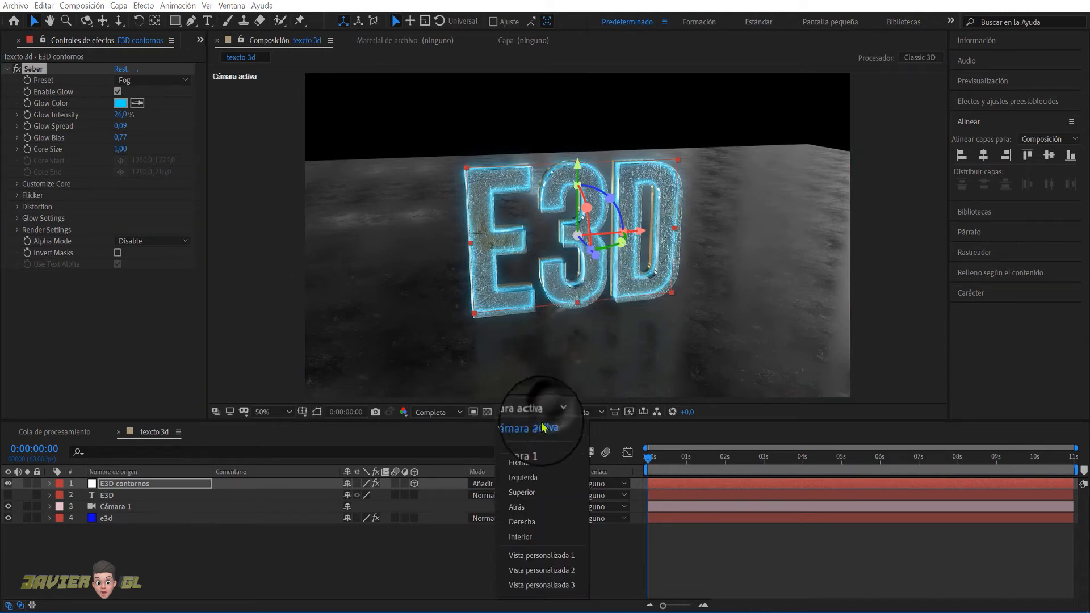
{"action": "left_click", "coordinate": [541, 487]}
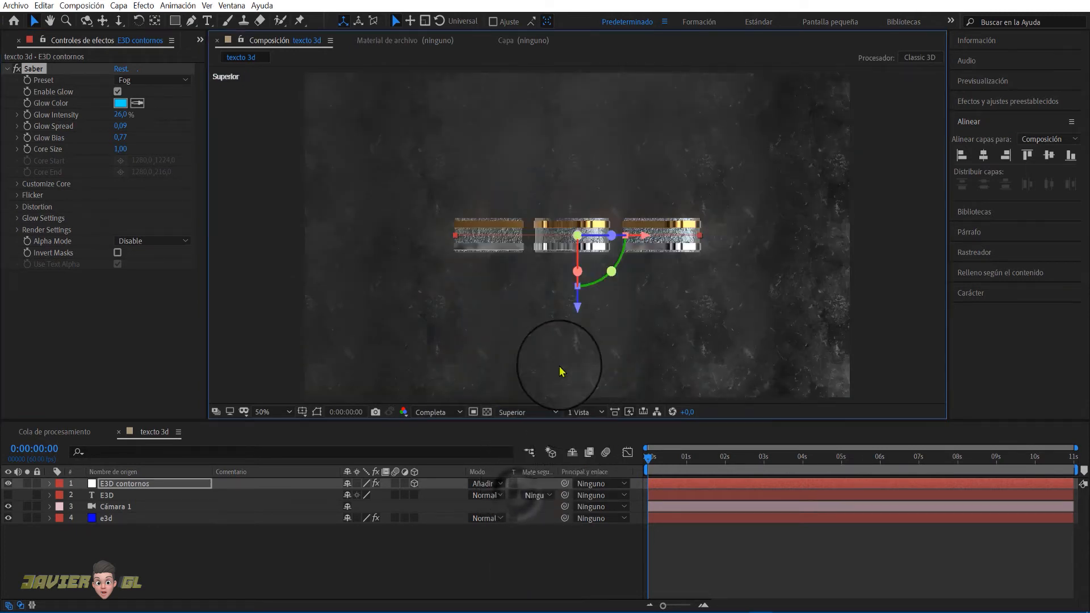
{"action": "left_click_drag", "start_coordinate": [581, 312], "coordinate": [585, 319]}
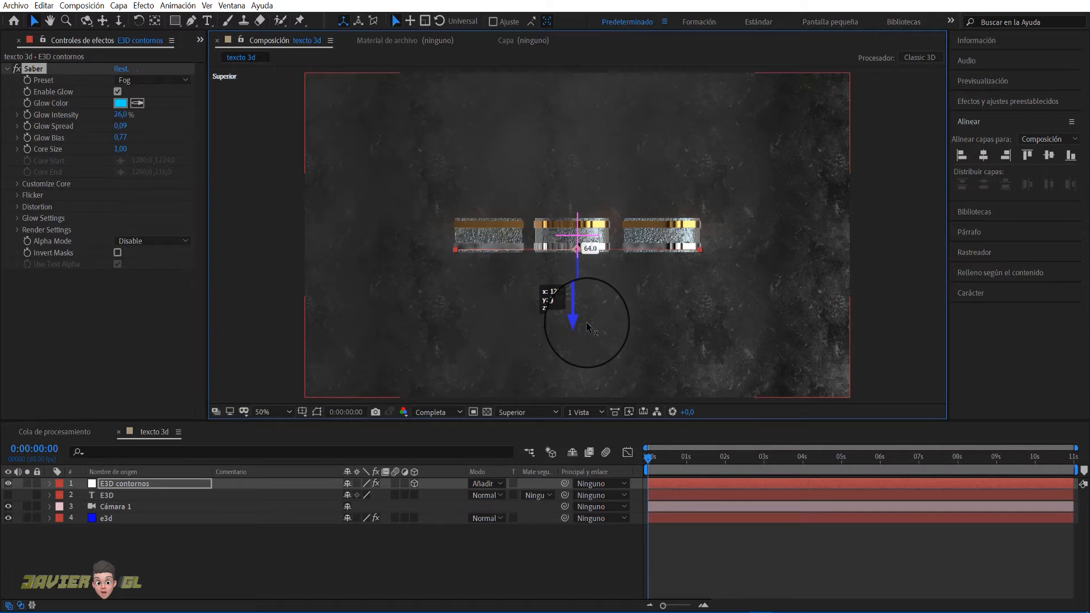
{"action": "left_click_drag", "start_coordinate": [588, 326], "coordinate": [587, 328]}
{"action": "left_click", "coordinate": [531, 412]}
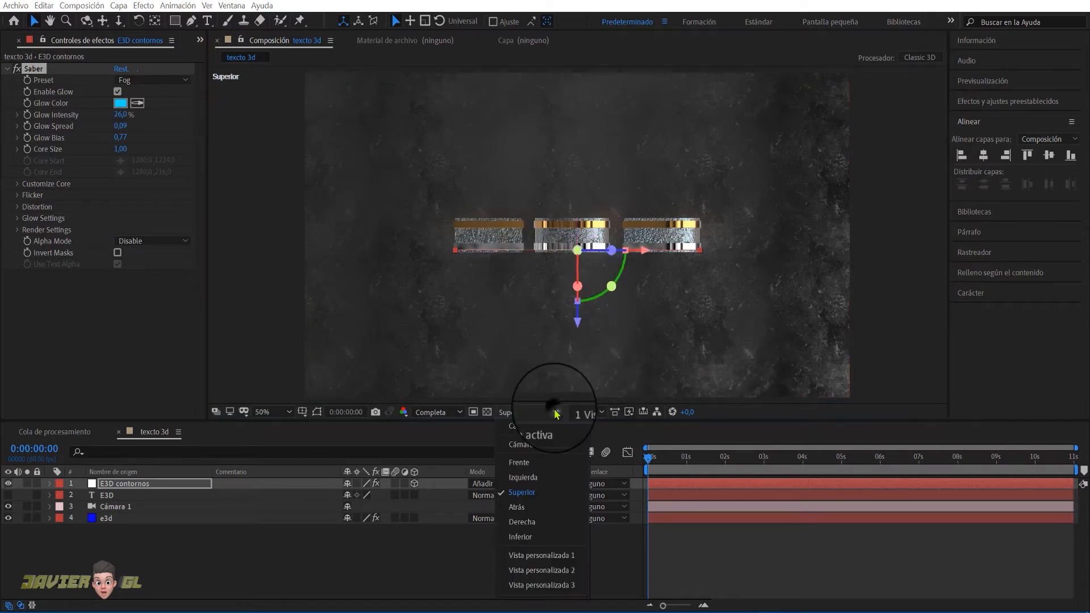
{"action": "left_click", "coordinate": [528, 431]}
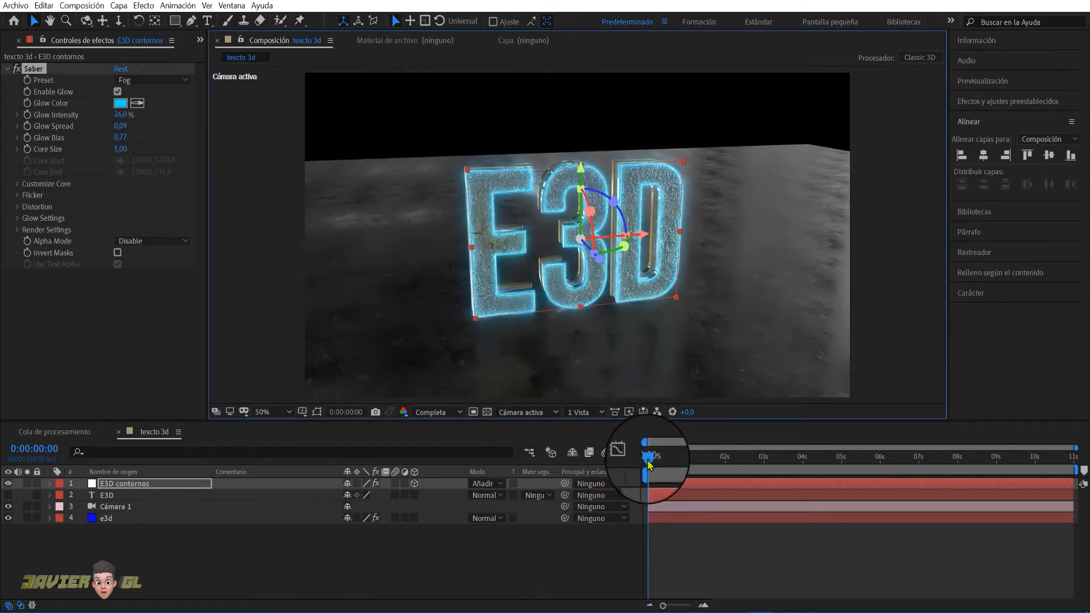
- Enable keyframing for Saber's Mask Evolution, Start Offset and End Offset at 0:00:00:00
{"action": "mouse_move", "coordinate": [648, 461]}
{"action": "left_mouse_down"}
{"action": "mouse_move", "coordinate": [813, 476]}
{"action": "mouse_move", "coordinate": [624, 492]}
{"action": "mouse_move", "coordinate": [844, 487]}
{"action": "mouse_move", "coordinate": [706, 494]}
{"action": "mouse_move", "coordinate": [653, 477]}
{"action": "left_mouse_up"}
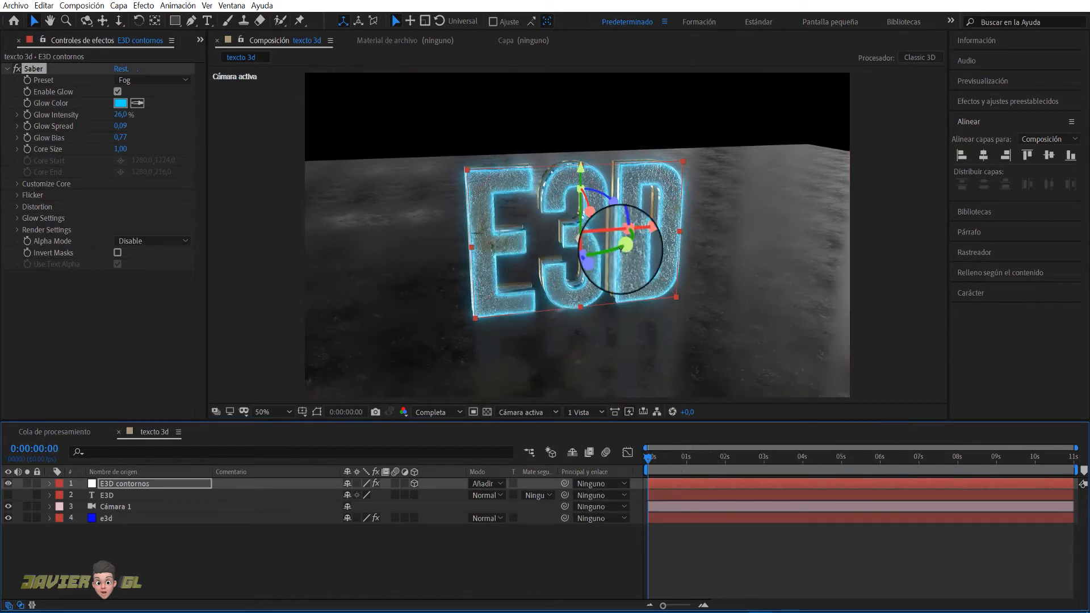
{"action": "left_click", "coordinate": [19, 185]}
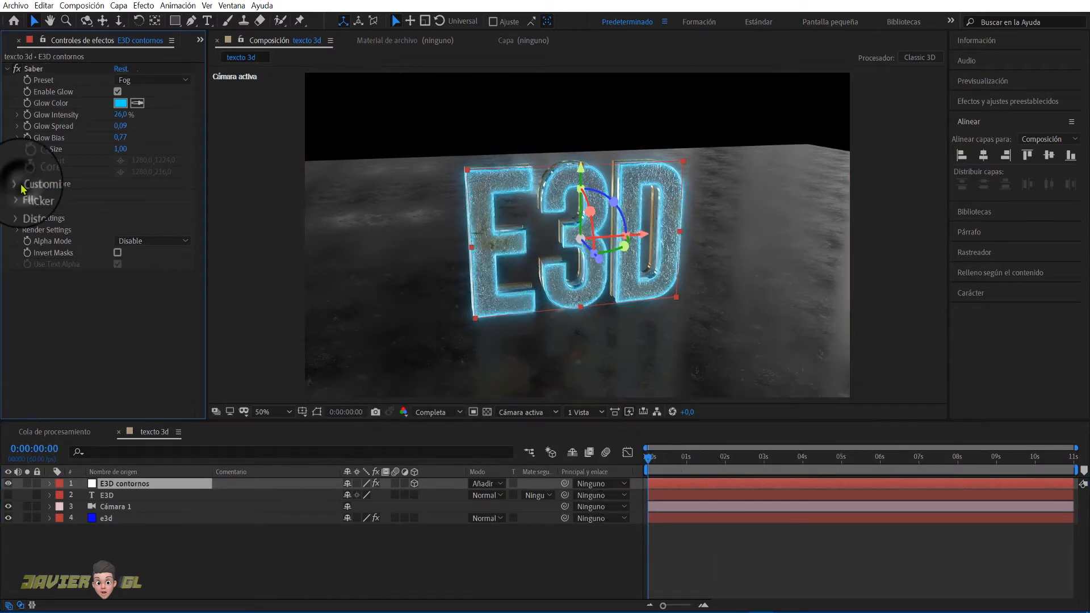
{"action": "left_click", "coordinate": [21, 185]}
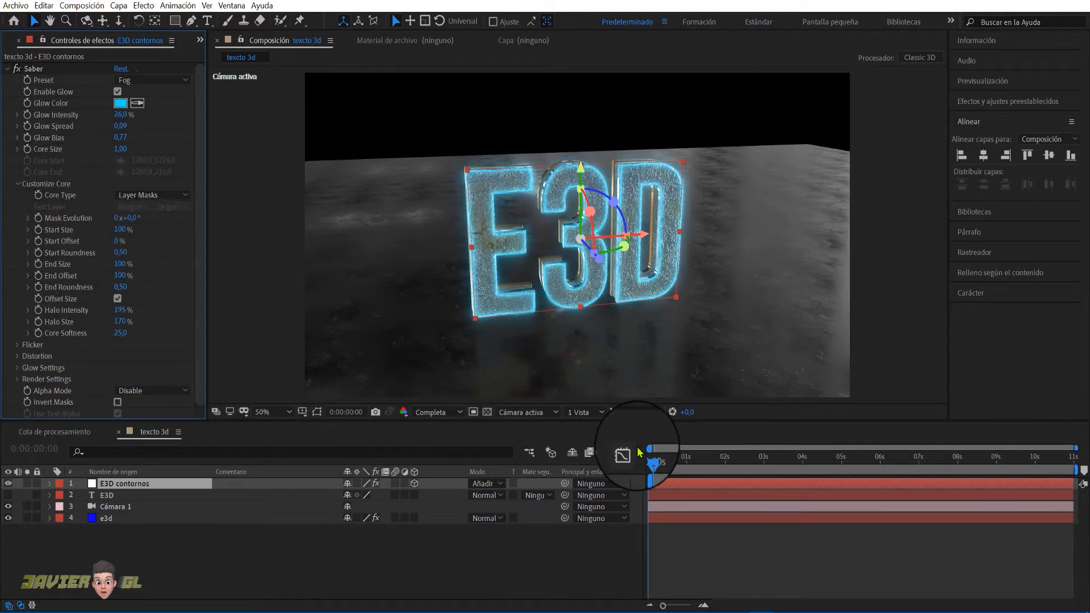
{"action": "left_click_drag", "start_coordinate": [648, 457], "coordinate": [687, 480]}
{"action": "key", "text": "Home"}
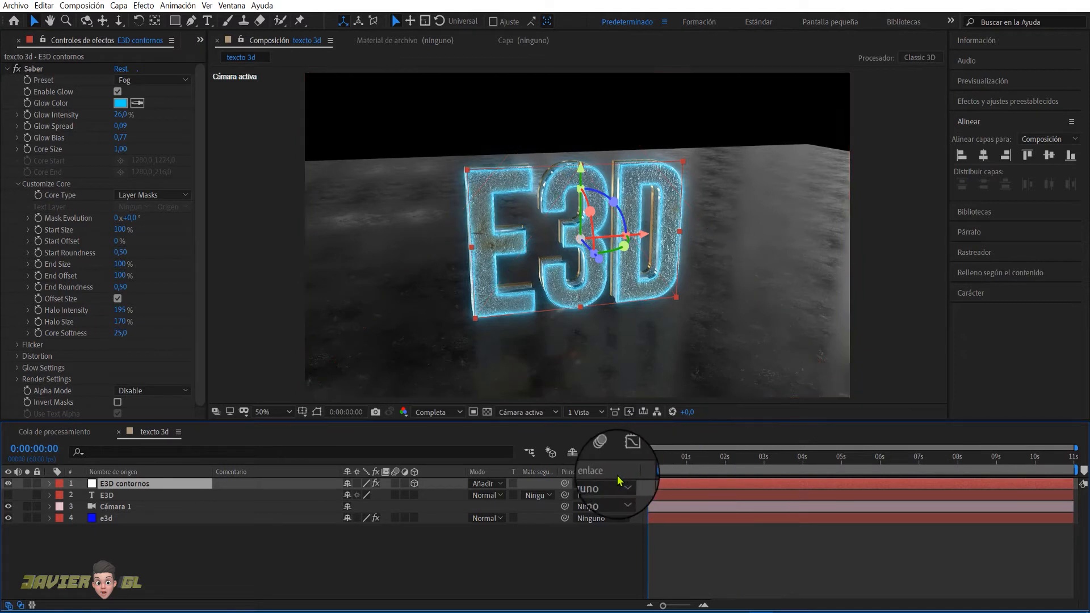
{"action": "left_click", "coordinate": [40, 220]}
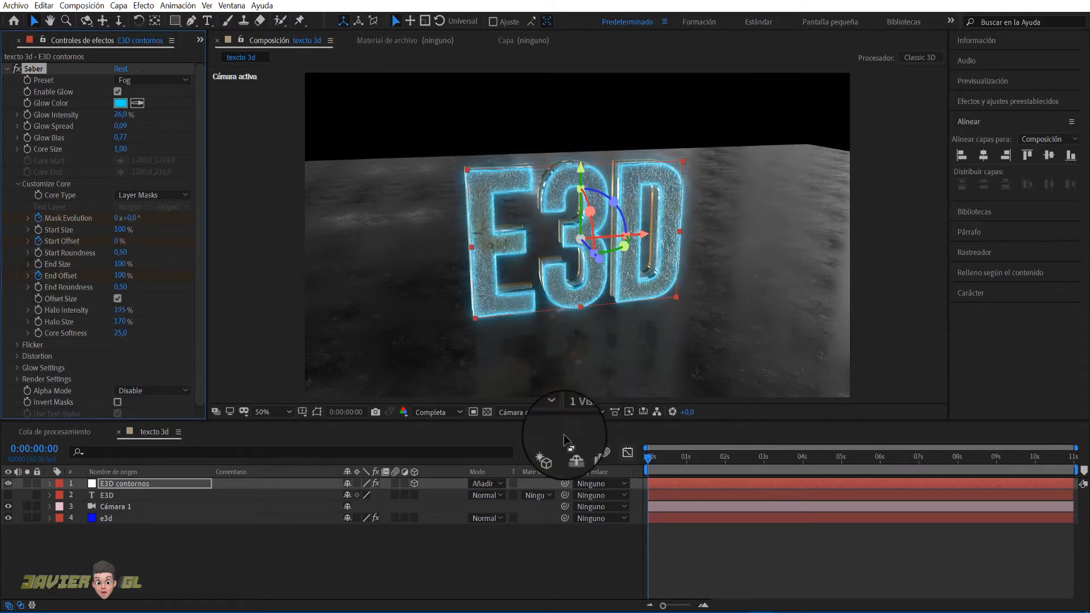
- Set the starting keyframe values to 0x+50° for Mask Evolution and 0 % for End Offset, keeping the glow color
{"action": "left_click_drag", "start_coordinate": [133, 225], "coordinate": [181, 219]}
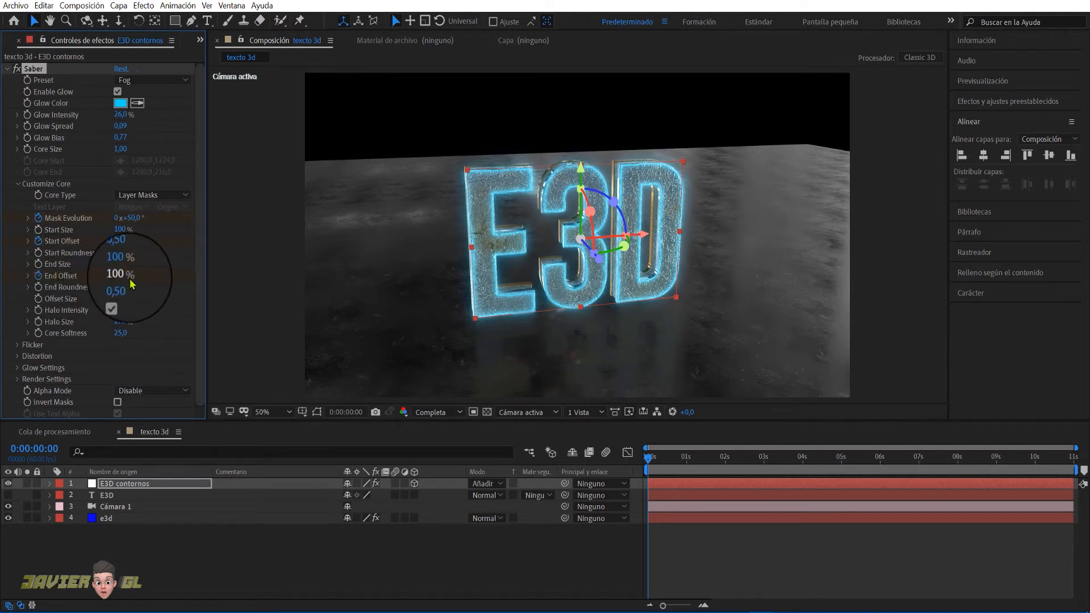
{"action": "left_click_drag", "start_coordinate": [122, 276], "coordinate": [47, 298]}
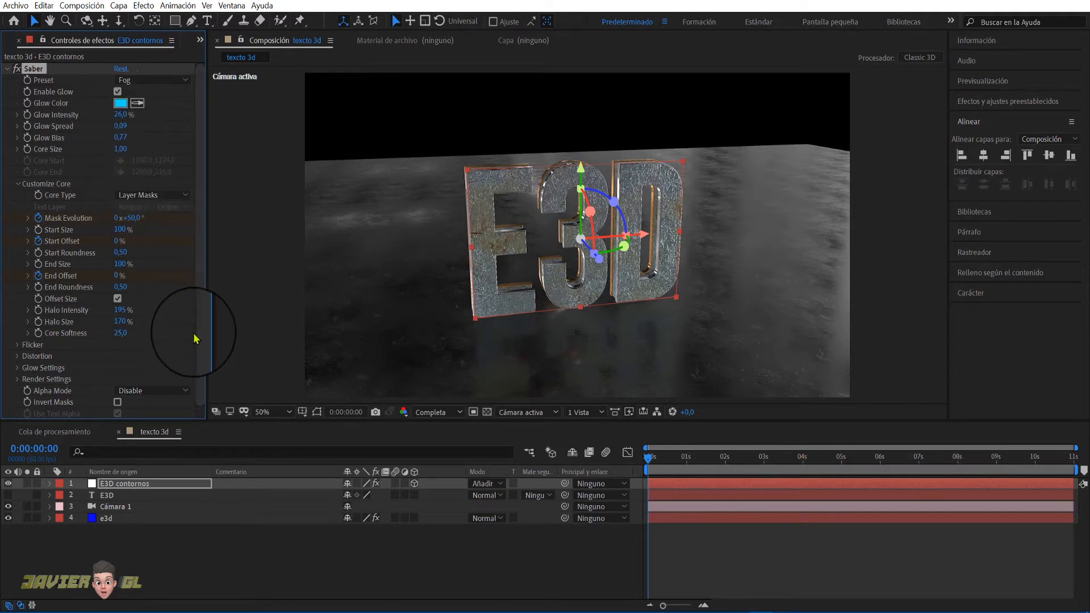
{"action": "left_click", "coordinate": [120, 102]}
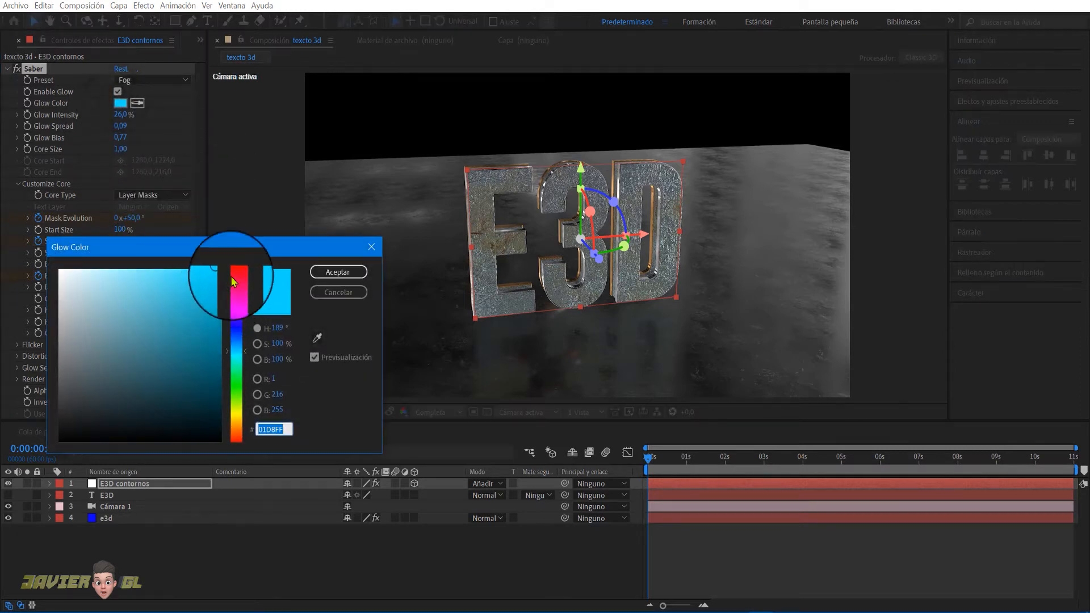
{"action": "left_click", "coordinate": [337, 276]}
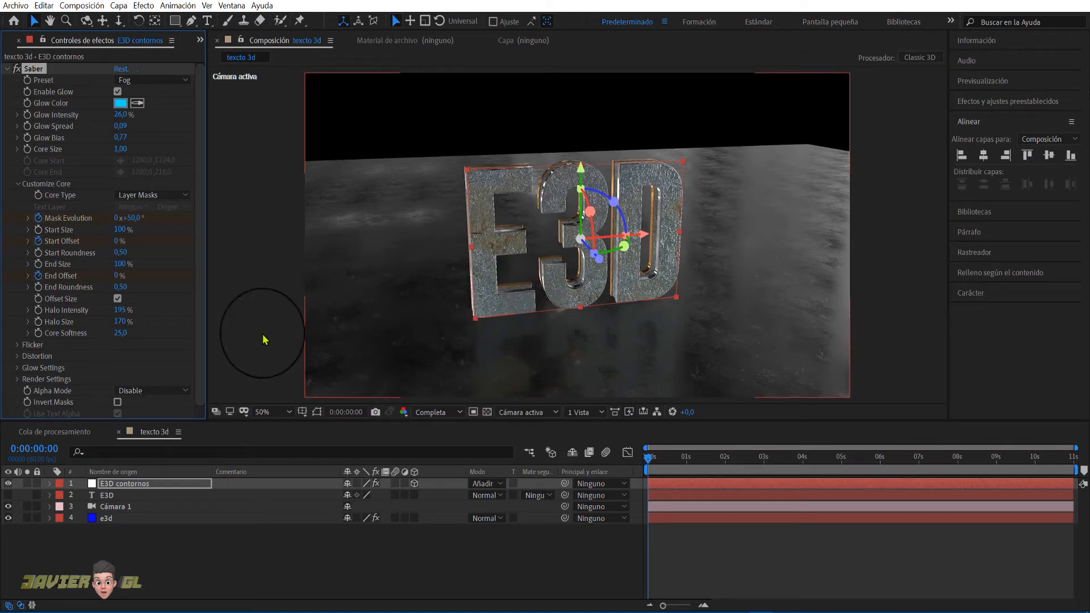
- Reveal the layer's keyframes and add a Start Offset keyframe of 100 % at 0:00:07:57
{"action": "left_click", "coordinate": [651, 461]}
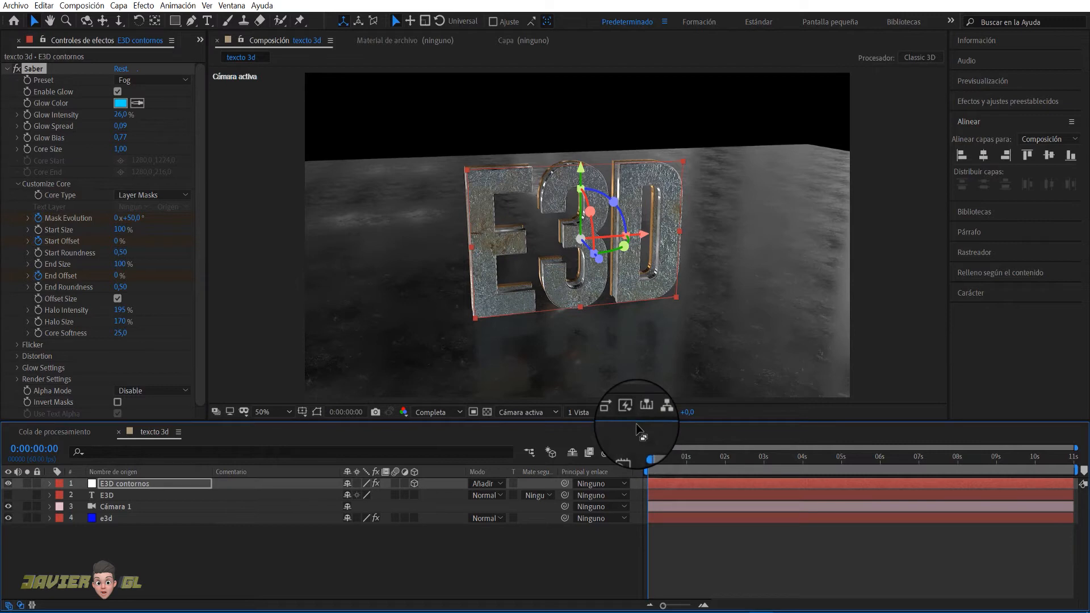
{"action": "key", "text": "u"}
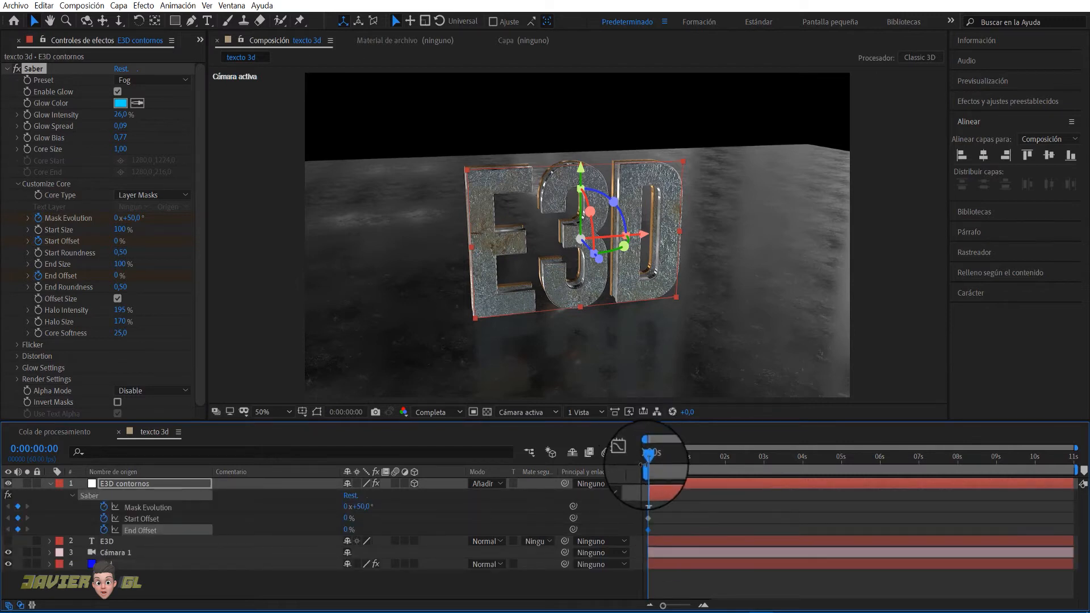
{"action": "left_click_drag", "start_coordinate": [653, 467], "coordinate": [953, 464]}
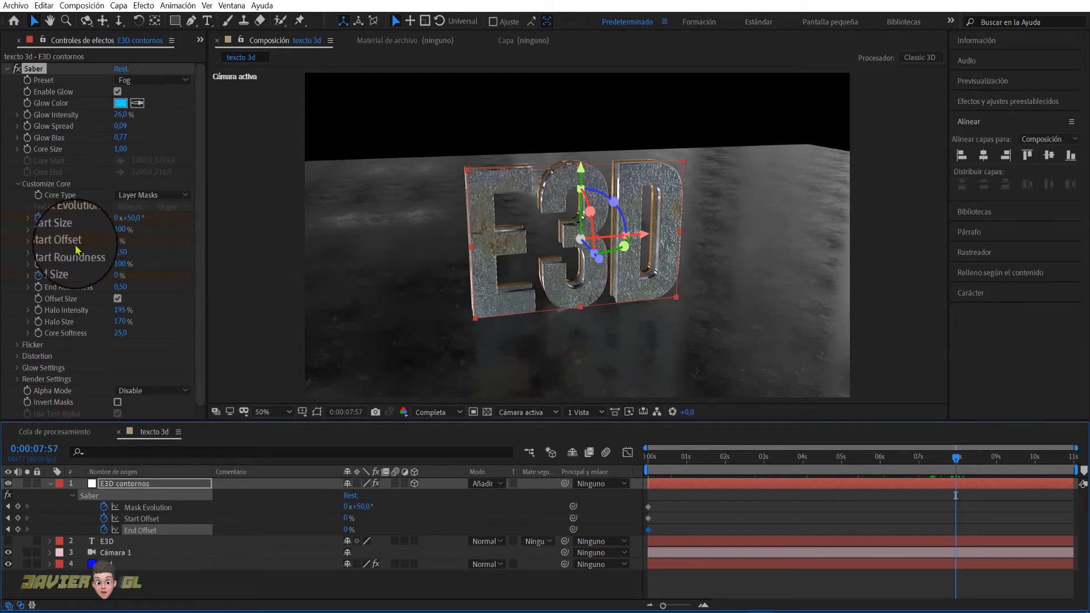
{"action": "left_click_drag", "start_coordinate": [117, 245], "coordinate": [220, 243]}
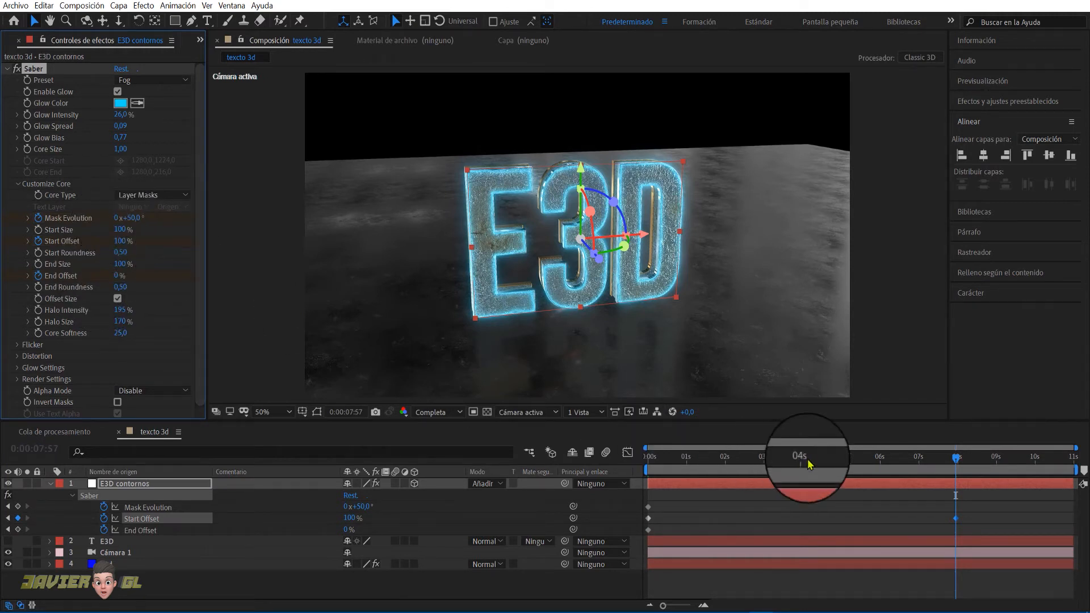
- Add a Mask Evolution keyframe of 2x+50° at 0:00:09:02 and preview the animation
{"action": "left_click_drag", "start_coordinate": [957, 460], "coordinate": [999, 457]}
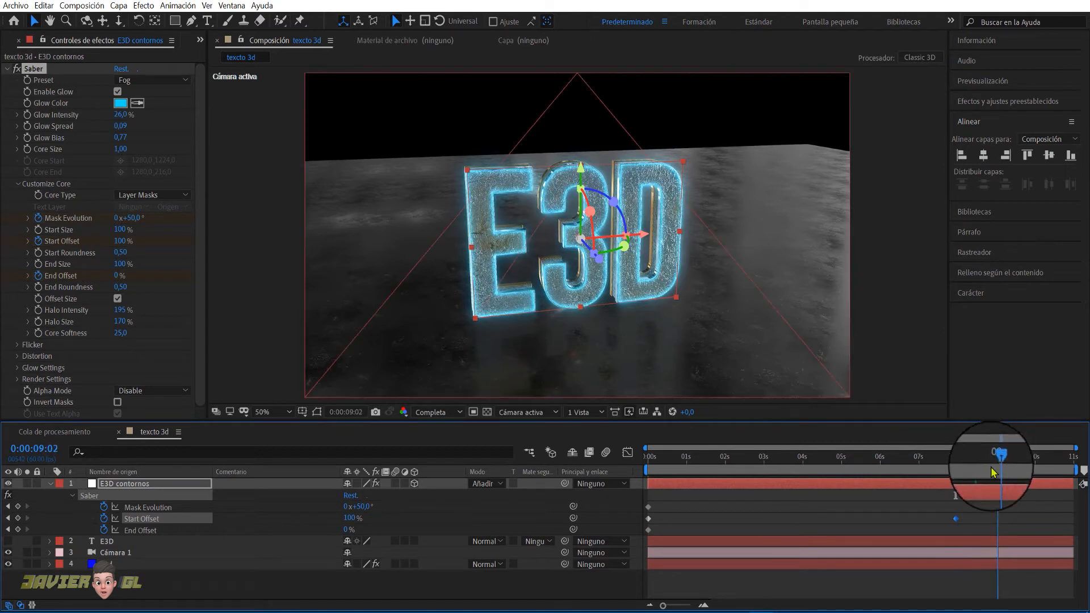
{"action": "left_click", "coordinate": [117, 218]}
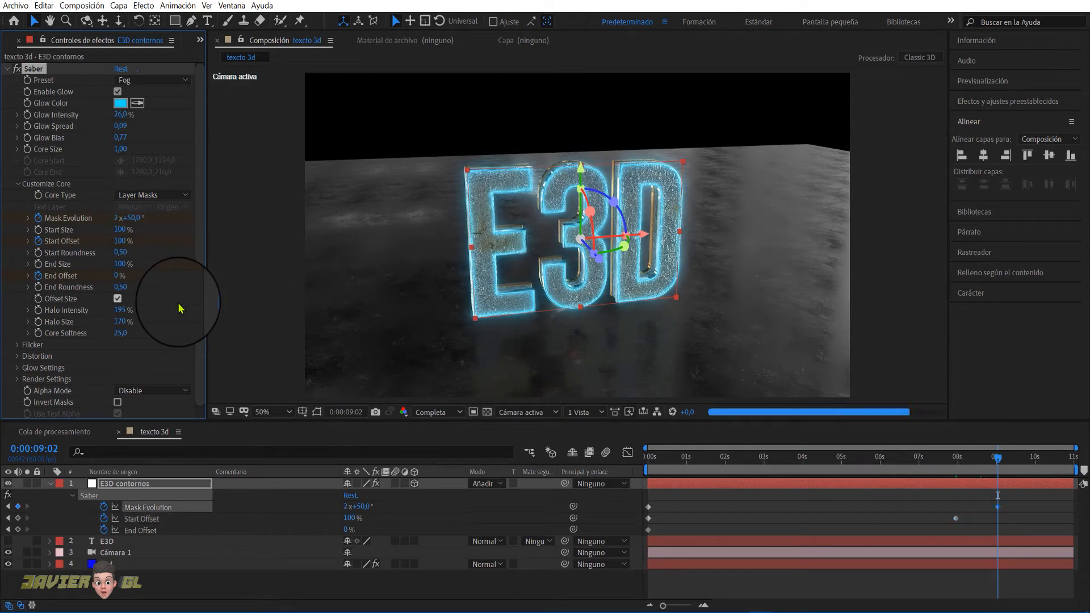
{"action": "key", "text": "space"}
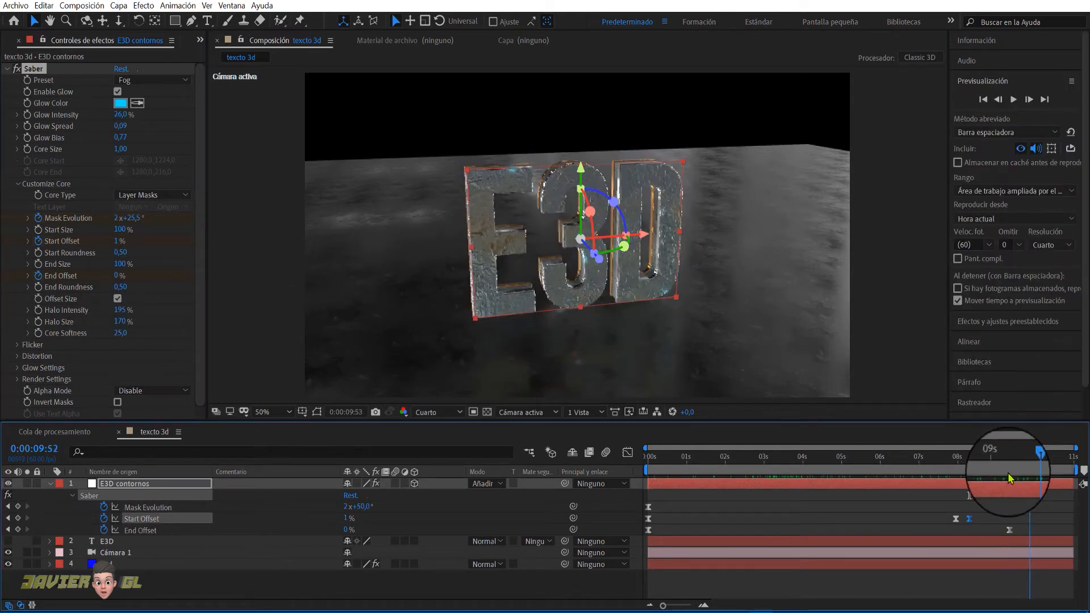
- Add a Start Offset keyframe of 100 % at 0:00:09:20, check the glow animation and return to the start
{"action": "left_click_drag", "start_coordinate": [1011, 475], "coordinate": [1009, 474]}
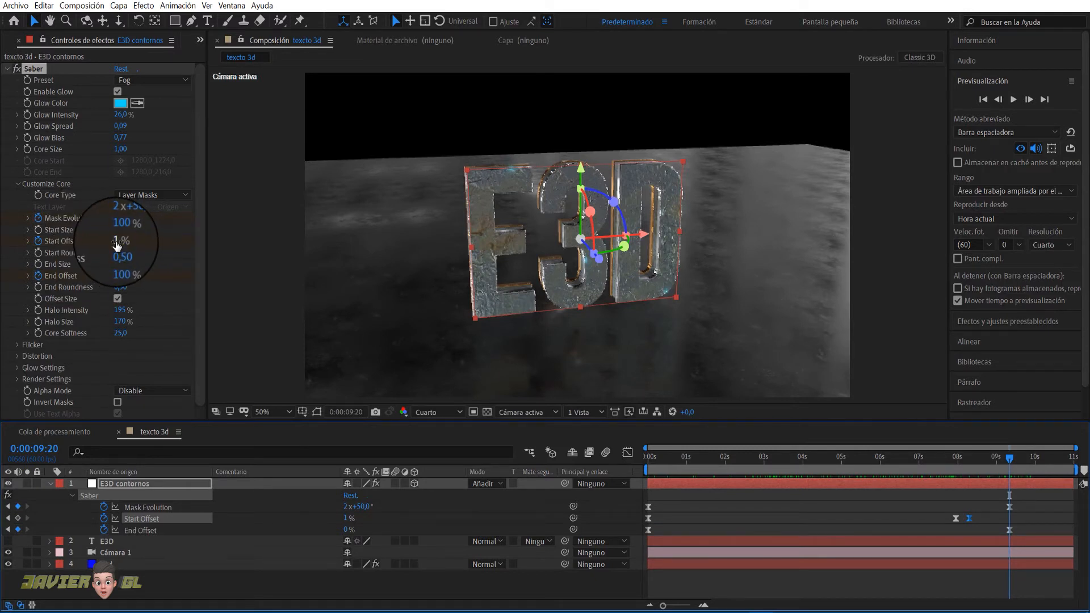
{"action": "left_click_drag", "start_coordinate": [116, 246], "coordinate": [292, 247]}
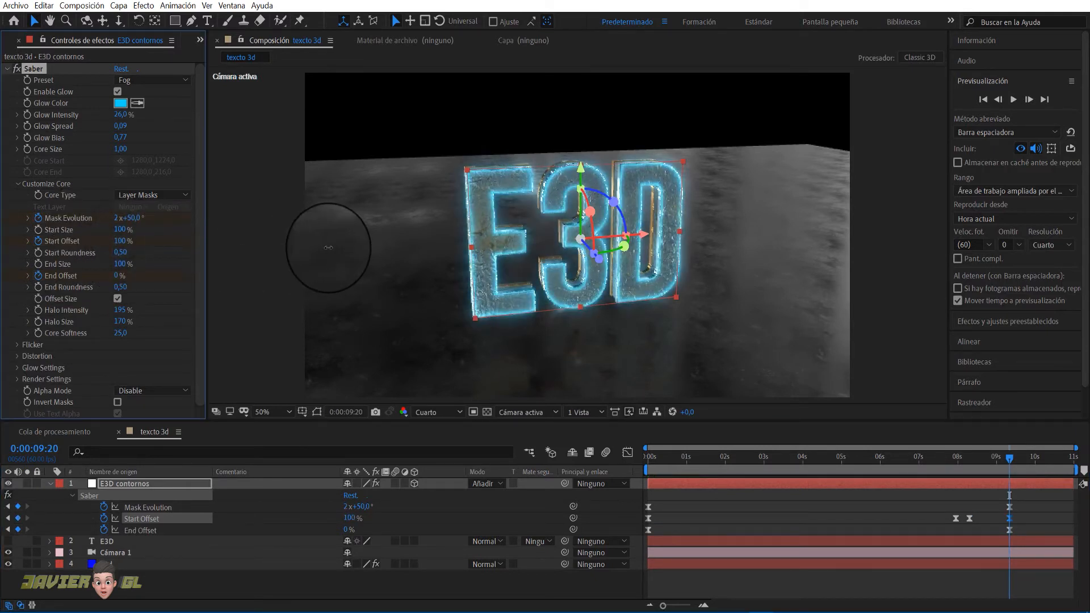
{"action": "left_click_drag", "start_coordinate": [1010, 458], "coordinate": [1059, 482]}
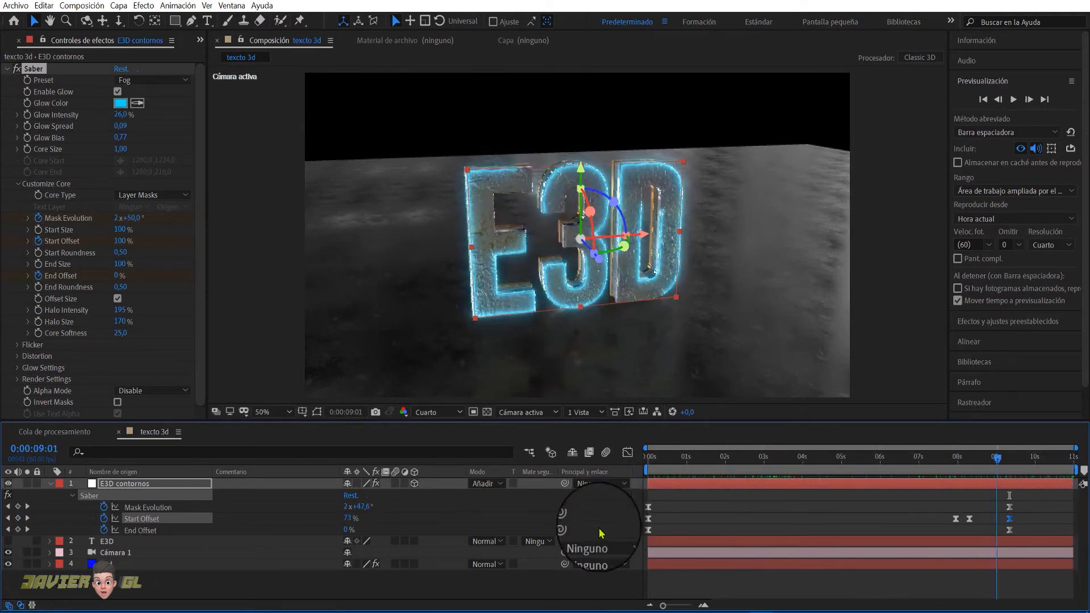
{"action": "key", "text": "Home"}
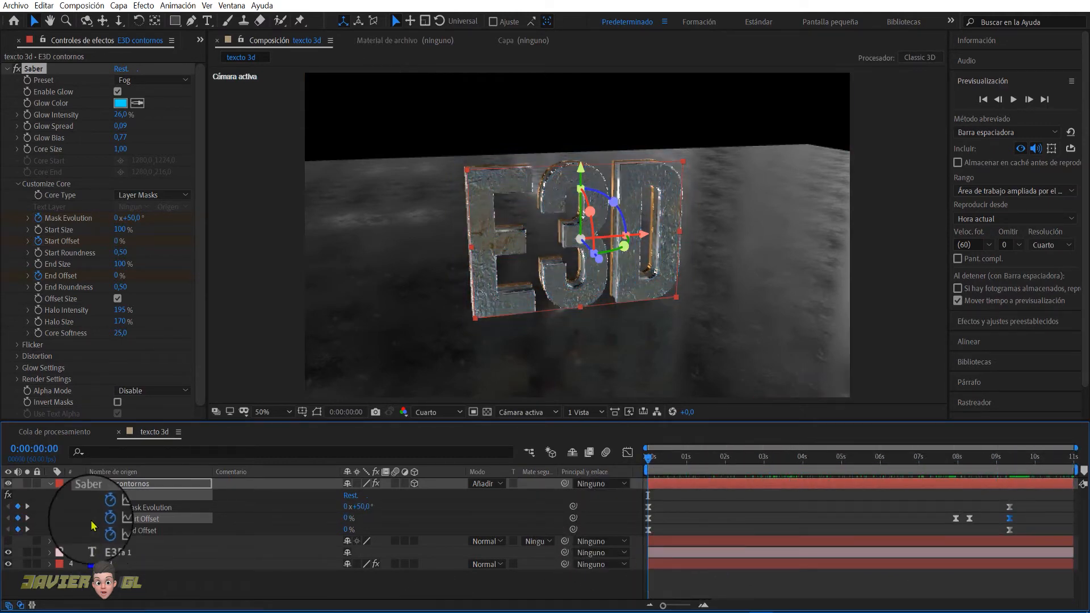
- Duplicate the animated E3D contornos glow layer at the start of the timeline and flip the copy vertically
{"action": "left_click", "coordinate": [51, 483]}
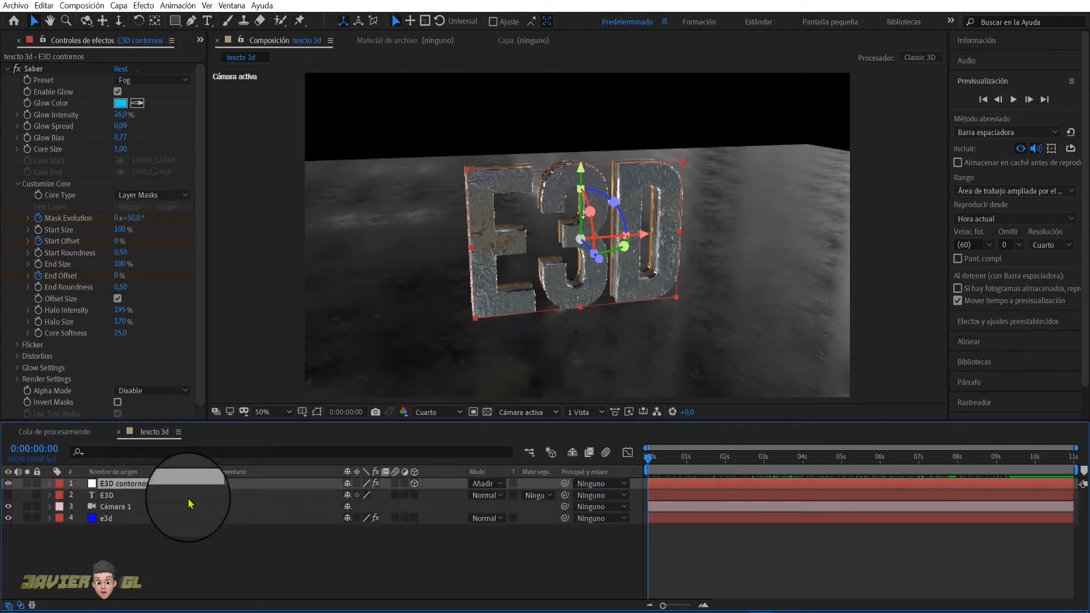
{"action": "left_click", "coordinate": [478, 482]}
{"action": "left_click", "coordinate": [533, 193]}
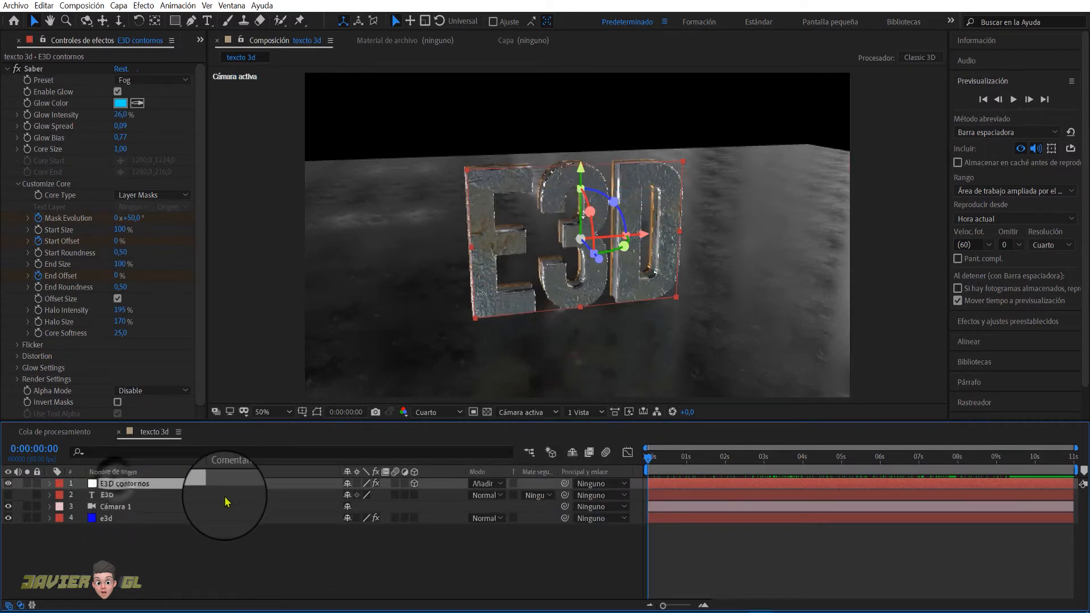
{"action": "key", "text": "ctrl+d"}
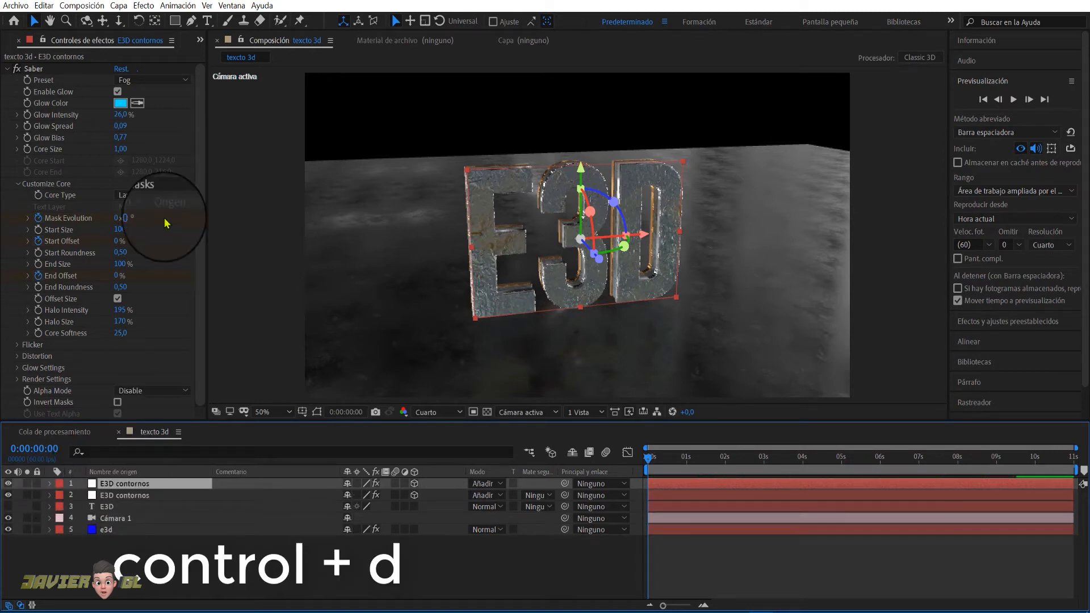
{"action": "left_click", "coordinate": [119, 7]}
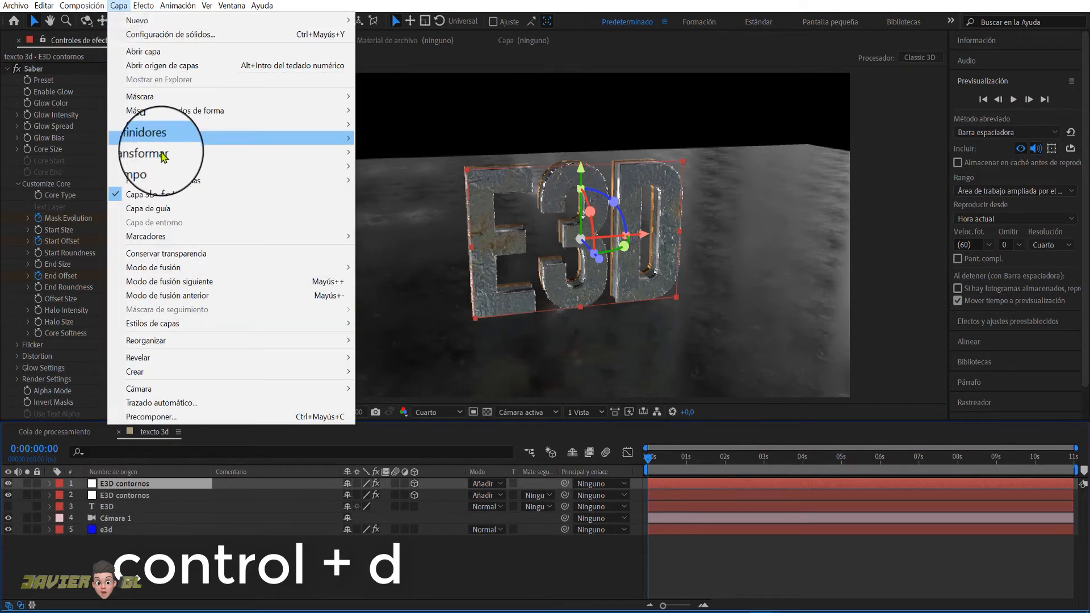
{"action": "mouse_move", "coordinate": [350, 154]}
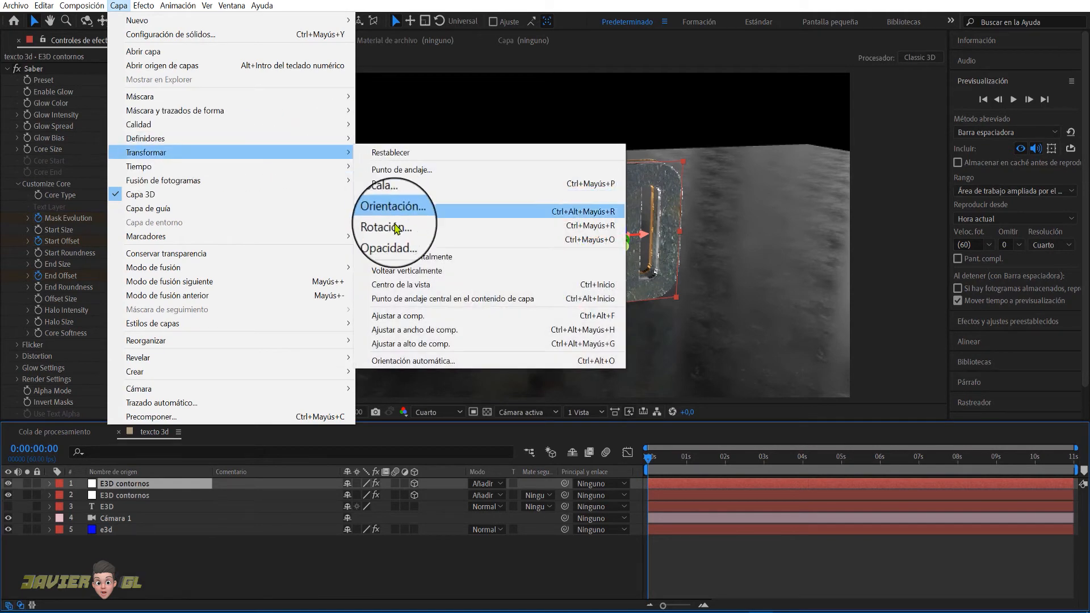
{"action": "left_click", "coordinate": [400, 270]}
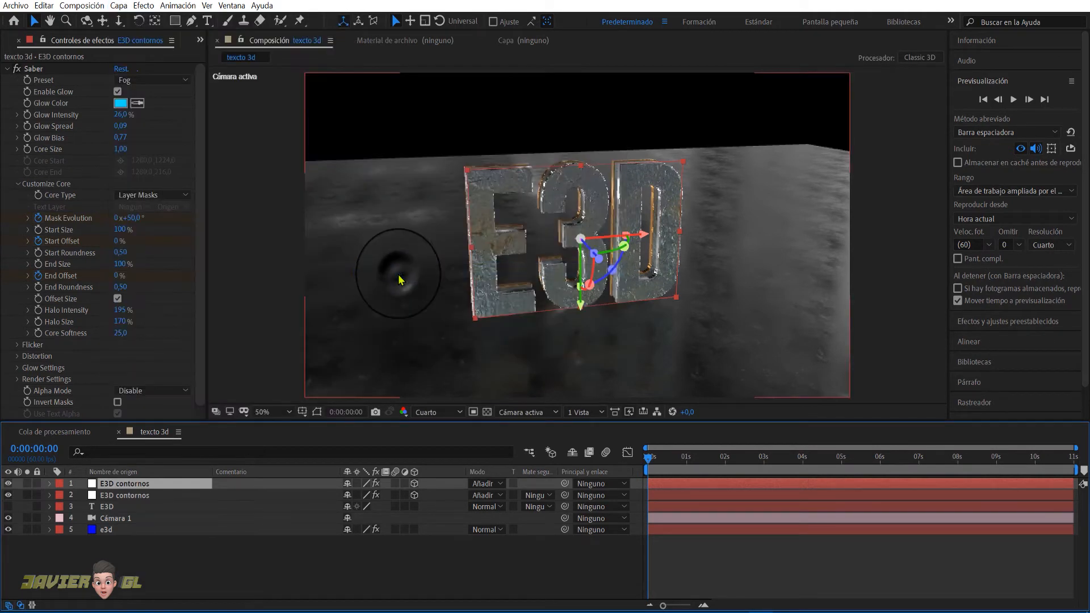
- At a frame with visible glow, move the flipped copy down beneath the letters to act as their floor reflection
{"action": "left_click_drag", "start_coordinate": [650, 464], "coordinate": [780, 464]}
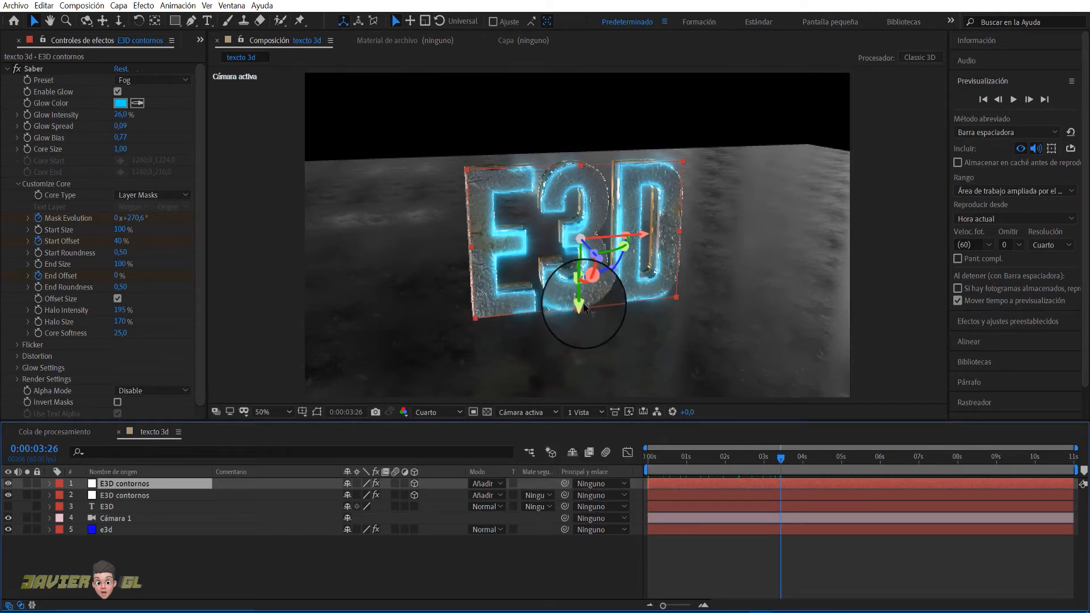
{"action": "left_click_drag", "start_coordinate": [581, 310], "coordinate": [620, 473]}
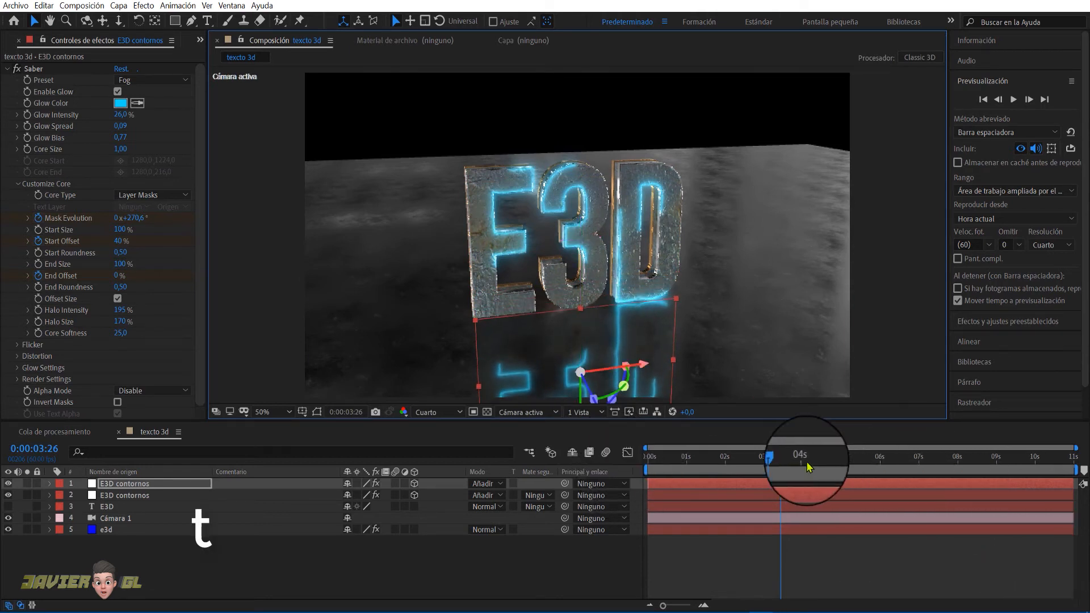
{"action": "left_click_drag", "start_coordinate": [782, 457], "coordinate": [784, 479]}
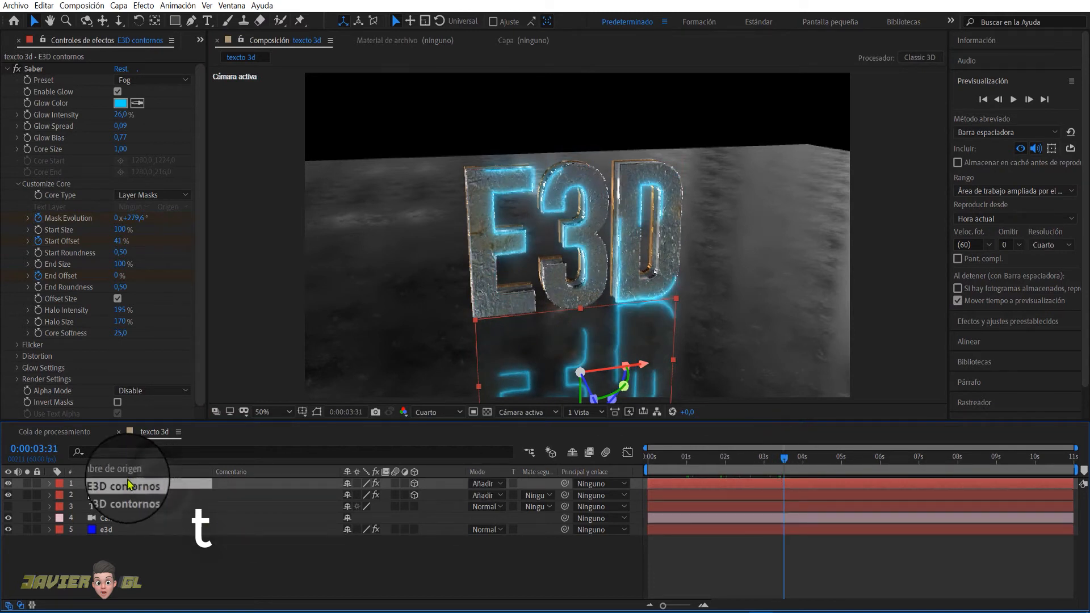
- Set the opacity of the flipped glow layer to 30 %
{"action": "key", "text": "t"}
{"action": "left_click", "coordinate": [352, 495]}
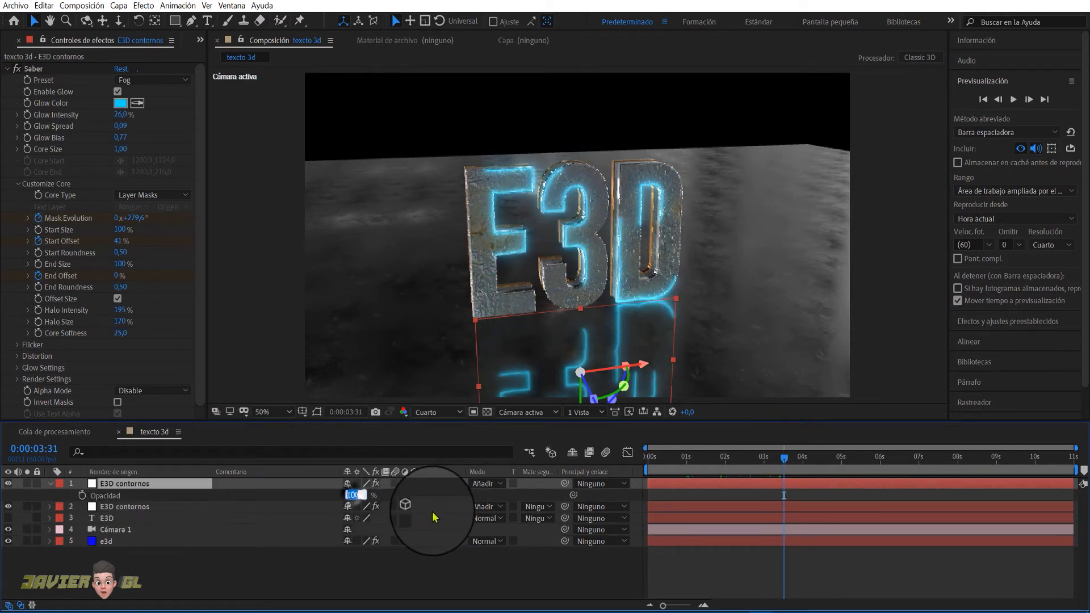
{"action": "type", "text": "30"}
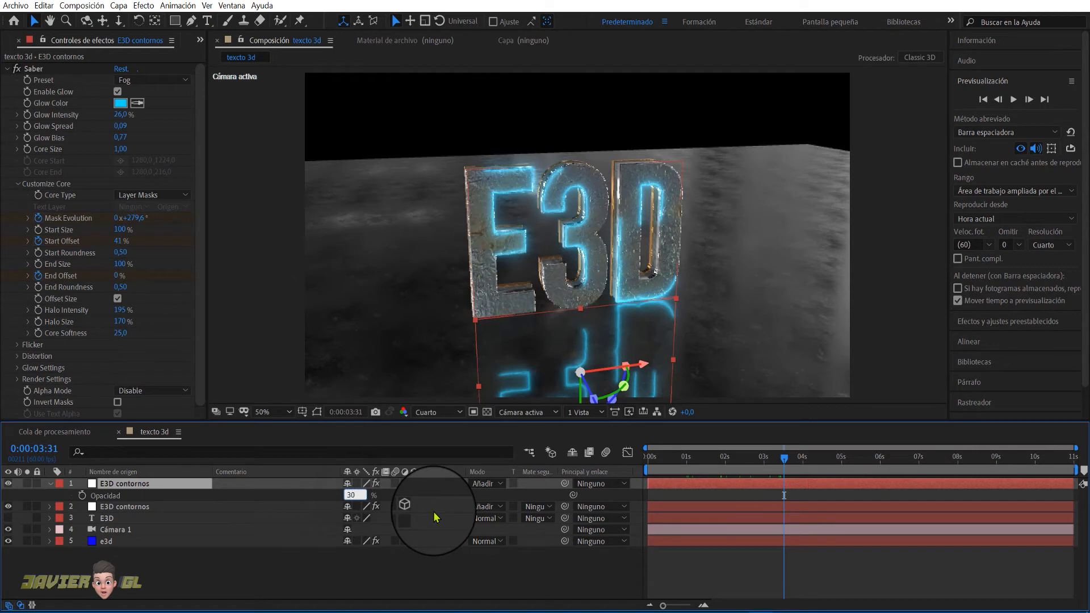
{"action": "key", "text": "Return"}
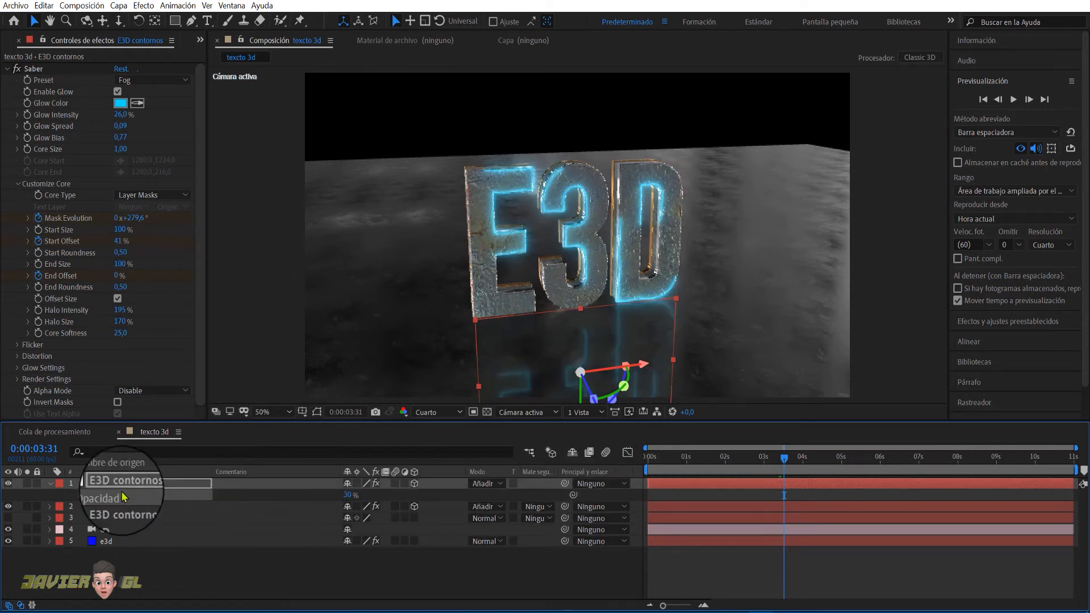
- Apply CC Radial Fast Blur to the reflection layer with Zoom set to Brightest, then check the animation and return to the start
{"action": "key", "text": "ctrl+space"}
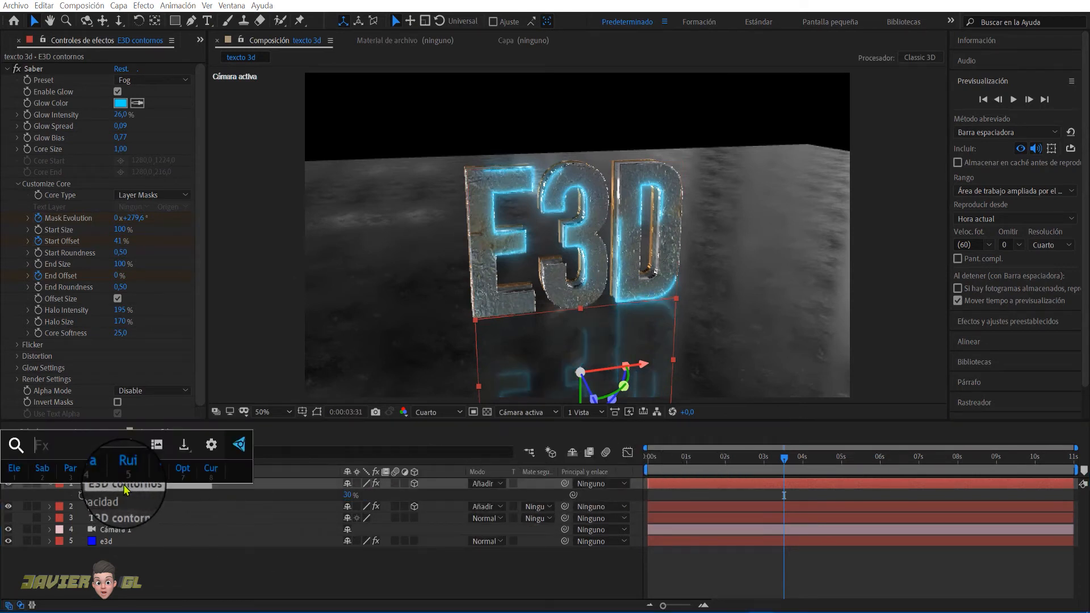
{"action": "type", "text": "cc"}
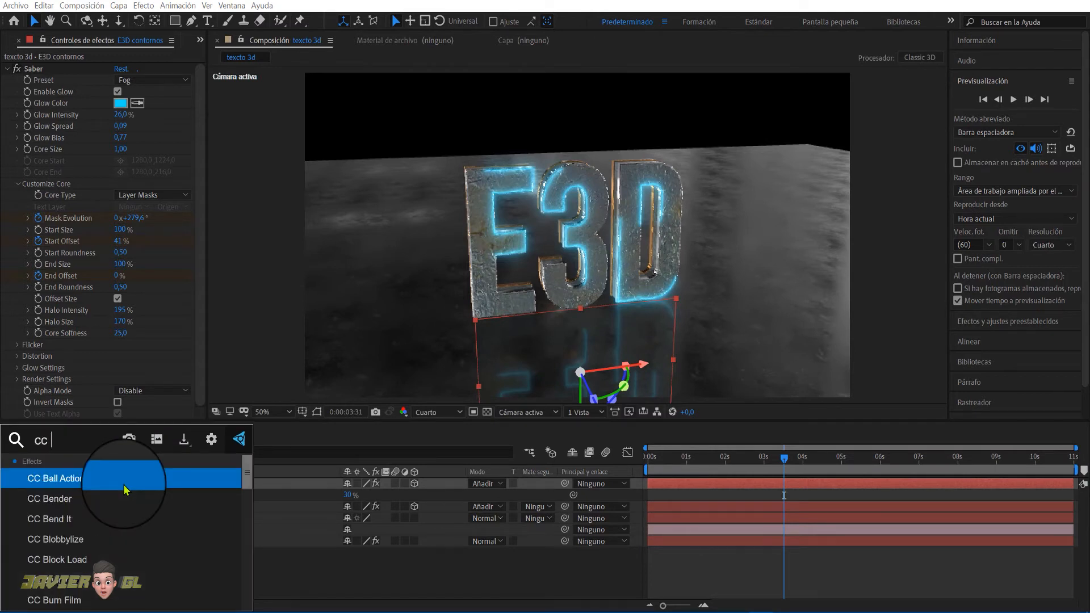
{"action": "type", "text": " ra"}
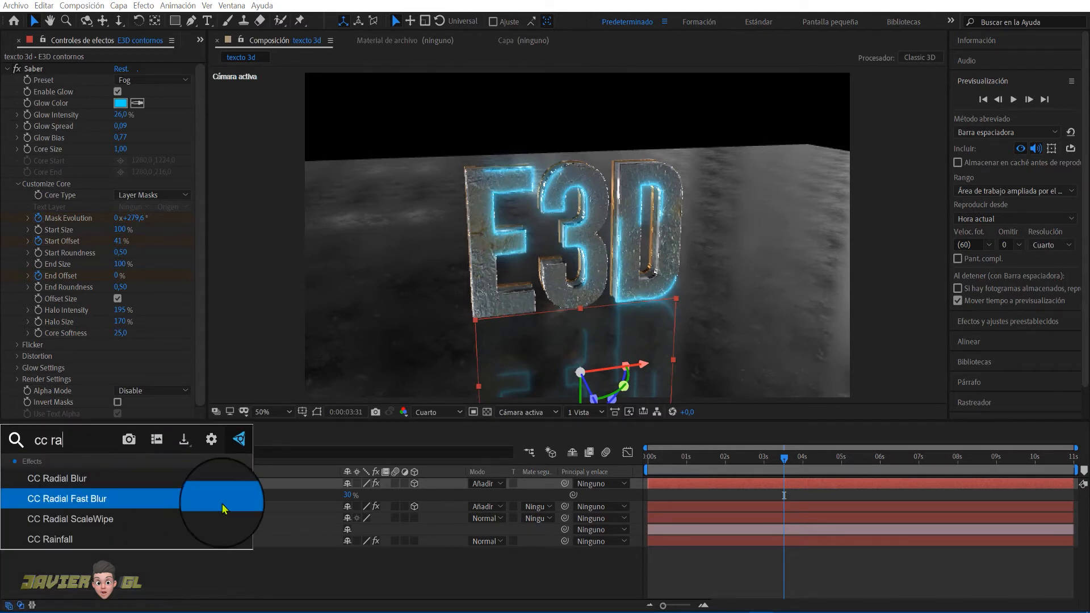
{"action": "left_click", "coordinate": [83, 503]}
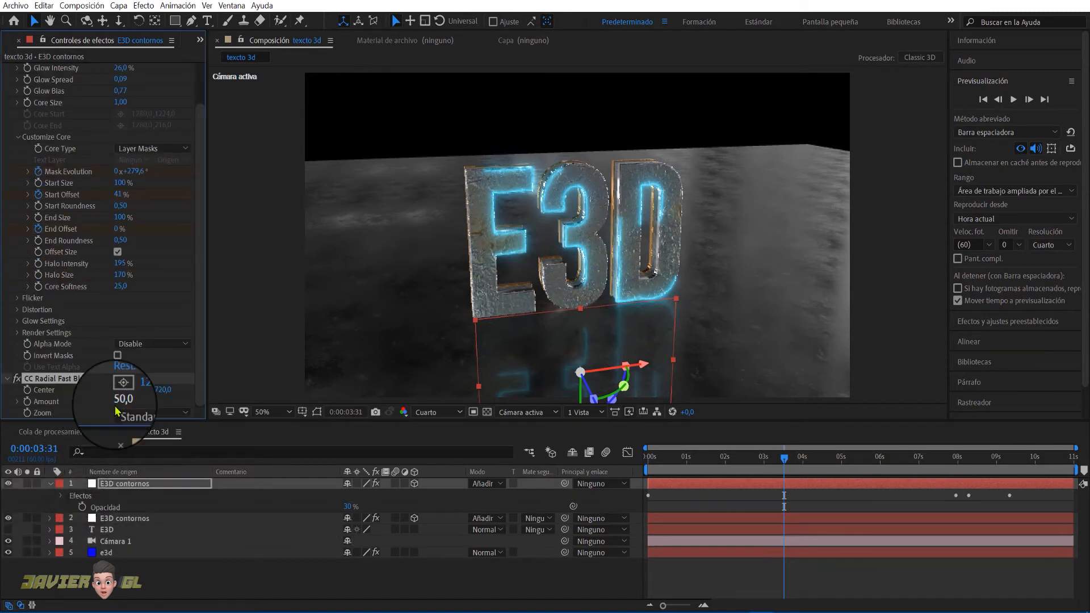
{"action": "left_click", "coordinate": [139, 413]}
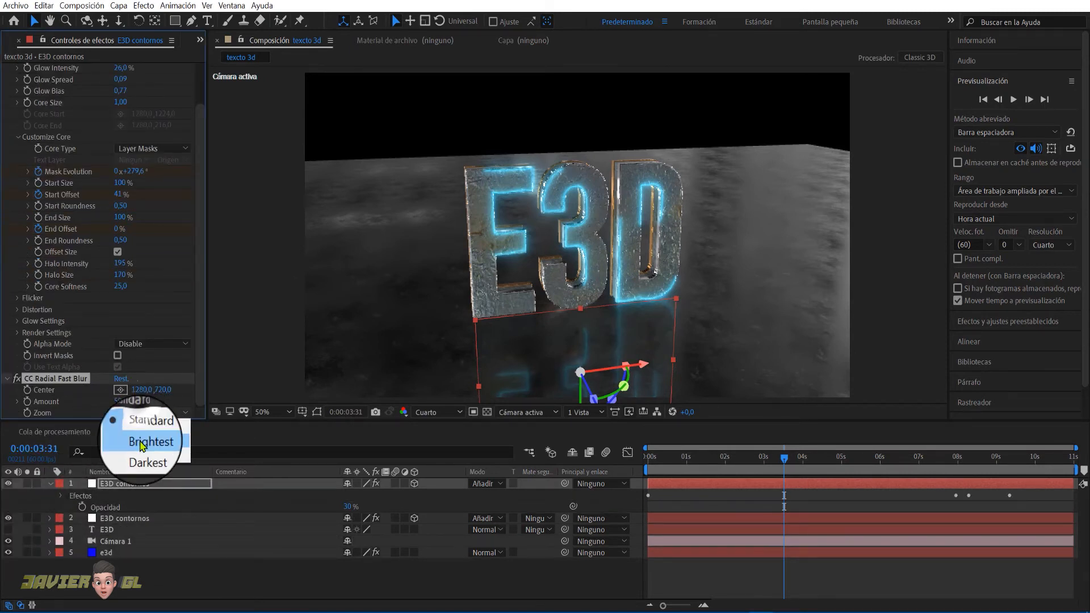
{"action": "left_click", "coordinate": [140, 444]}
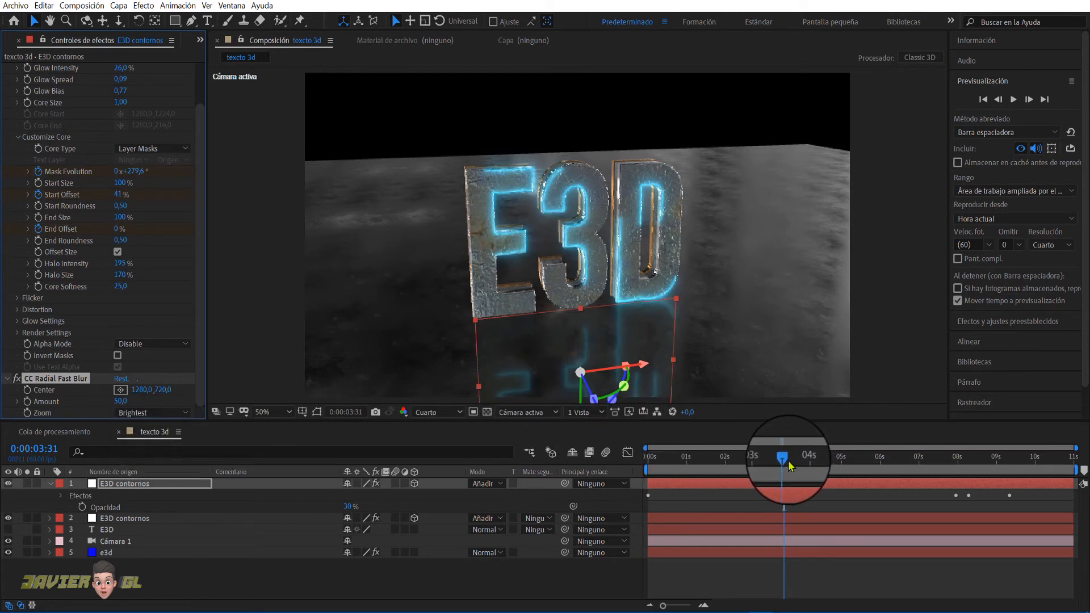
{"action": "left_click_drag", "start_coordinate": [784, 458], "coordinate": [984, 458]}
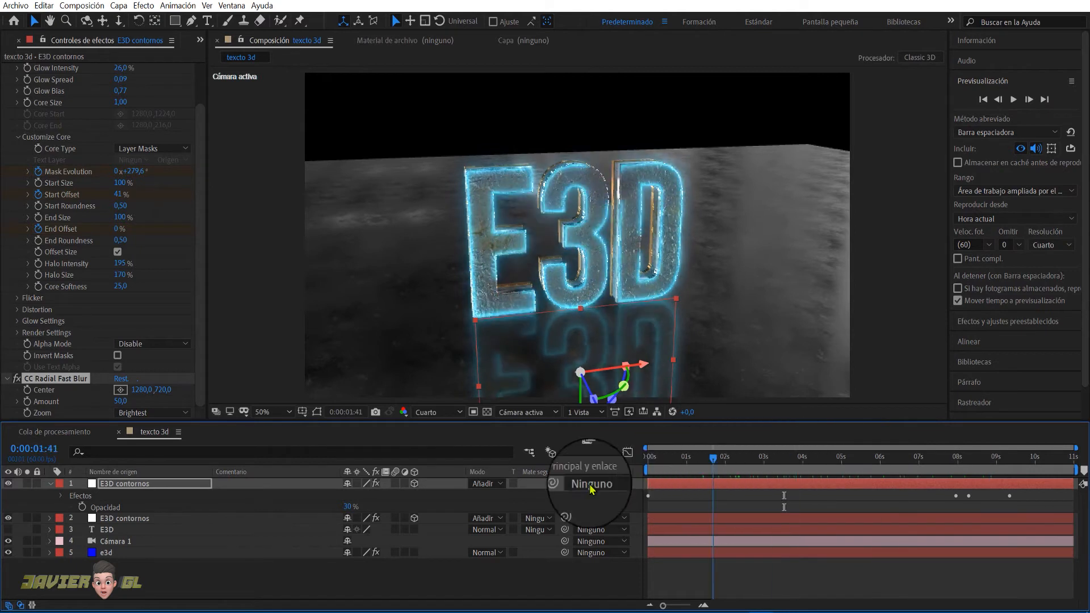
{"action": "key", "text": "Home"}
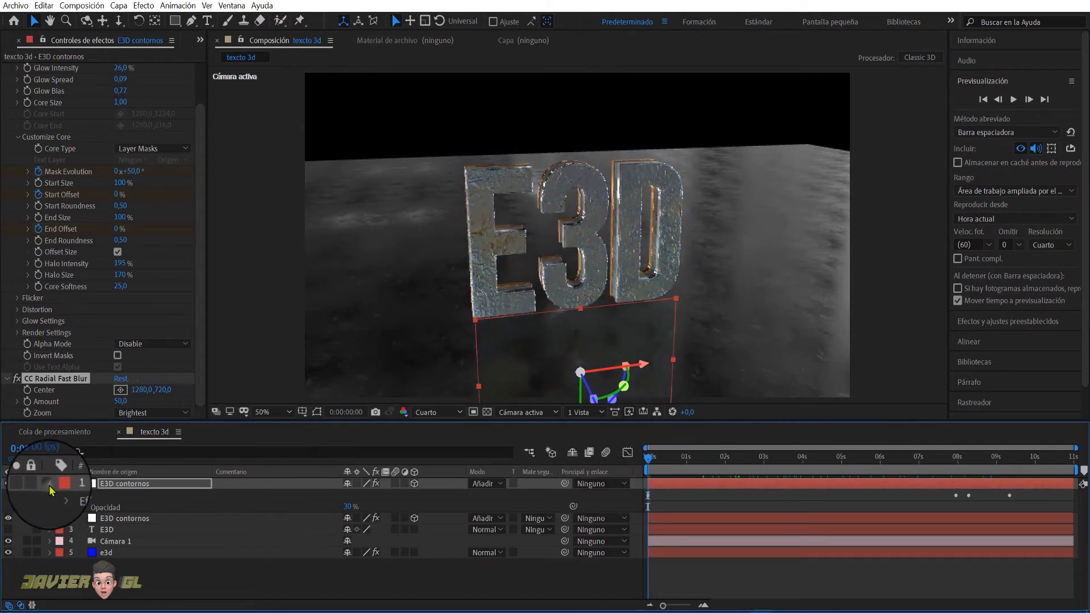
{"action": "left_click", "coordinate": [49, 484]}
- Set the Element effect's Render Mode to Full Render on the e3d layer, with the current time at 0:00:00:44
{"action": "left_click", "coordinate": [124, 529]}
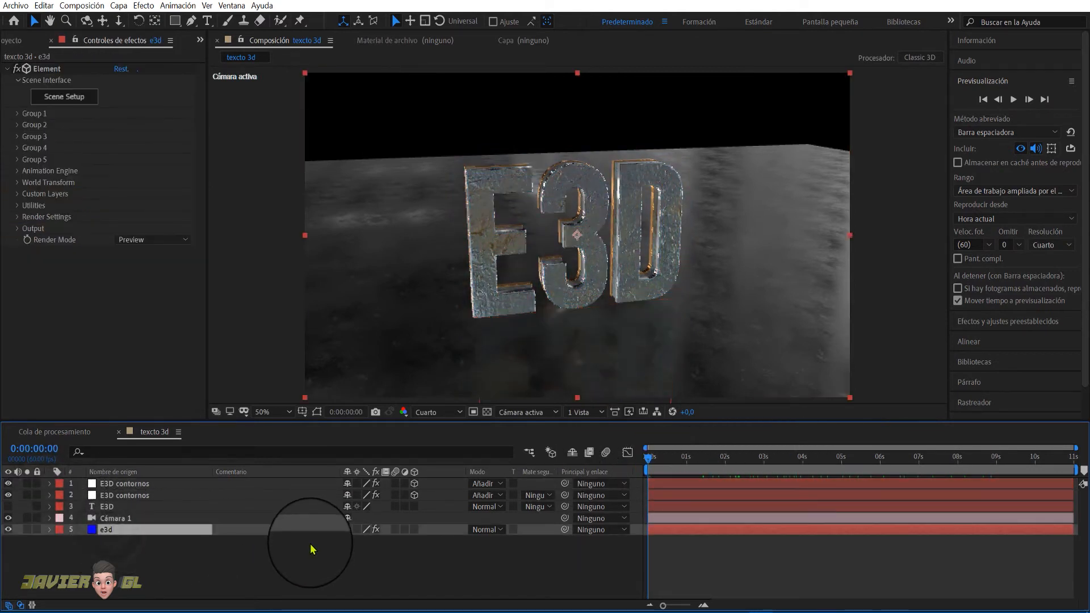
{"action": "left_click", "coordinate": [678, 461]}
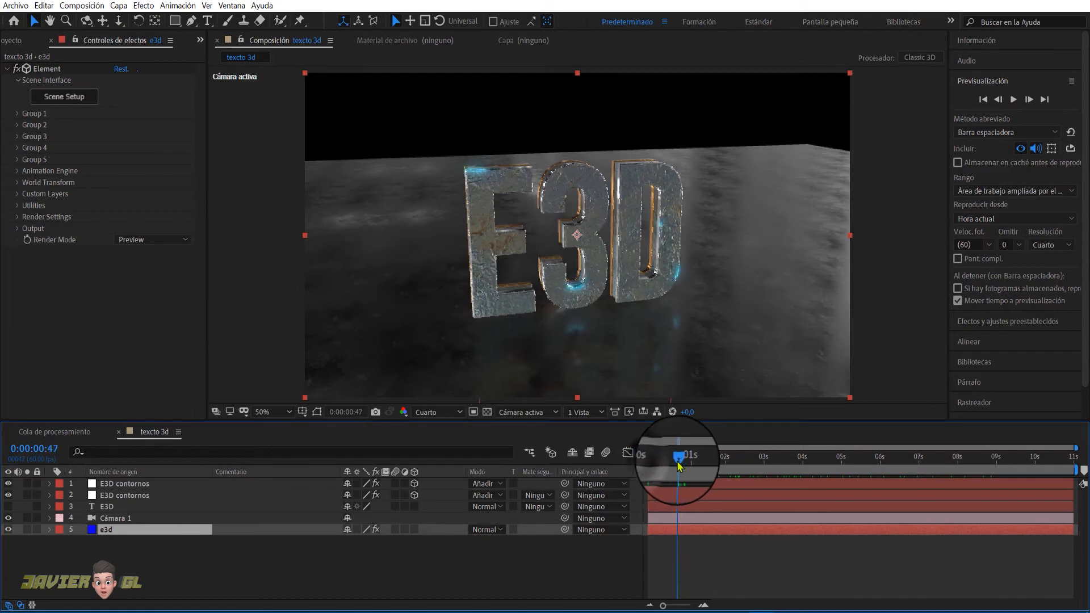
{"action": "left_click", "coordinate": [131, 241]}
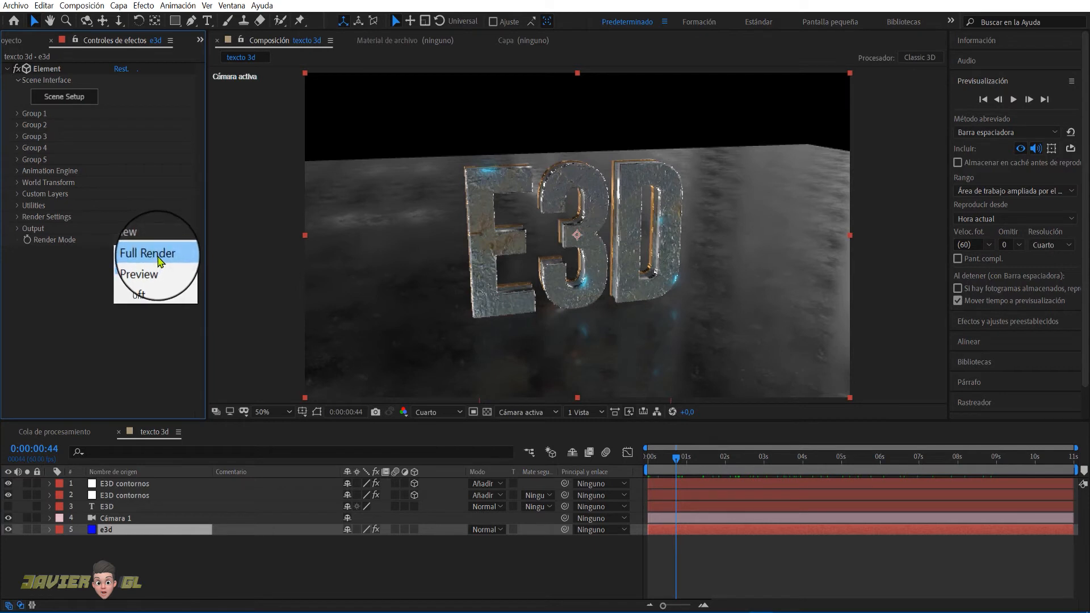
{"action": "left_click", "coordinate": [161, 257]}
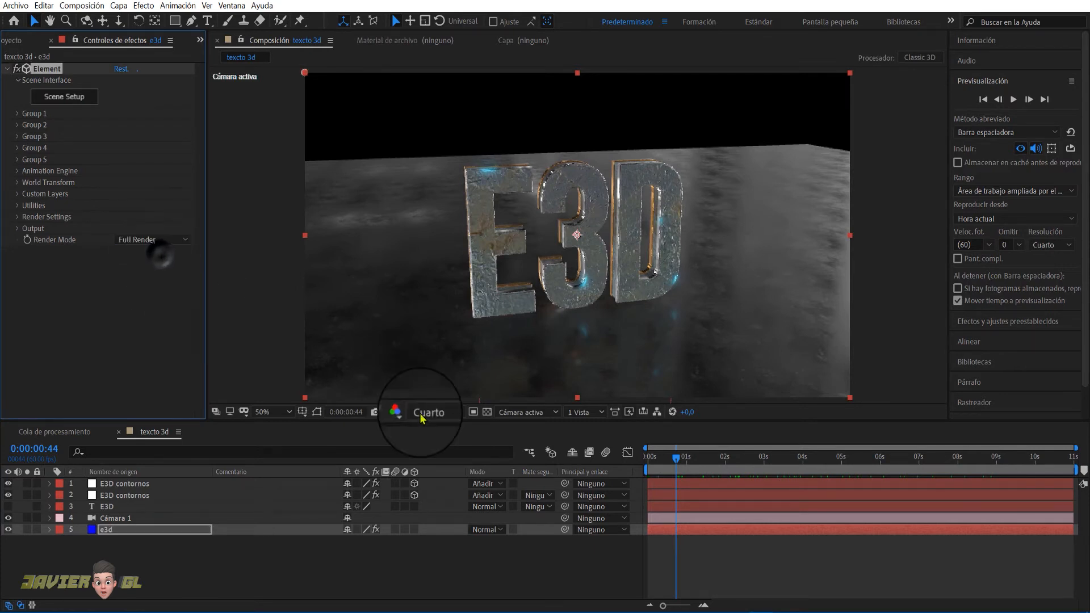
- Set the composition viewer resolution to Completa and the preview resolution to Total
{"action": "left_click", "coordinate": [454, 418]}
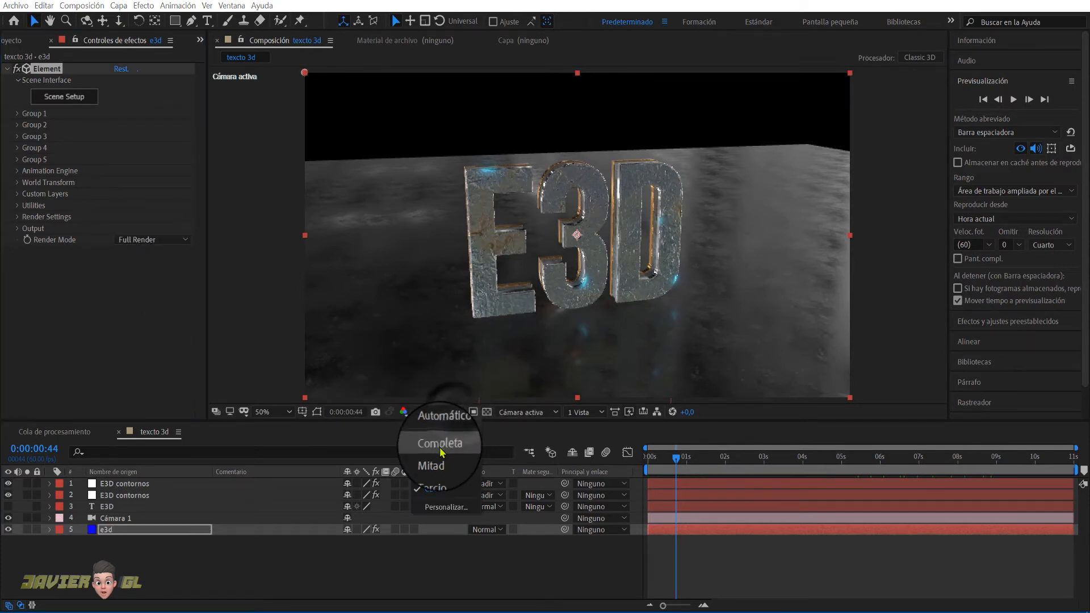
{"action": "left_click", "coordinate": [440, 441]}
{"action": "left_click", "coordinate": [1047, 252]}
{"action": "left_click", "coordinate": [1017, 280]}
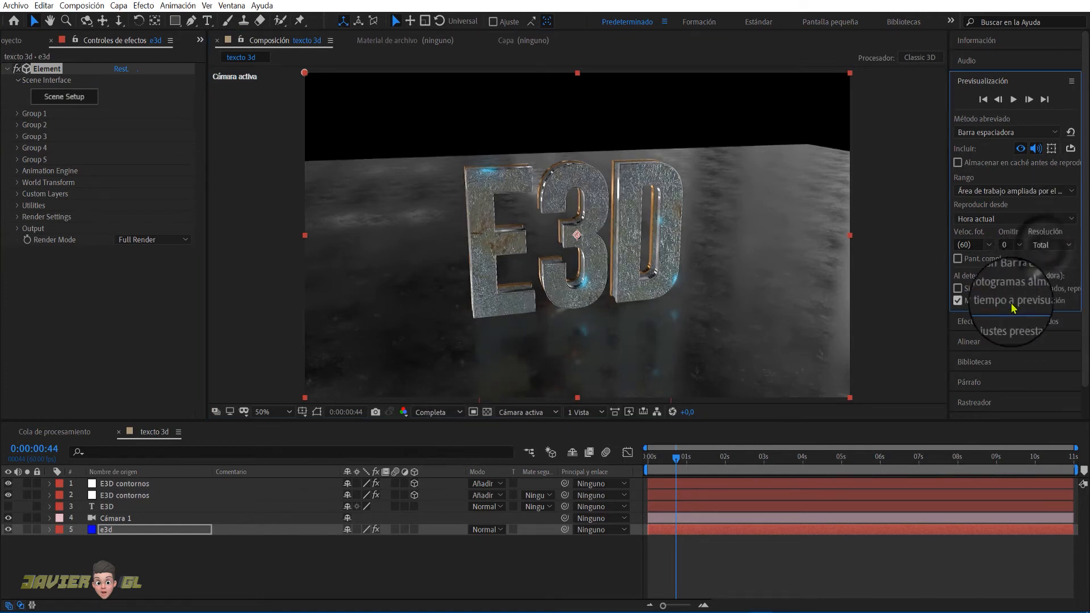
- Raise Element's Physical Environment exposure to 1,20 and gamma to 1,19
{"action": "left_click", "coordinate": [17, 218]}
{"action": "left_click", "coordinate": [28, 229]}
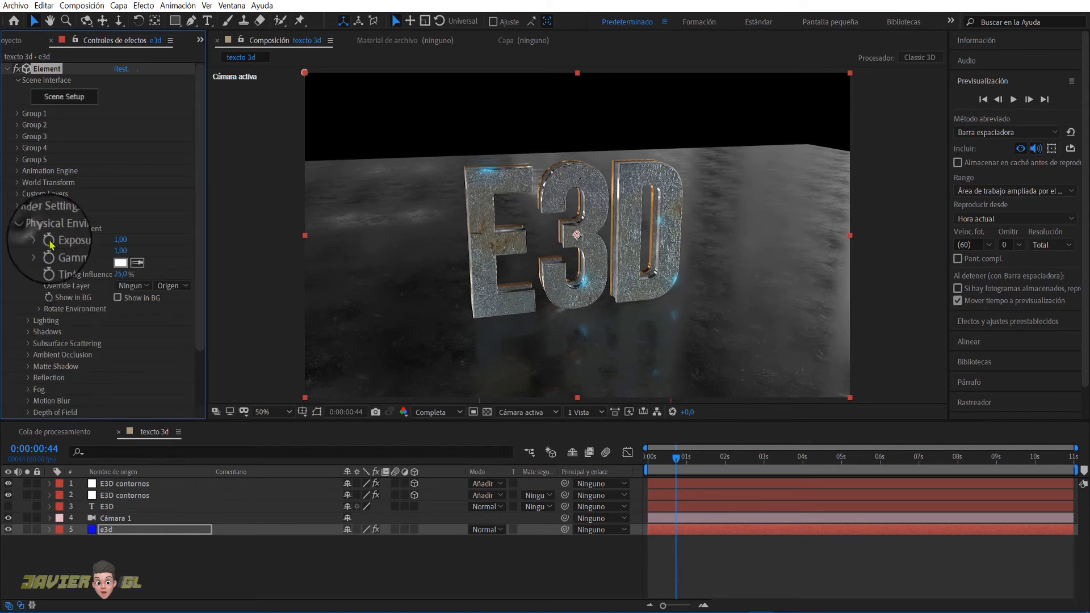
{"action": "left_click_drag", "start_coordinate": [141, 241], "coordinate": [137, 252]}
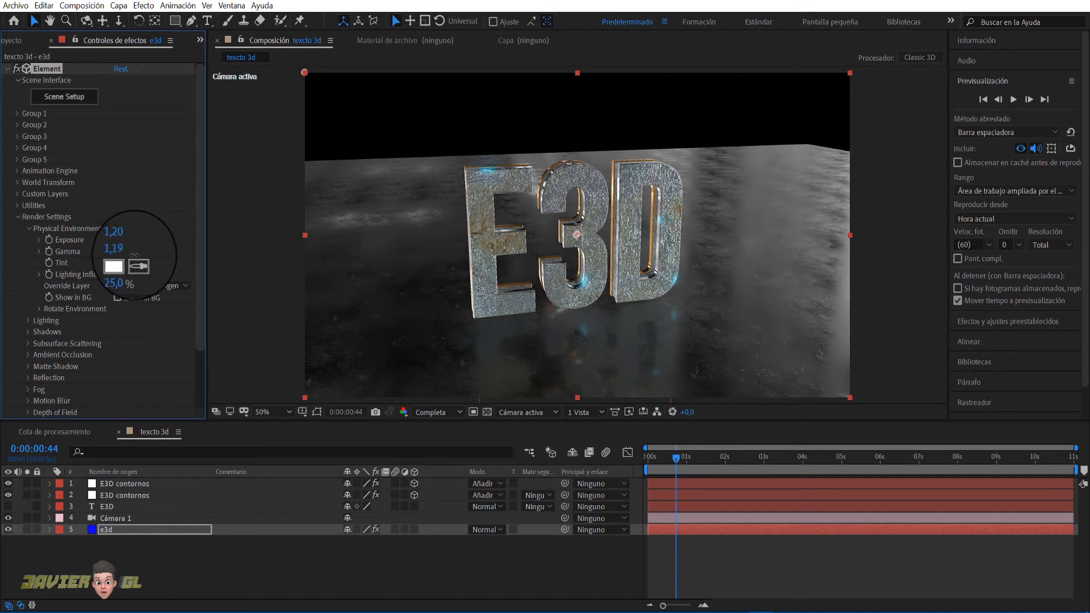
- Add the Dramatic lighting preset in Element's render settings
{"action": "left_click", "coordinate": [31, 230]}
{"action": "left_click", "coordinate": [29, 240]}
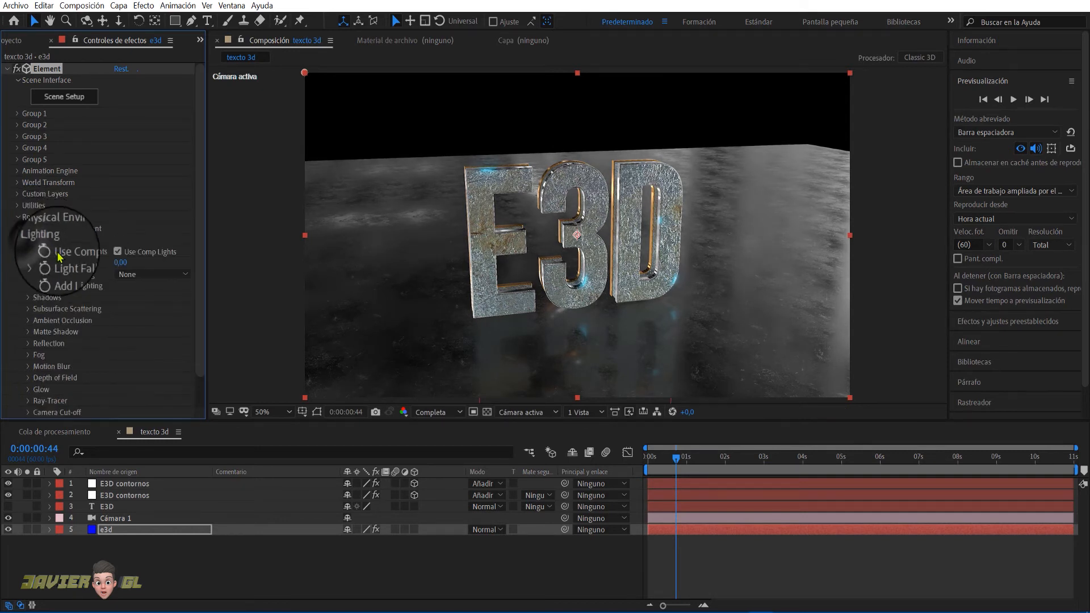
{"action": "left_click", "coordinate": [126, 276]}
{"action": "left_click", "coordinate": [153, 413]}
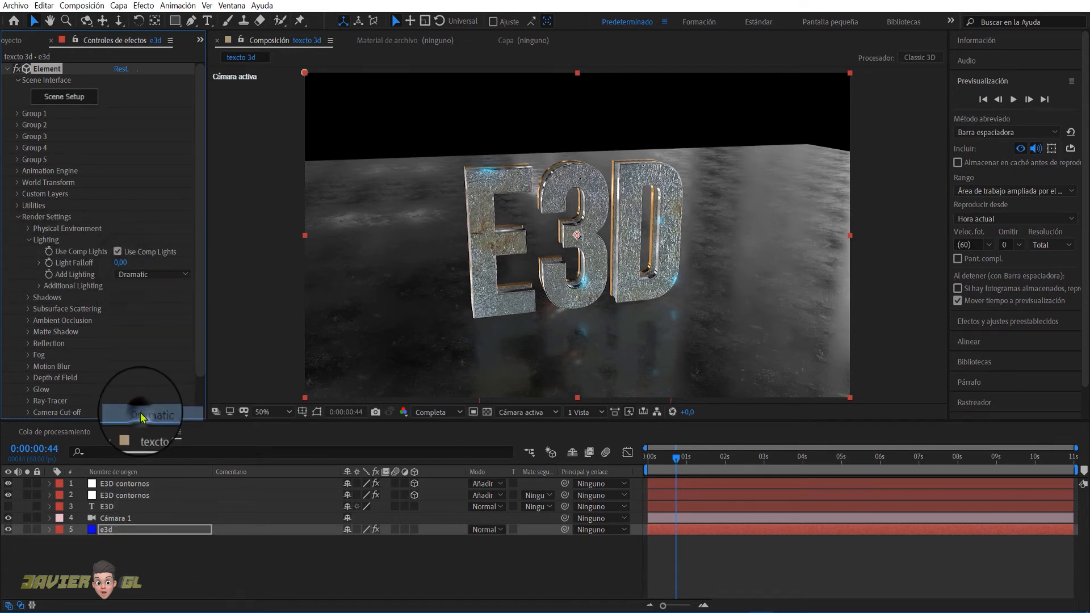
- Keyframe the additional lighting's Y Rotation from 0x+0,0° at 0:00:00:44 to 1x+0,0° at 0:00:10:59
{"action": "left_click", "coordinate": [39, 289]}
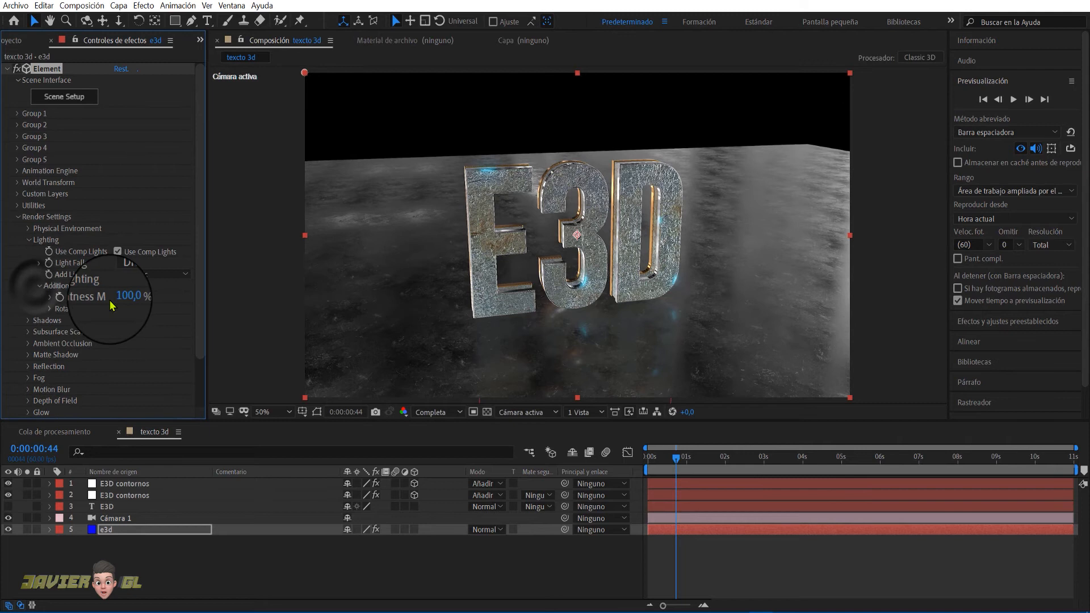
{"action": "left_click", "coordinate": [49, 308]}
{"action": "left_click", "coordinate": [69, 332]}
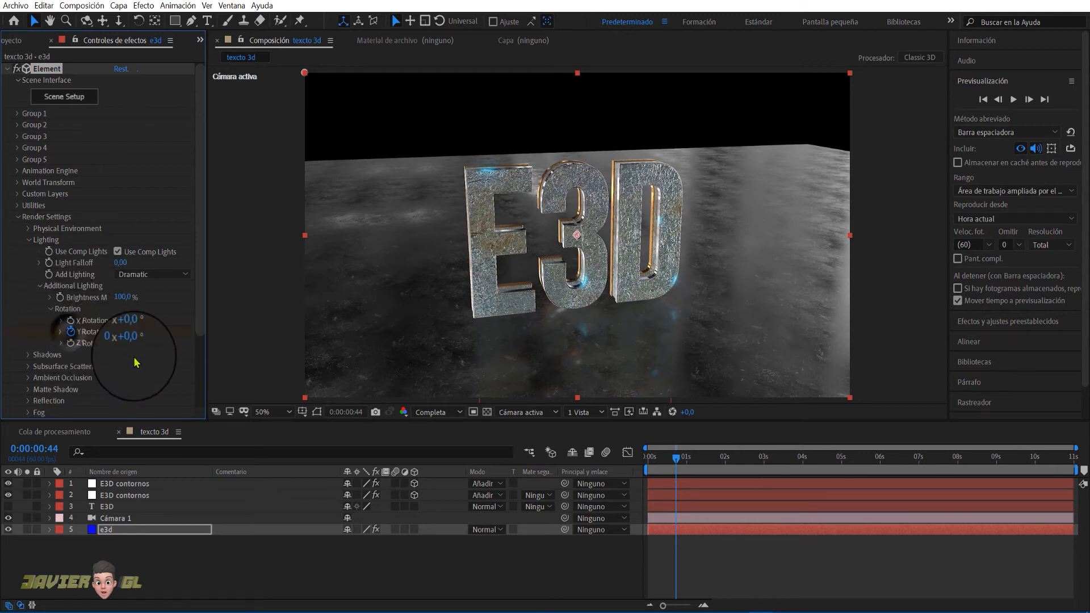
{"action": "left_click_drag", "start_coordinate": [675, 458], "coordinate": [1073, 487]}
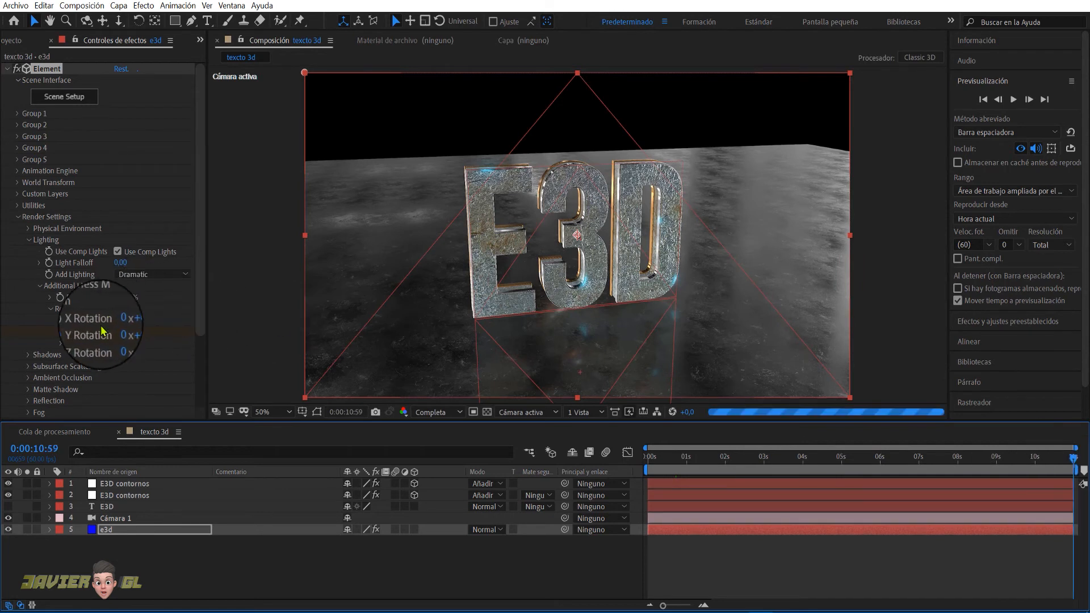
{"action": "left_click", "coordinate": [117, 333]}
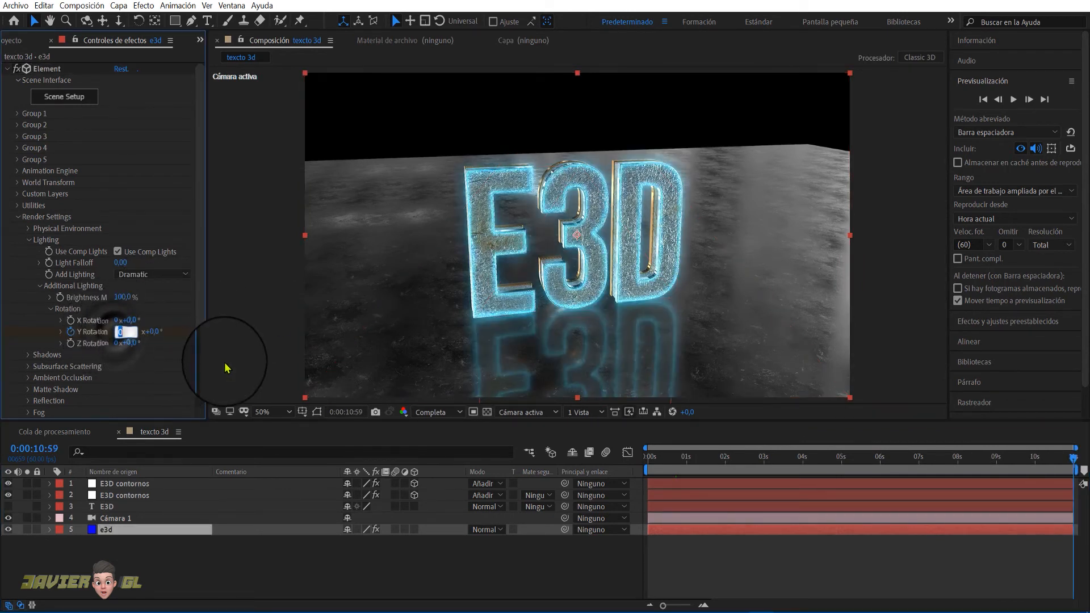
{"action": "key", "text": "Return"}
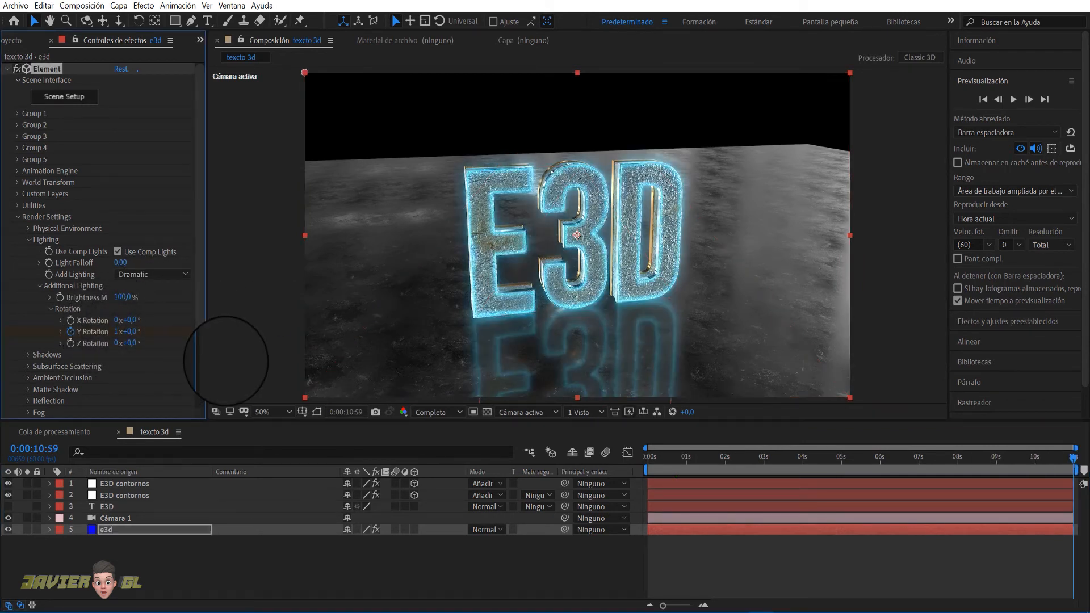
- Add a parallel light layer at 0:00:00:00 and select the e3d layer
{"action": "left_click_drag", "start_coordinate": [704, 465], "coordinate": [1051, 475]}
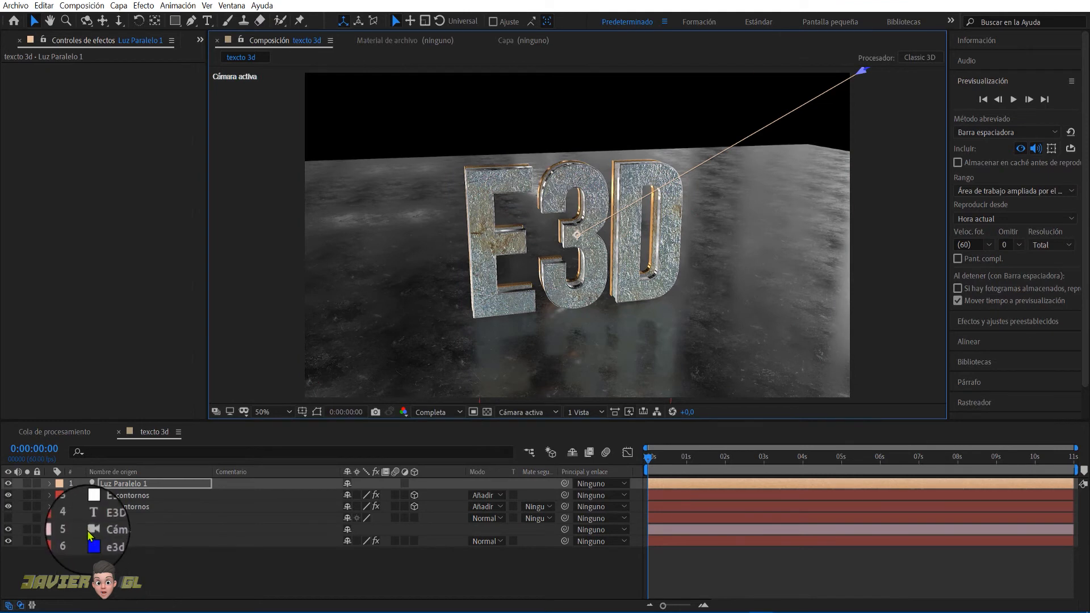
{"action": "left_click", "coordinate": [107, 541]}
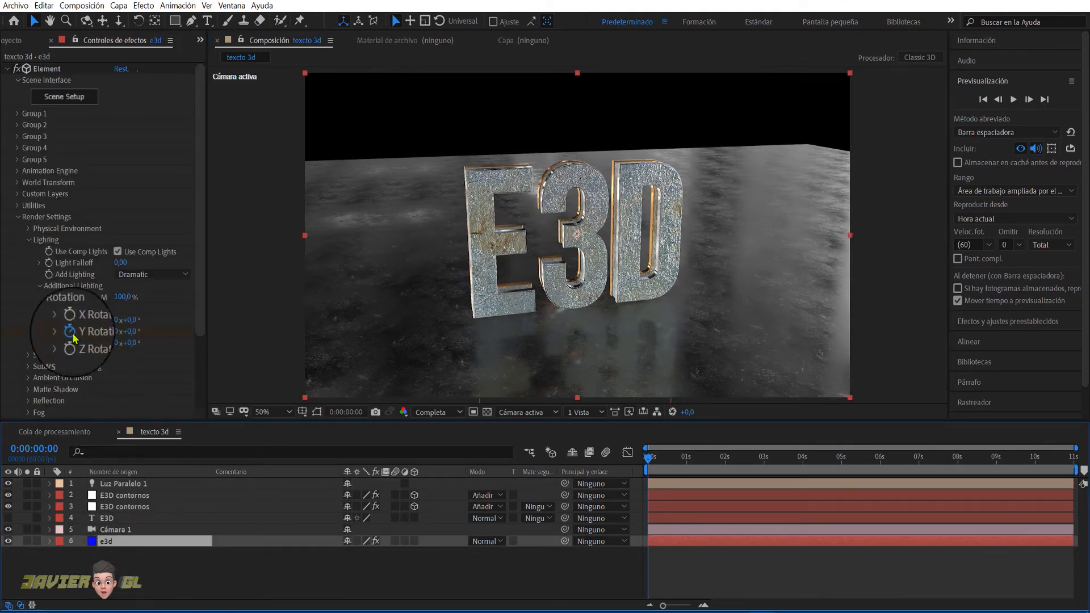
- Try a Z Rotation of 0x+47,0° on the additional lighting and reset it to 0x+0,0°
{"action": "left_click_drag", "start_coordinate": [138, 343], "coordinate": [213, 397]}
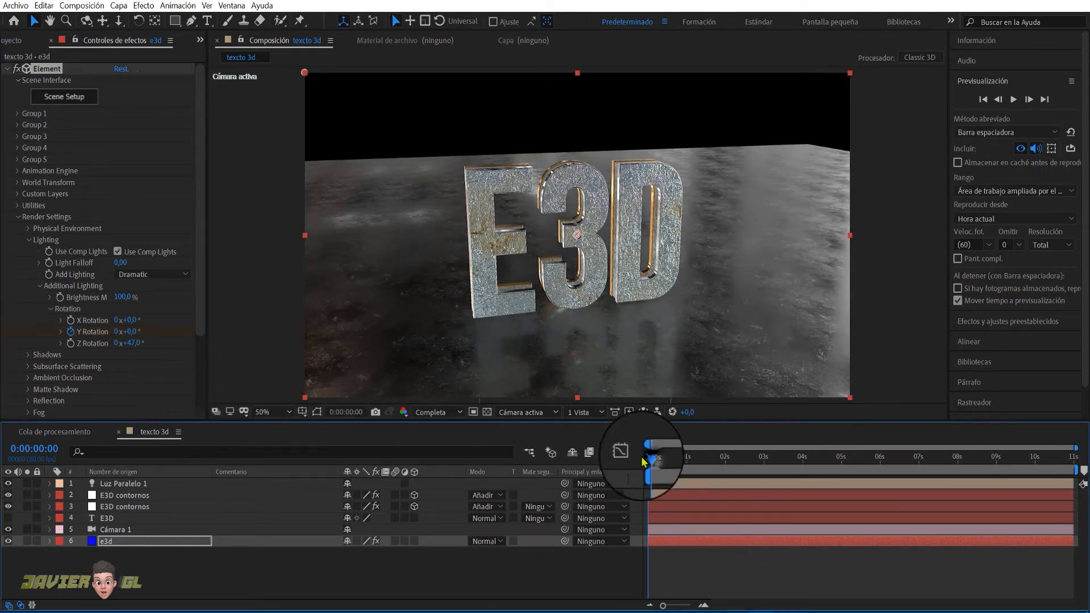
{"action": "left_click", "coordinate": [130, 343]}
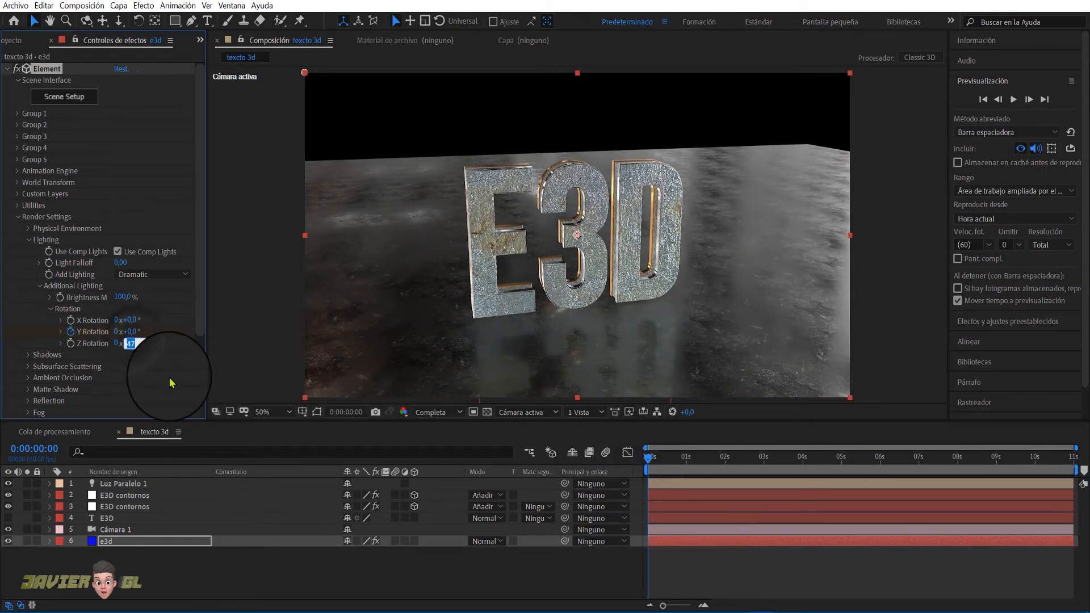
{"action": "key", "text": "Return"}
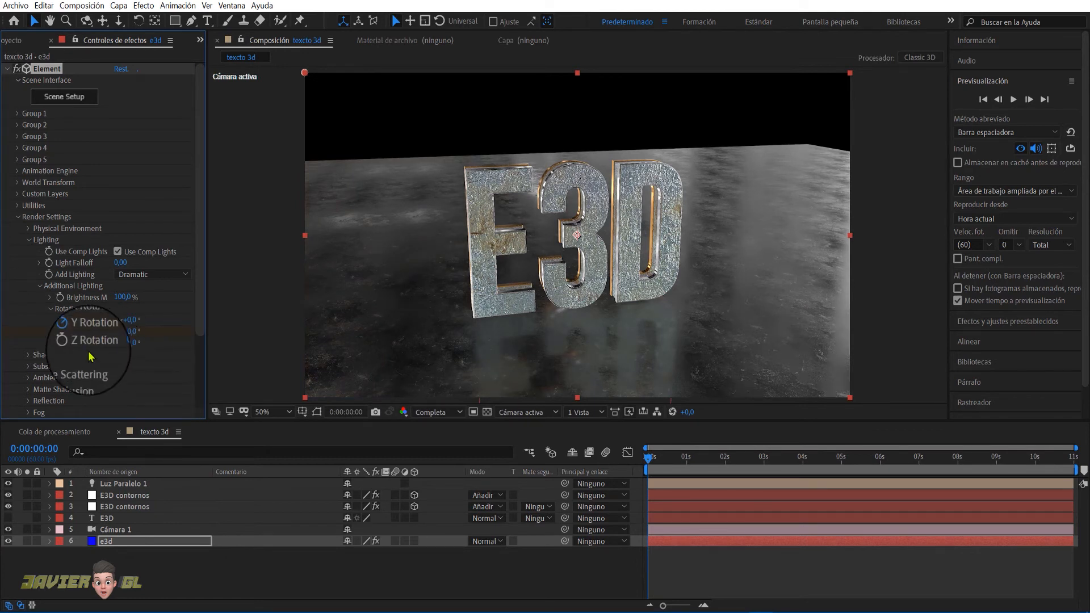
- Keyframe the additional lighting's Z Rotation from 0x+0,0° at 0:00:00:00 to 2x+0,0° at 0:00:10:59
{"action": "left_click", "coordinate": [70, 343]}
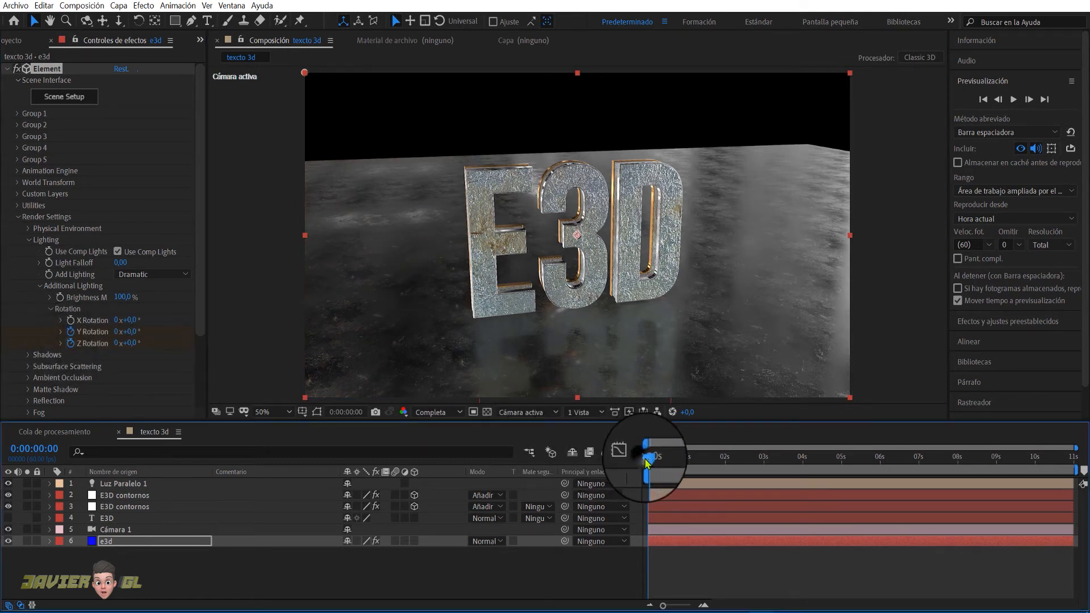
{"action": "left_click_drag", "start_coordinate": [653, 452], "coordinate": [1074, 457]}
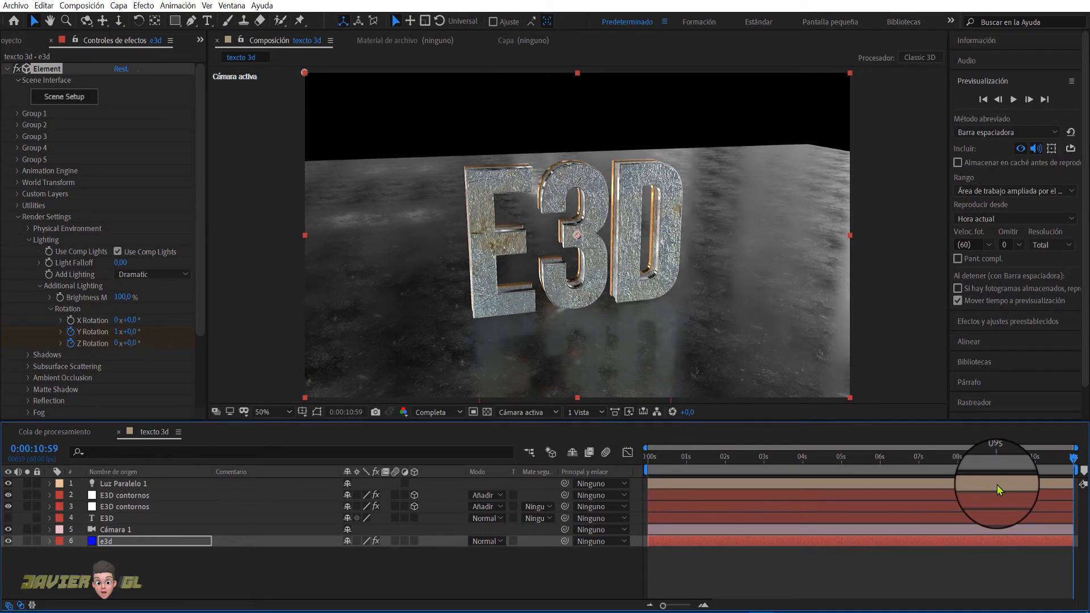
{"action": "key", "text": "u"}
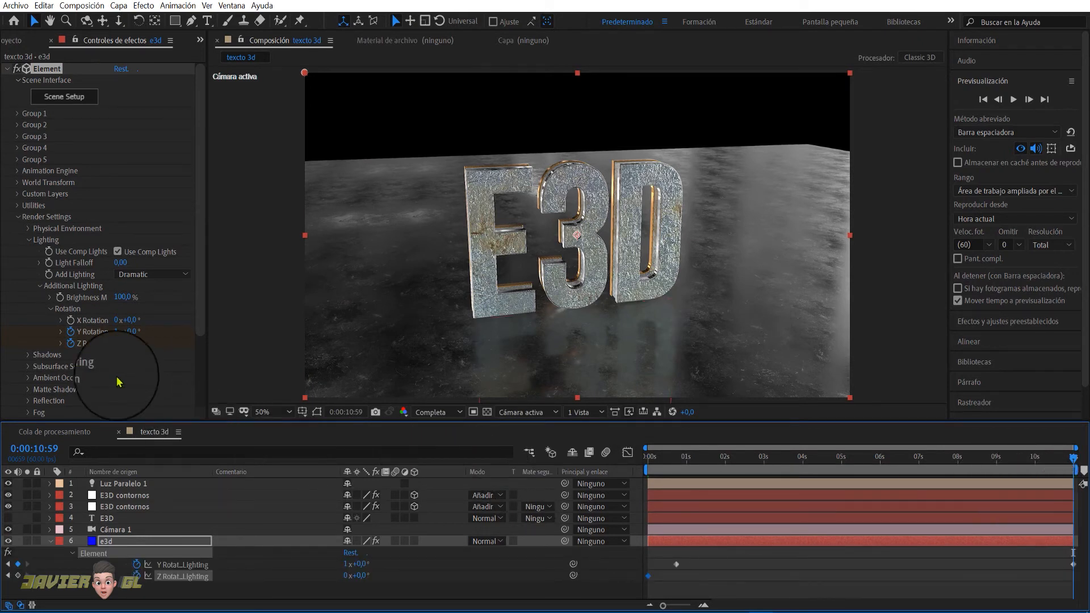
{"action": "left_click", "coordinate": [118, 343]}
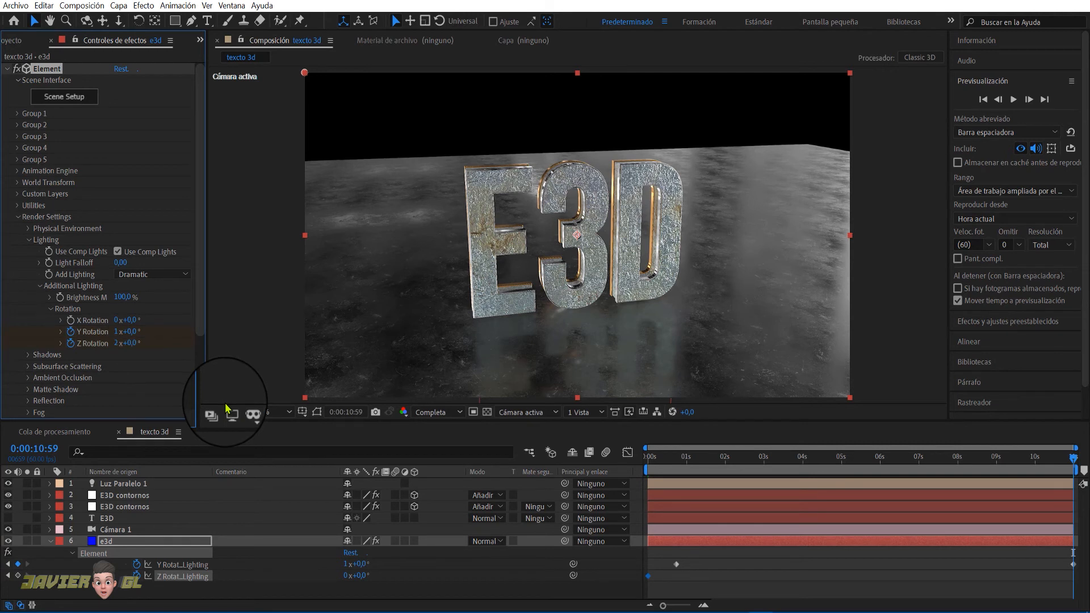
- Apply Easy Ease to all Y and Z Rotation lighting keyframes on the e3d layer and collapse its properties
{"action": "left_click", "coordinate": [648, 576]}
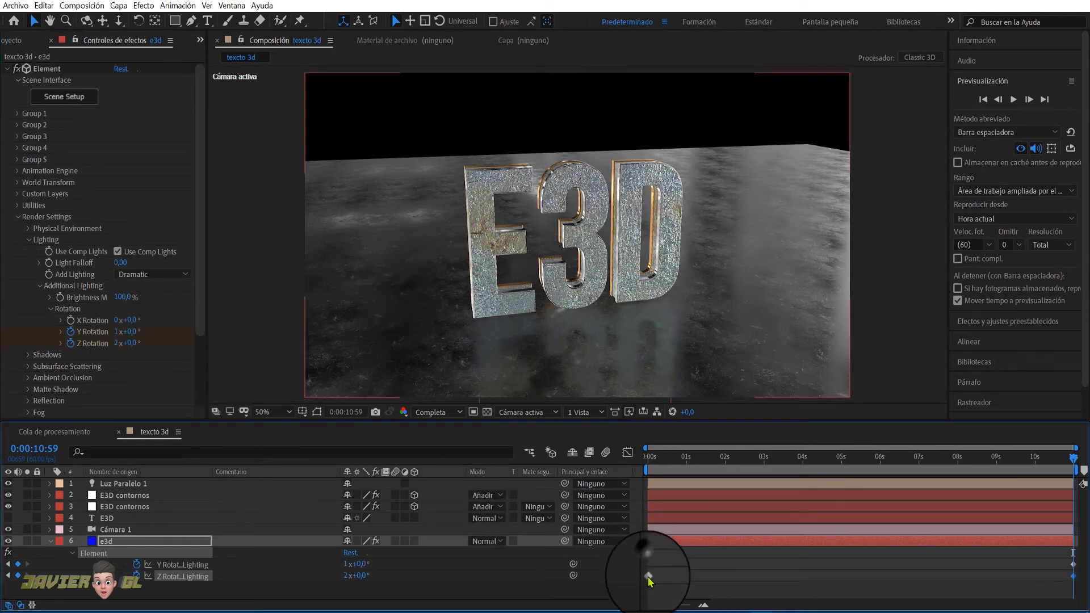
{"action": "left_click_drag", "start_coordinate": [647, 577], "coordinate": [1082, 588]}
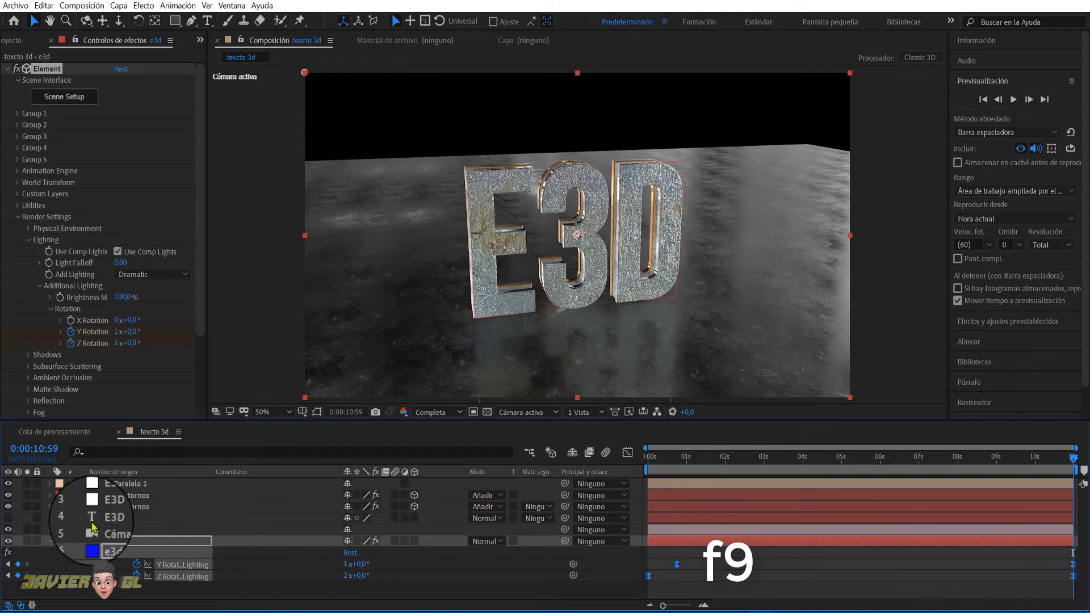
{"action": "left_click", "coordinate": [50, 541]}
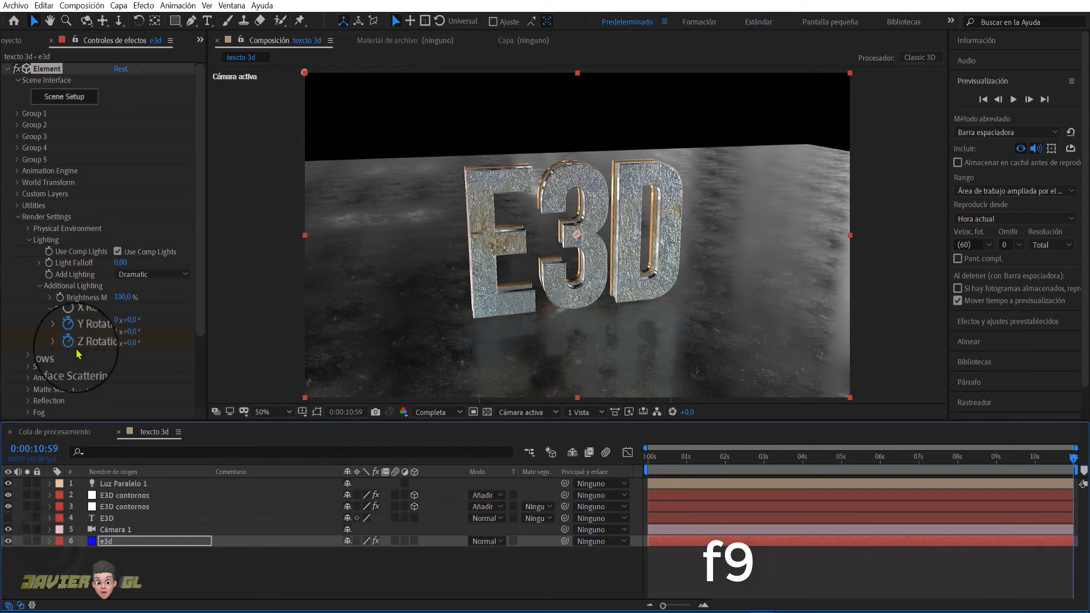
- Set the shadow map size to 2048 in Element's shadow settings
{"action": "left_click", "coordinate": [41, 289]}
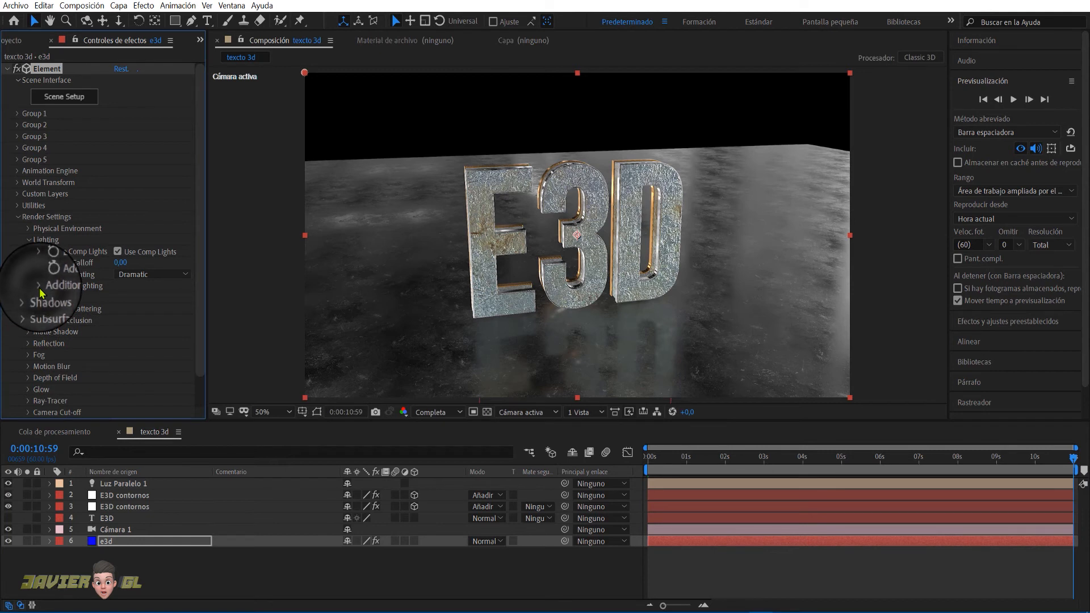
{"action": "left_click", "coordinate": [30, 300]}
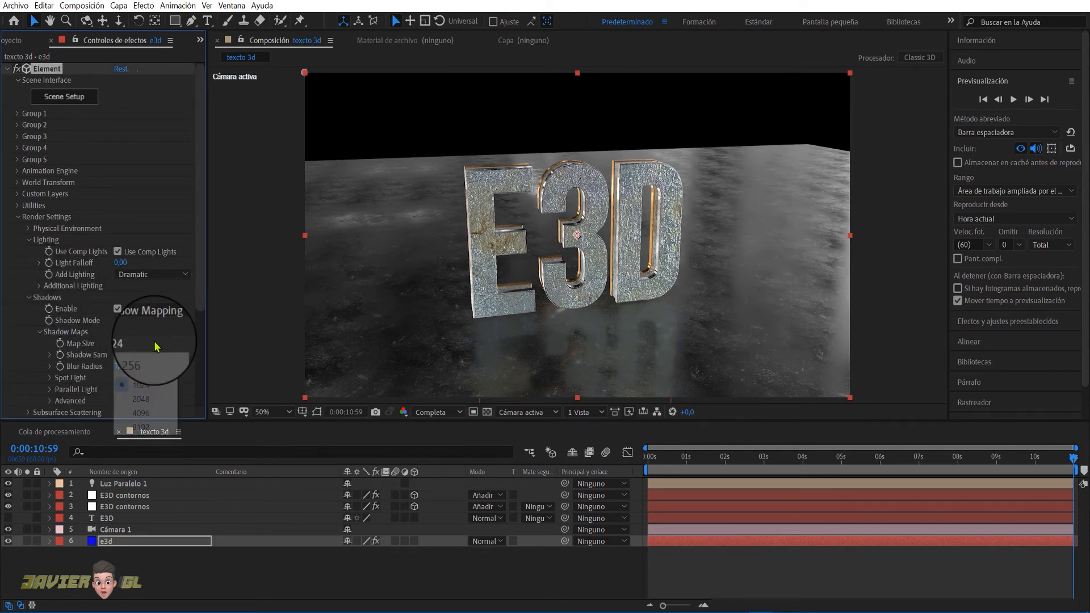
{"action": "left_click", "coordinate": [143, 343]}
{"action": "left_click", "coordinate": [141, 402]}
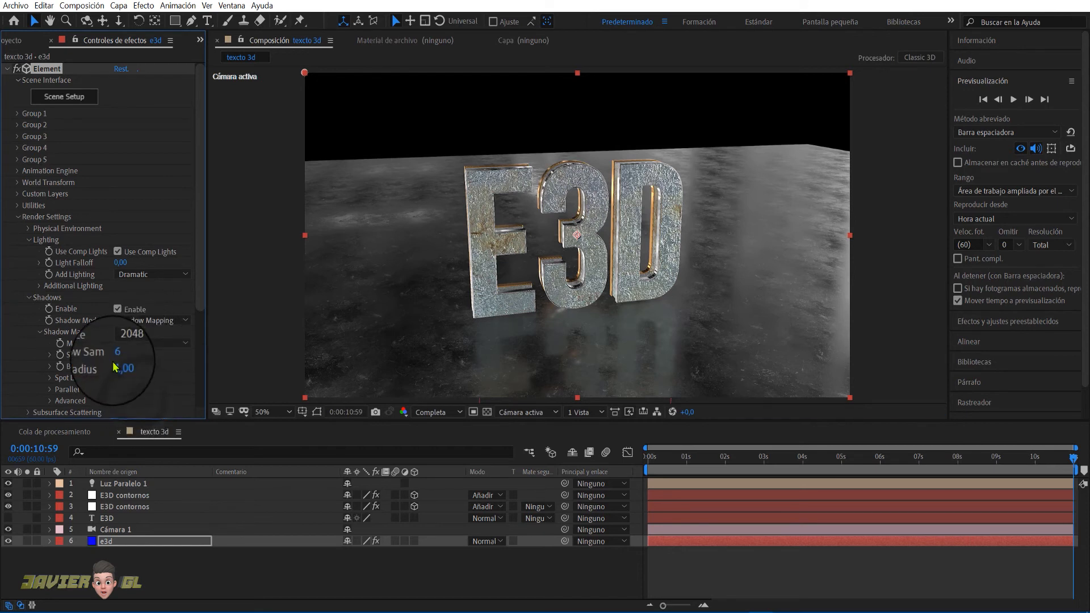
{"action": "left_click", "coordinate": [38, 333]}
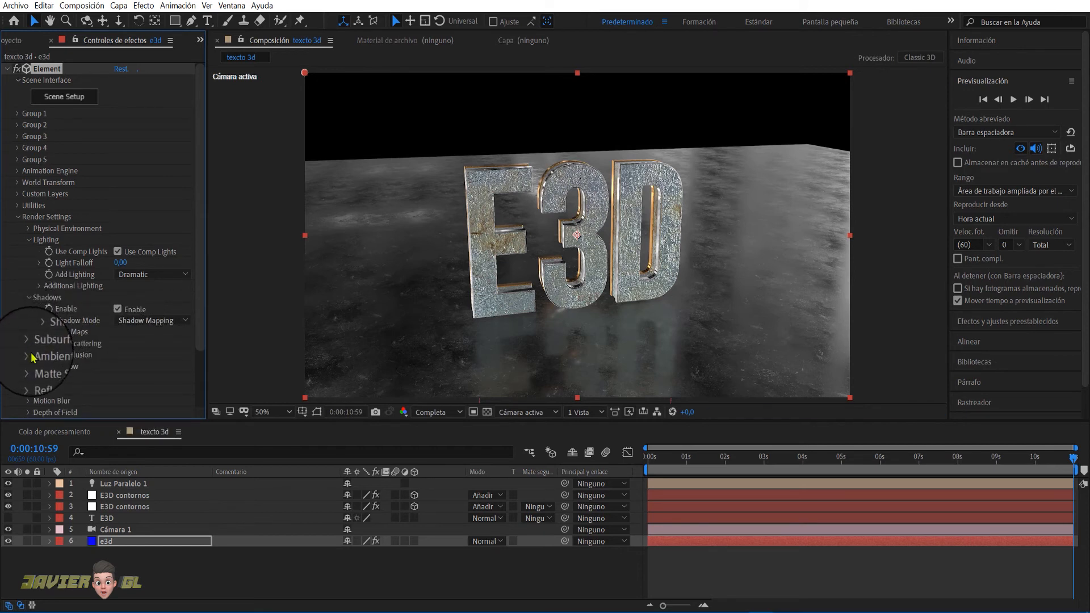
- Enable ambient occlusion with SSAO quality High, intensity 4,8, 64 samples and multisampling 16
{"action": "left_click", "coordinate": [26, 356]}
{"action": "scroll", "coordinate": [32, 357], "scroll_direction": "down", "scroll_amount": 4}
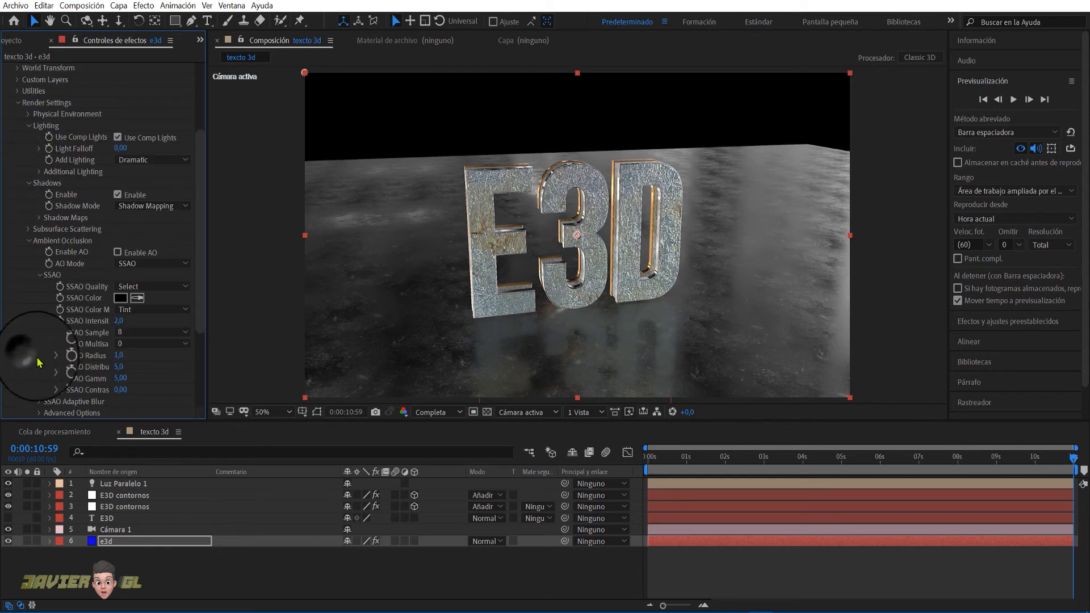
{"action": "left_click", "coordinate": [126, 287]}
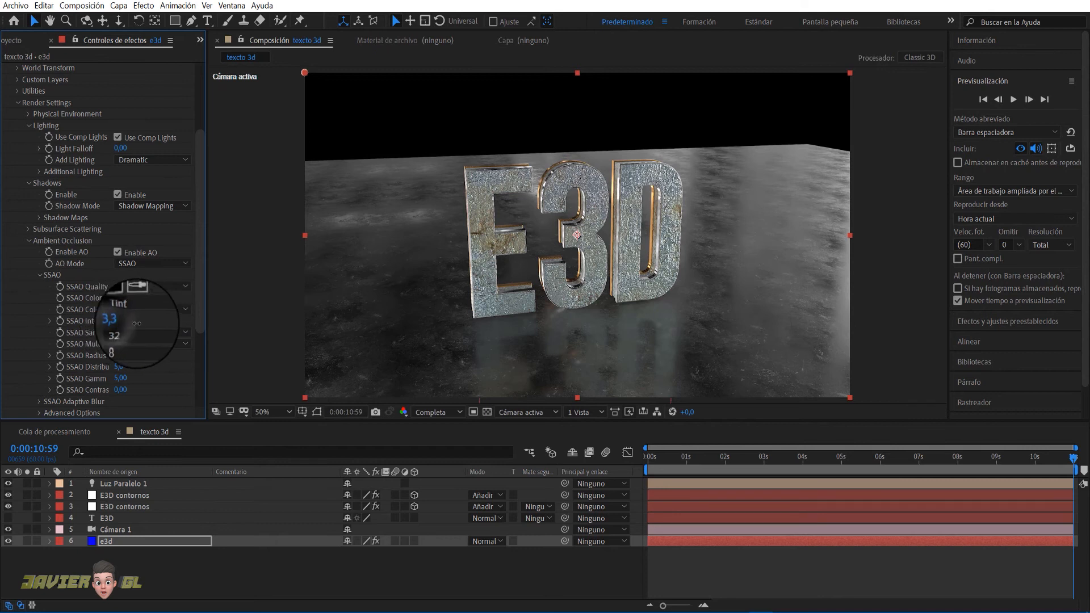
{"action": "left_click_drag", "start_coordinate": [136, 323], "coordinate": [138, 323]}
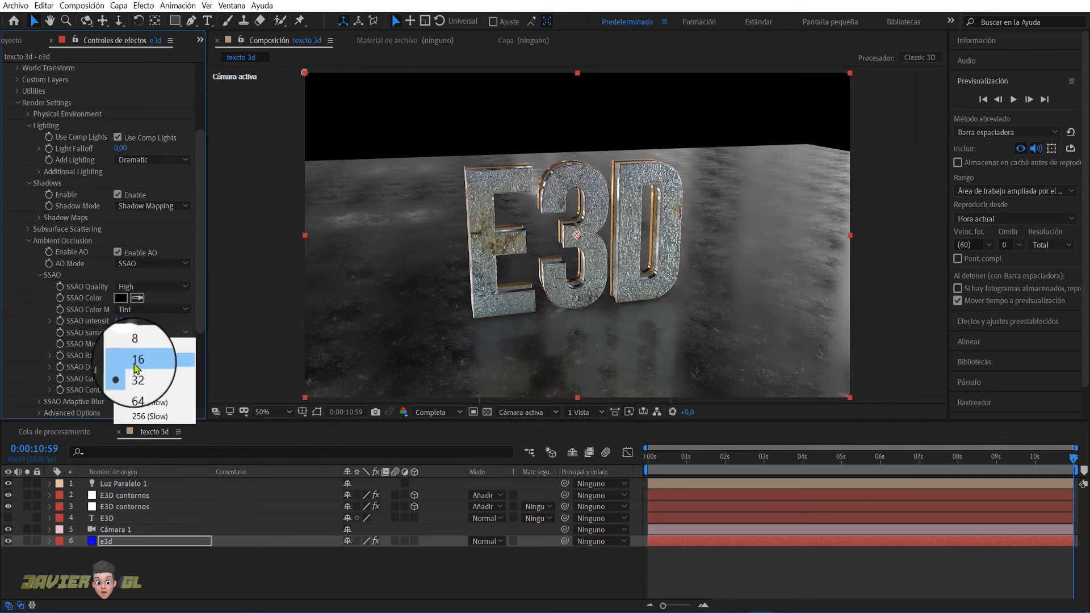
{"action": "left_click", "coordinate": [137, 390]}
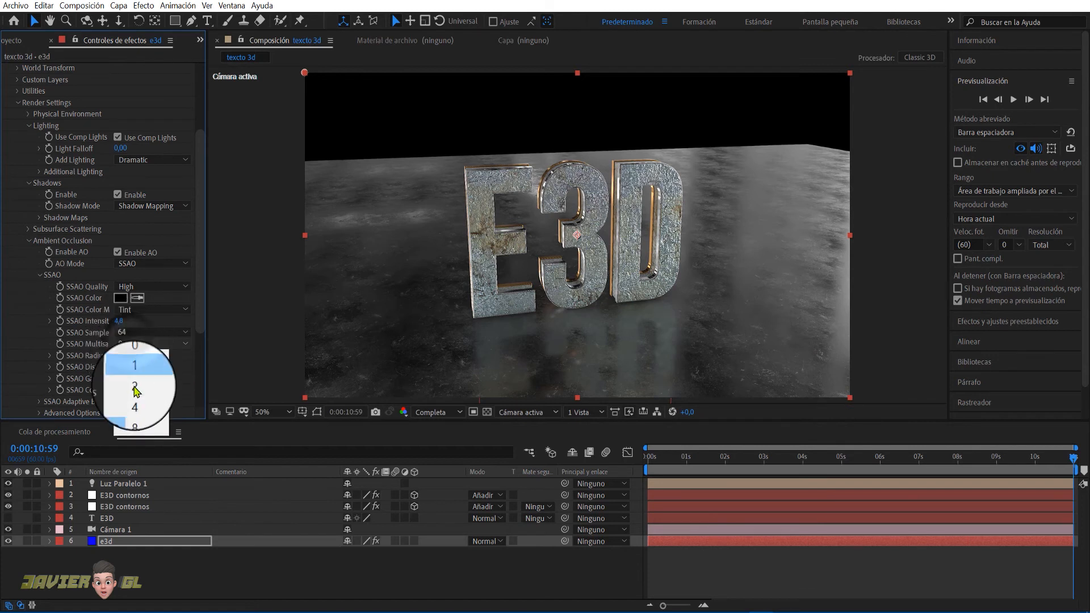
{"action": "left_click", "coordinate": [137, 428]}
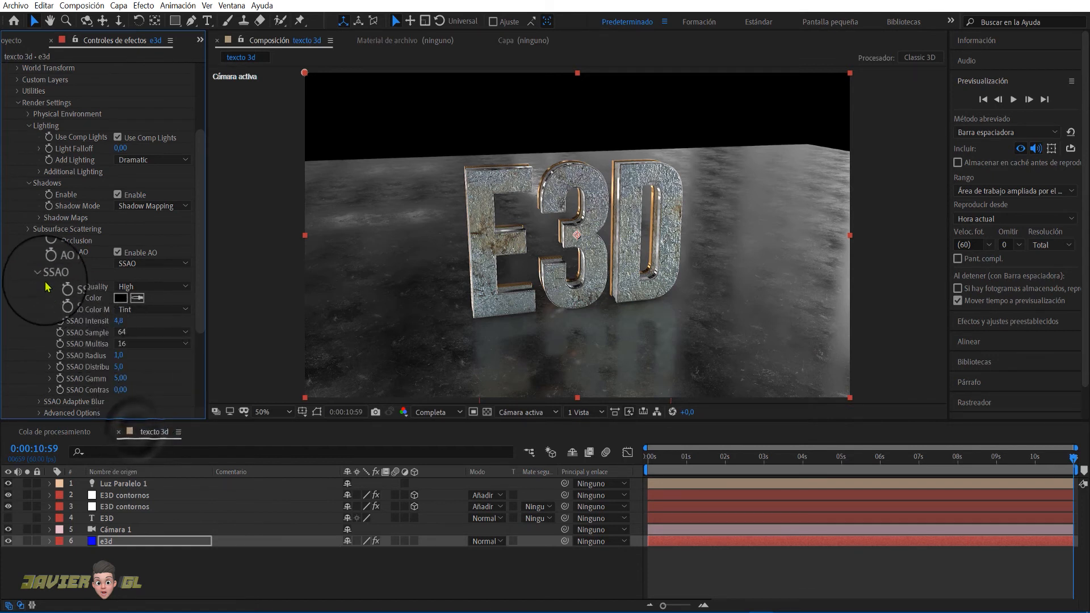
{"action": "left_click", "coordinate": [40, 276]}
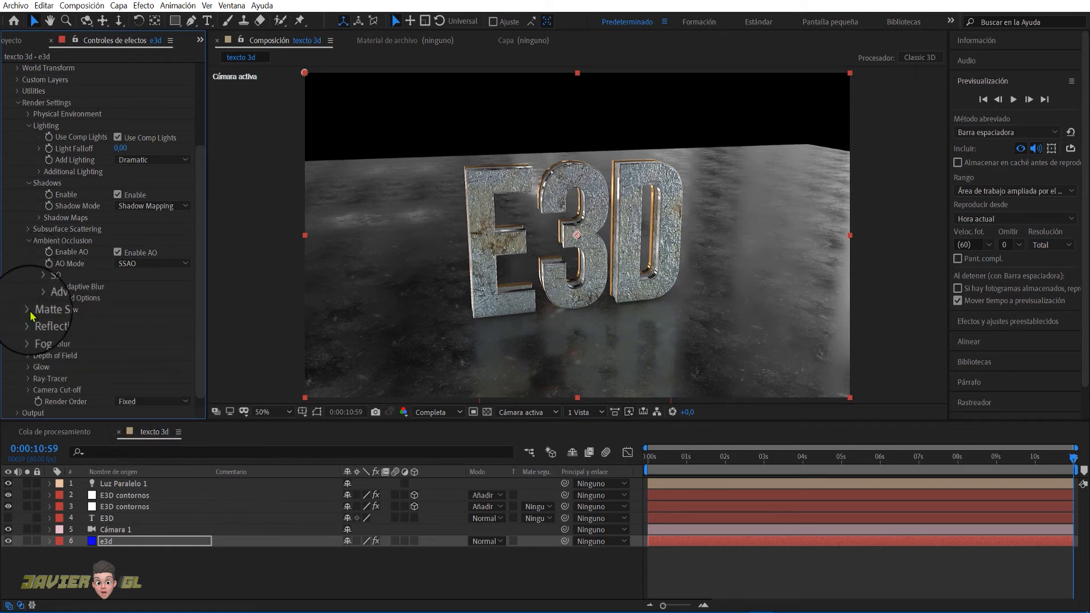
- Set the mirror surface quality to High in Element's reflection settings
{"action": "left_click", "coordinate": [29, 310]}
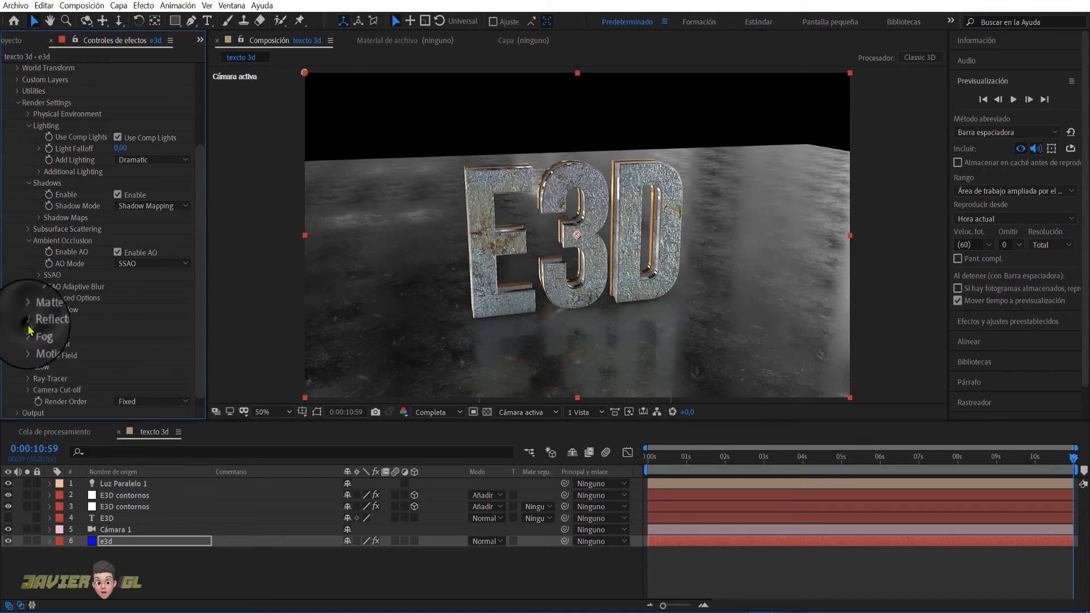
{"action": "left_click", "coordinate": [28, 321]}
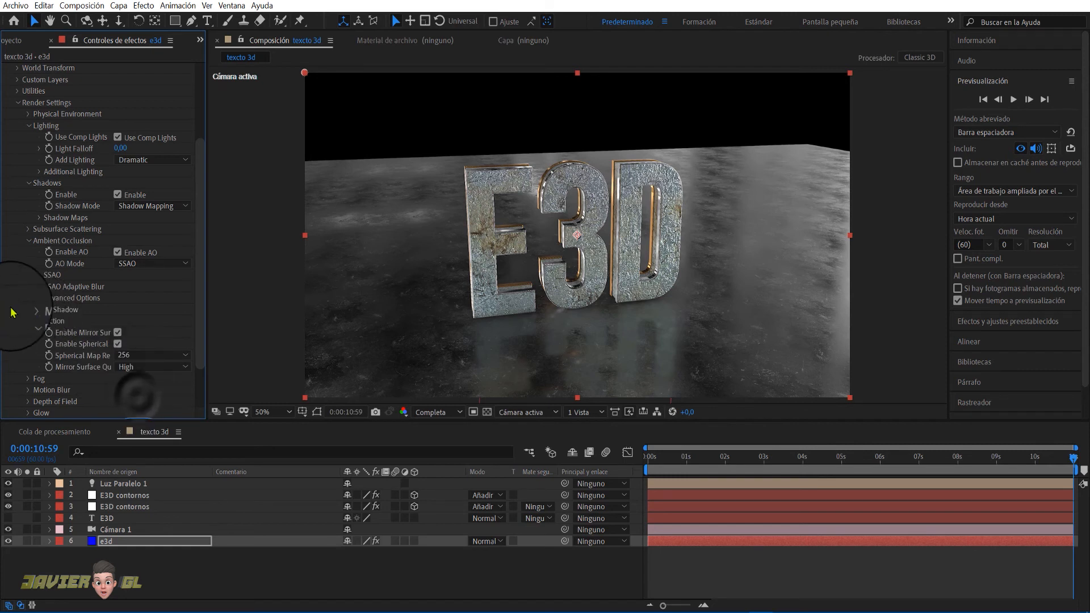
{"action": "left_click", "coordinate": [30, 320]}
- Enable black fog with opacity 100%, start distance 5270,0 and range 3310,0
{"action": "left_click", "coordinate": [29, 332]}
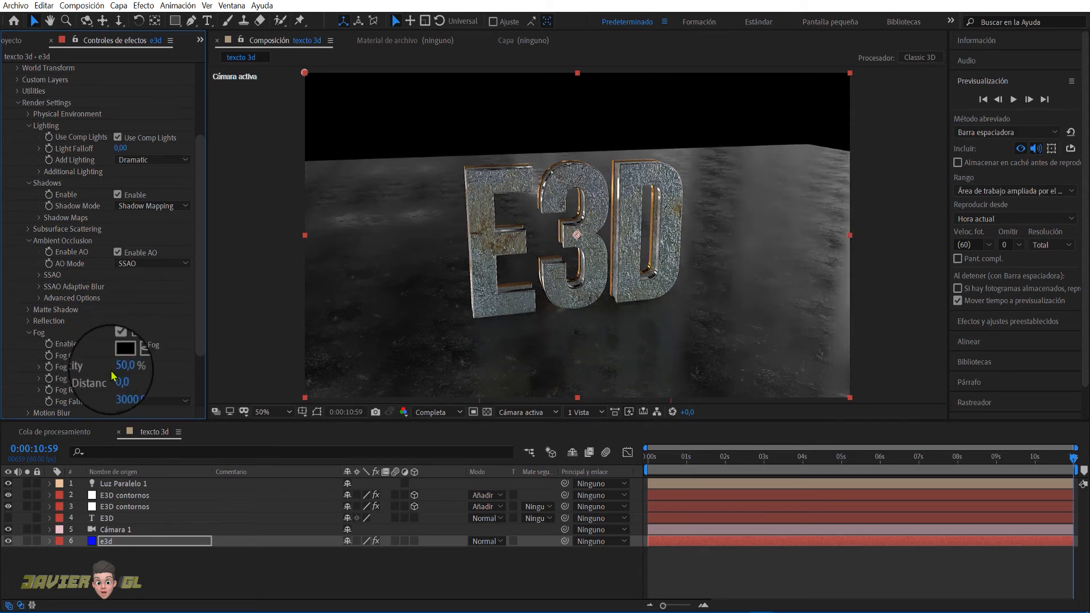
{"action": "mouse_move", "coordinate": [209, 378]}
{"action": "left_mouse_down"}
{"action": "mouse_move", "coordinate": [311, 389]}
{"action": "mouse_move", "coordinate": [196, 392]}
{"action": "left_mouse_up"}
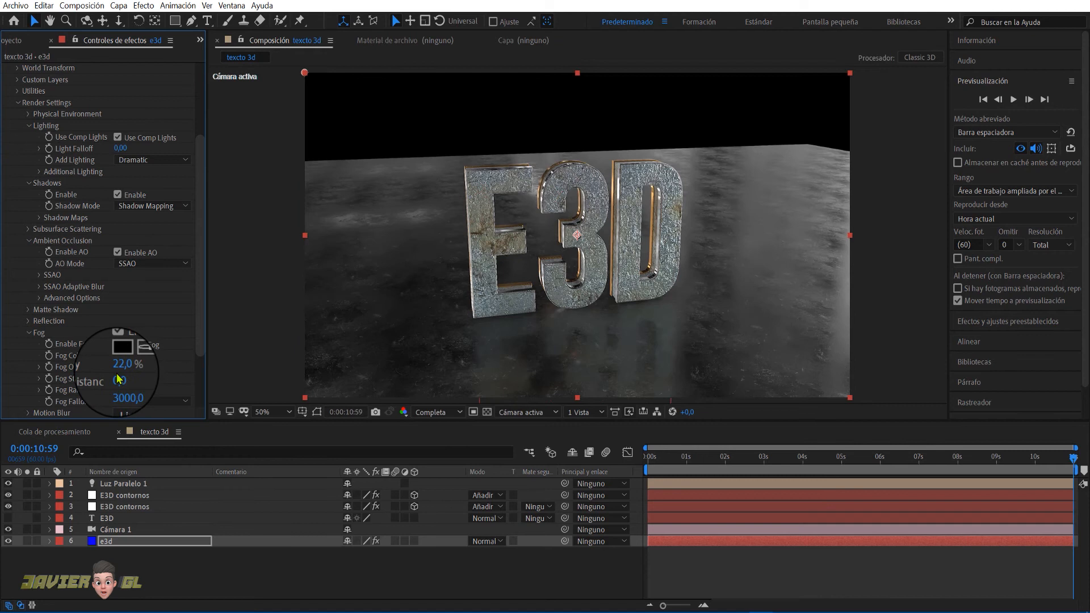
{"action": "left_click_drag", "start_coordinate": [130, 379], "coordinate": [259, 388]}
{"action": "left_click_drag", "start_coordinate": [123, 378], "coordinate": [169, 386]}
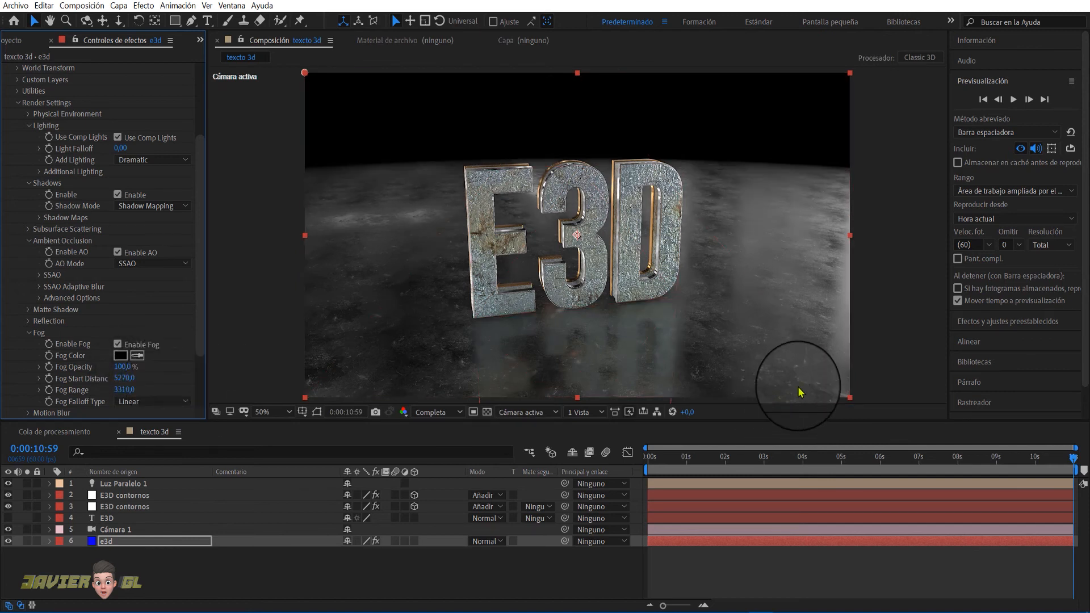
{"action": "left_click", "coordinate": [28, 333]}
- Enable Element's glow and set its intensity to 4,7
{"action": "left_click", "coordinate": [29, 366]}
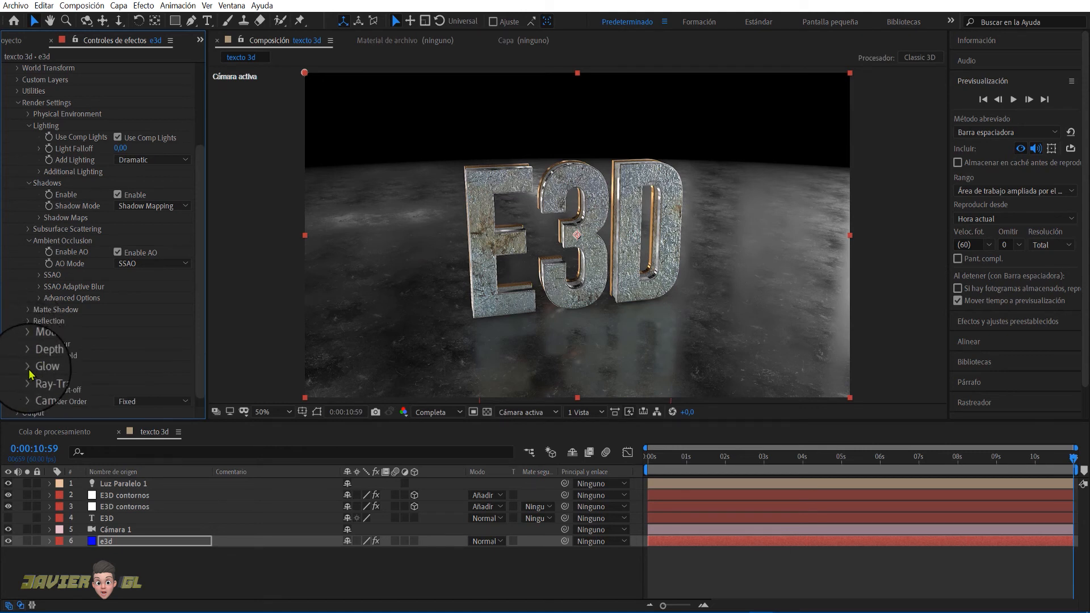
{"action": "scroll", "coordinate": [86, 352], "scroll_direction": "down", "scroll_amount": 4}
{"action": "left_click", "coordinate": [118, 241]}
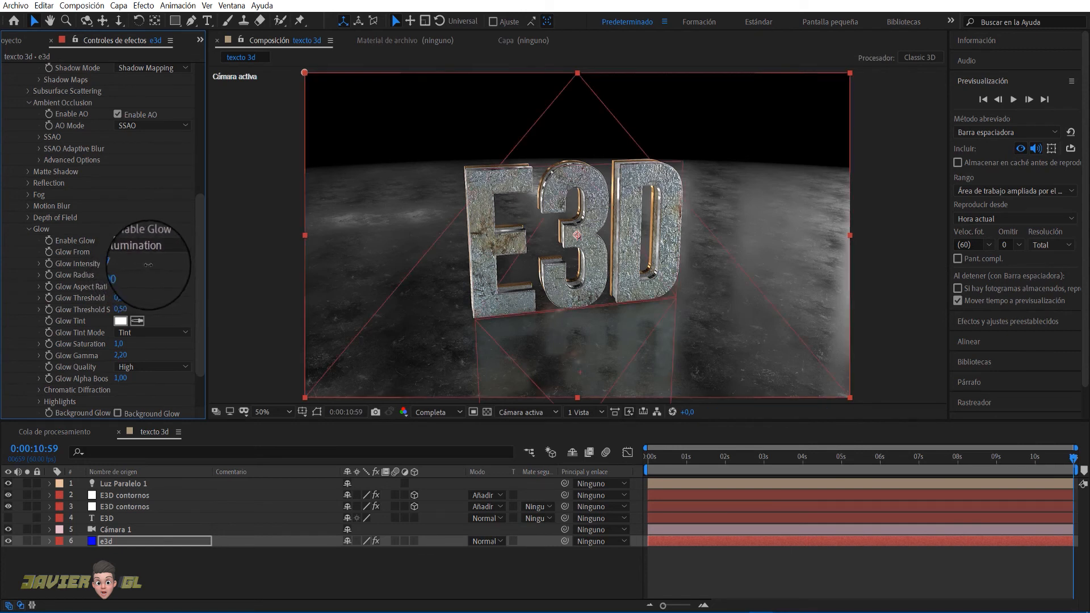
{"action": "left_click_drag", "start_coordinate": [141, 265], "coordinate": [137, 266]}
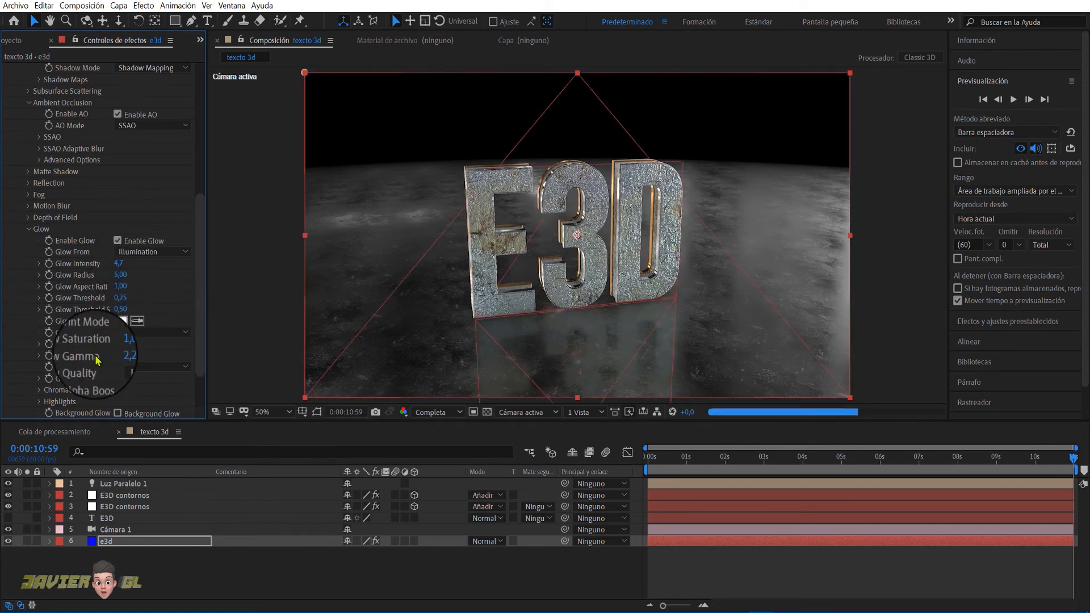
{"action": "left_click", "coordinate": [29, 229]}
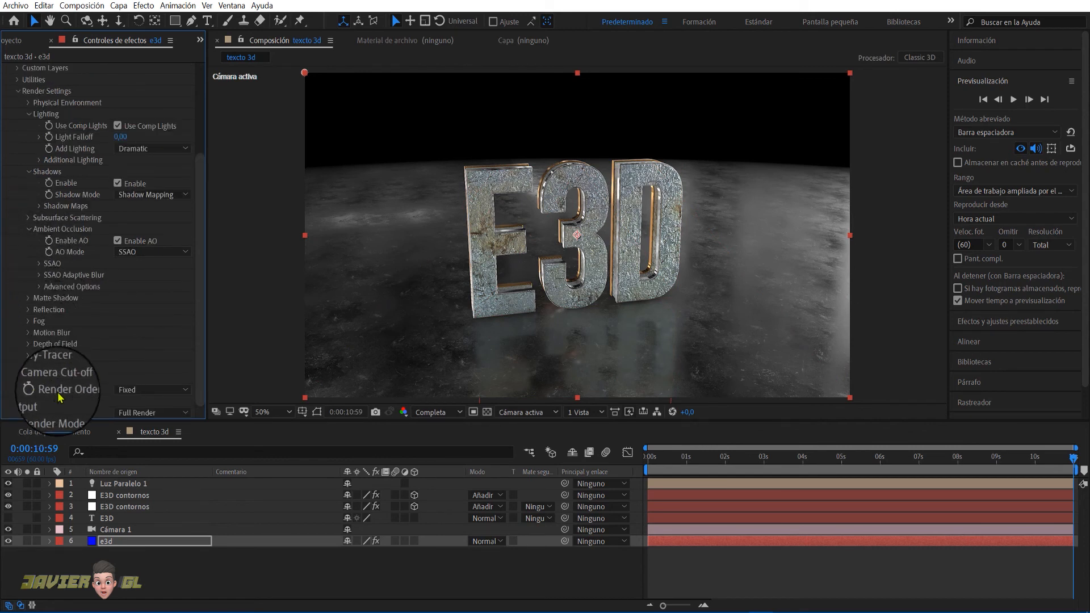
- Set FXAA Smoothing to 2 in Element's output sampling and aliasing settings
{"action": "left_click", "coordinate": [21, 406]}
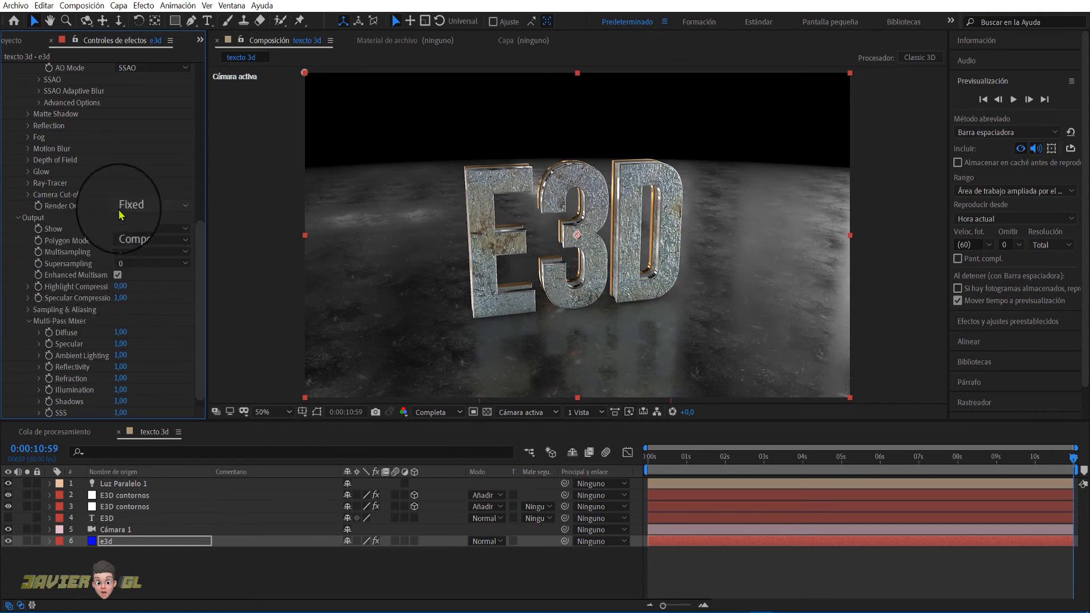
{"action": "left_click", "coordinate": [29, 311]}
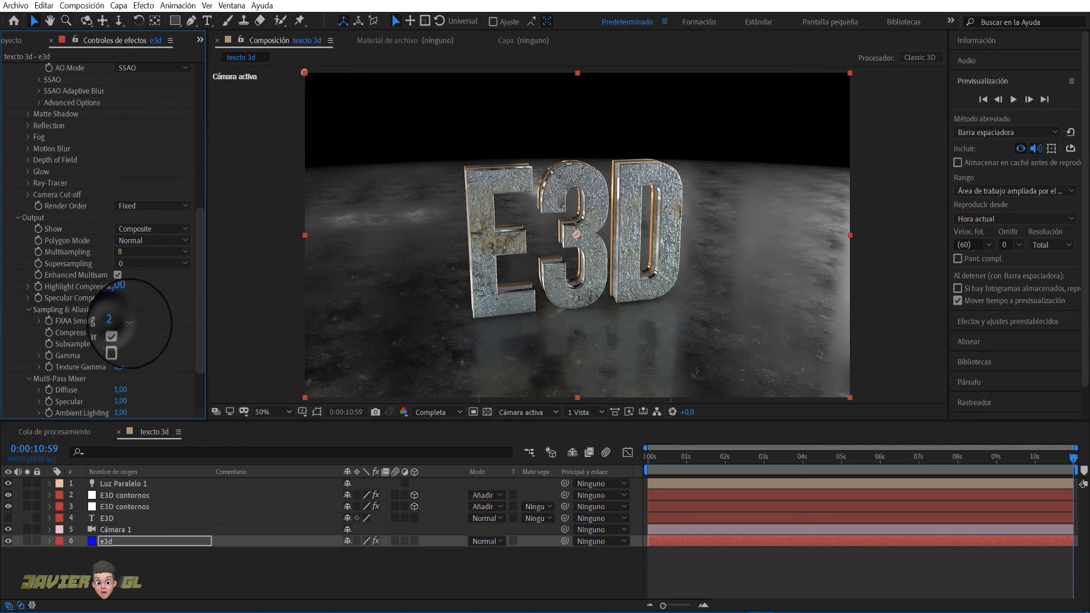
{"action": "left_click", "coordinate": [31, 311]}
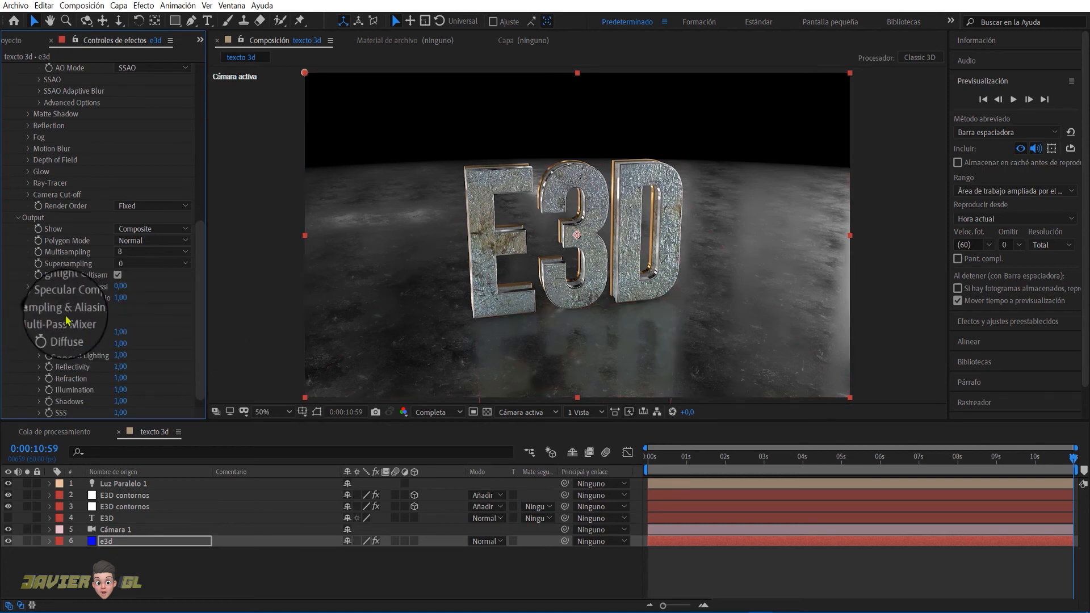
- Return the current time to the composition's start at 0:00:00:00
{"action": "left_click", "coordinate": [654, 459]}
{"action": "left_click_drag", "start_coordinate": [654, 459], "coordinate": [648, 459]}
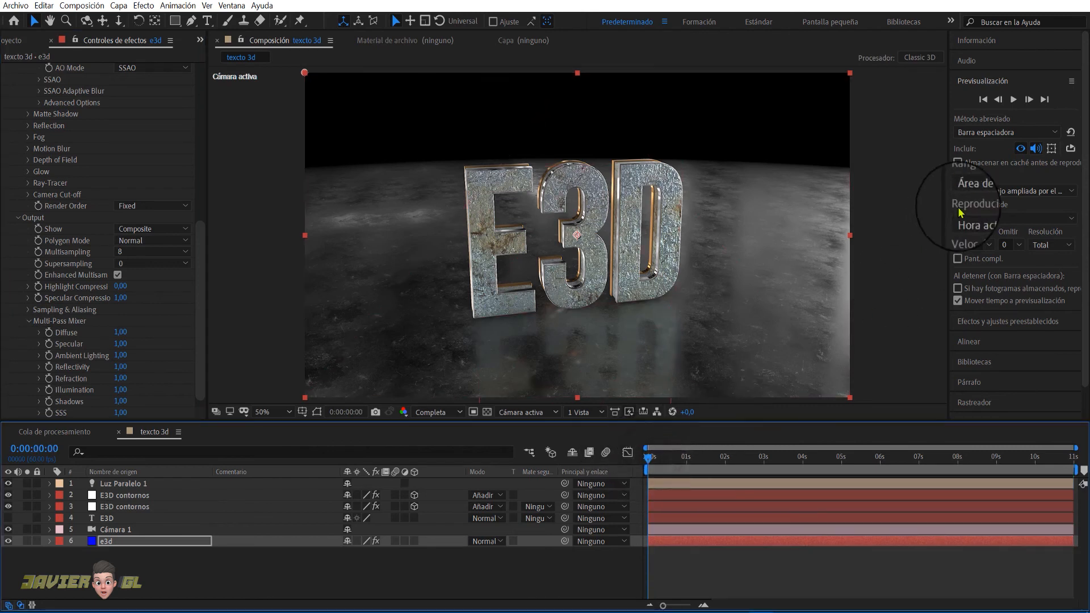
- Preview the composition briefly from its start and stop the playback
{"action": "left_click", "coordinate": [1013, 99]}
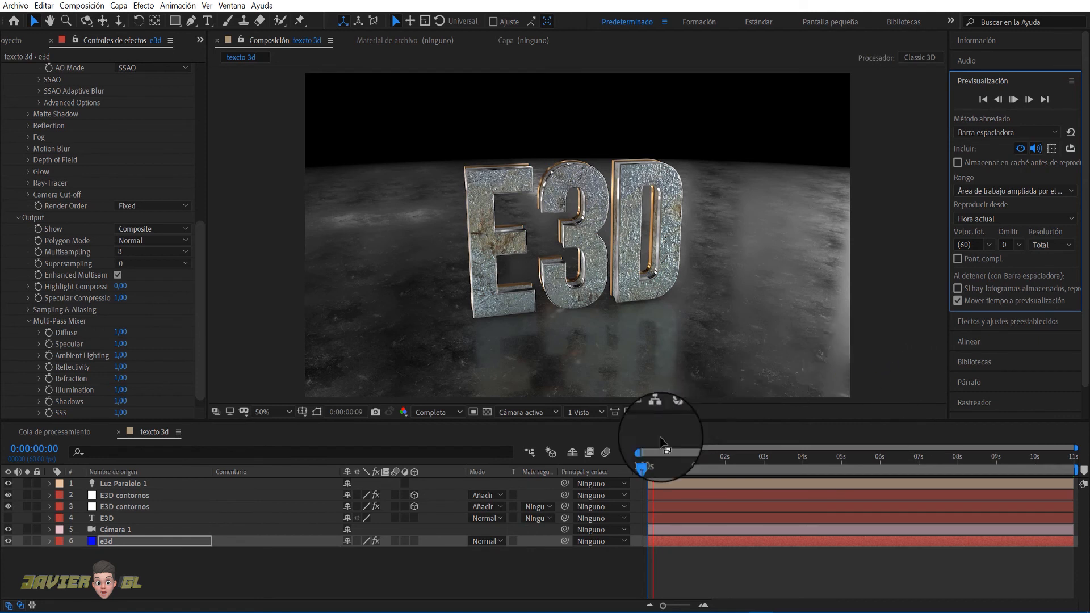
{"action": "key", "text": "space"}
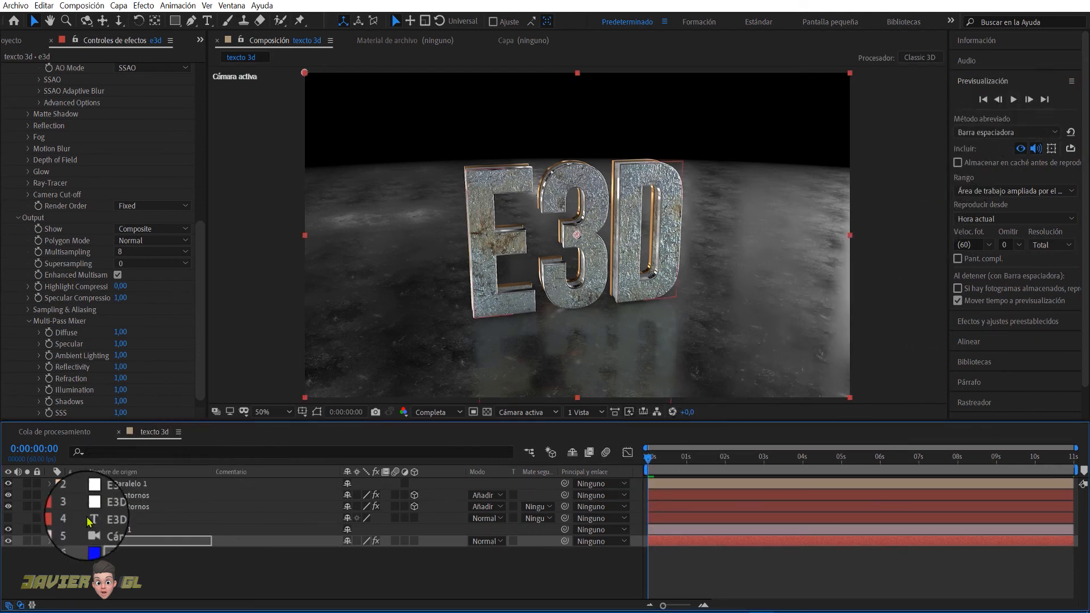
- Reveal Cámara 1's point of interest and position properties and start keyframing both at 0:00:00:00
{"action": "left_click", "coordinate": [105, 530]}
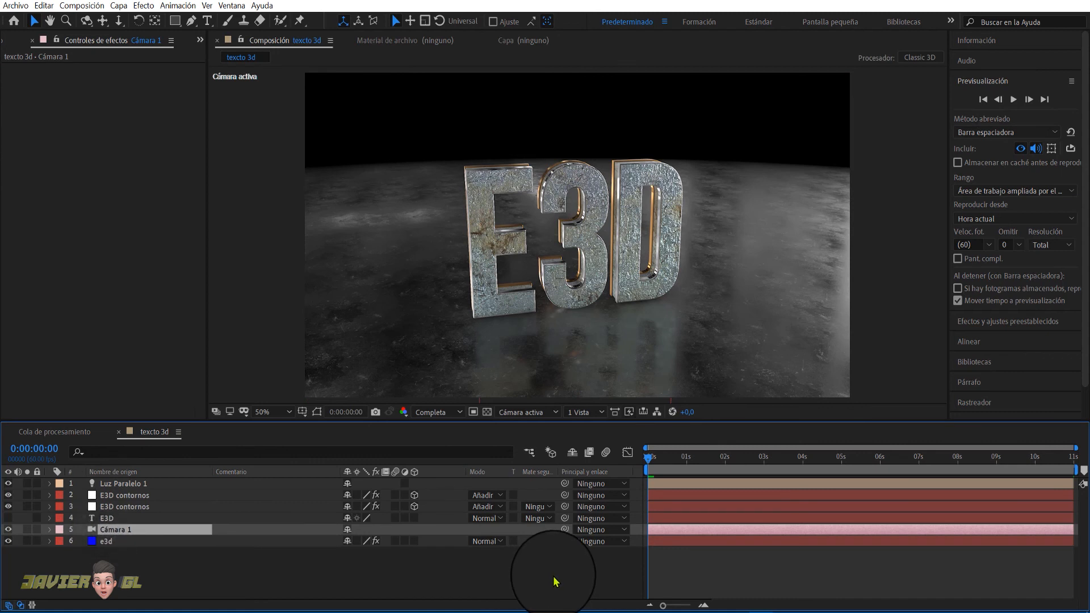
{"action": "key", "text": "p"}
{"action": "key", "text": "shift+a"}
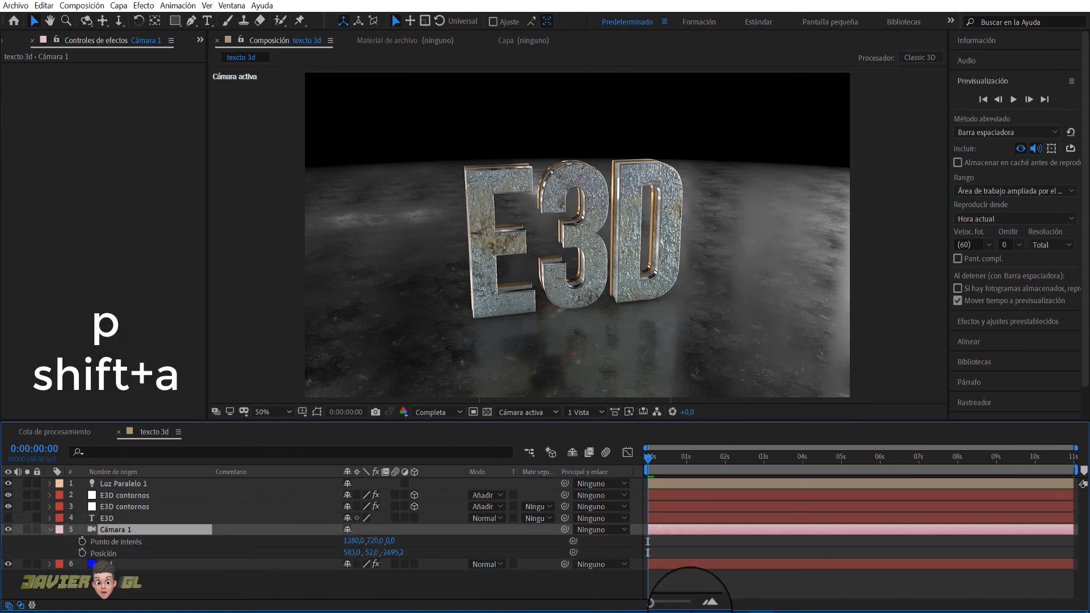
{"action": "left_click", "coordinate": [83, 544]}
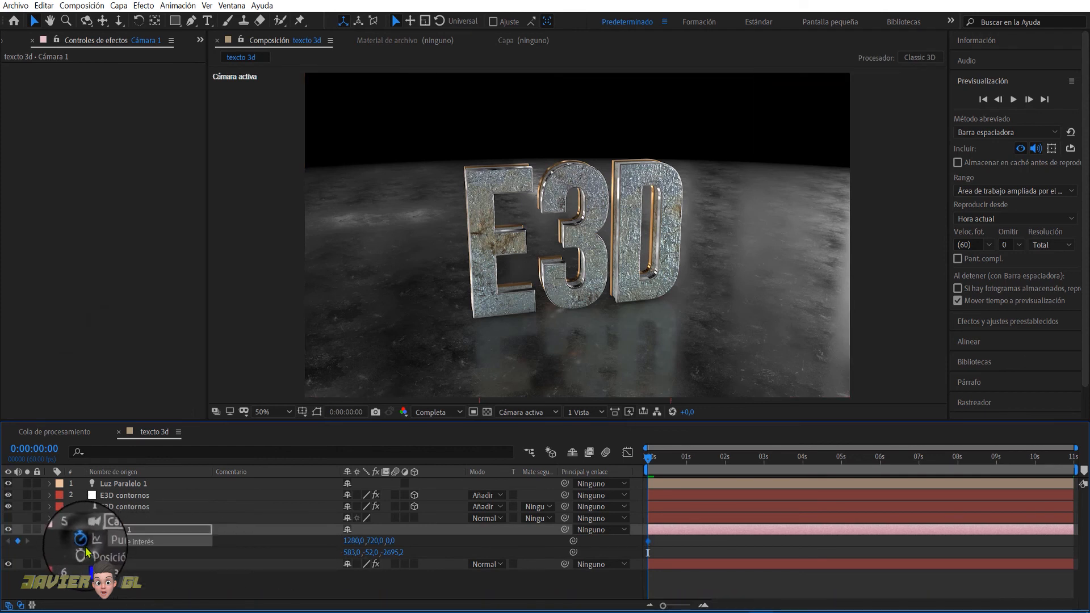
{"action": "left_click", "coordinate": [83, 554]}
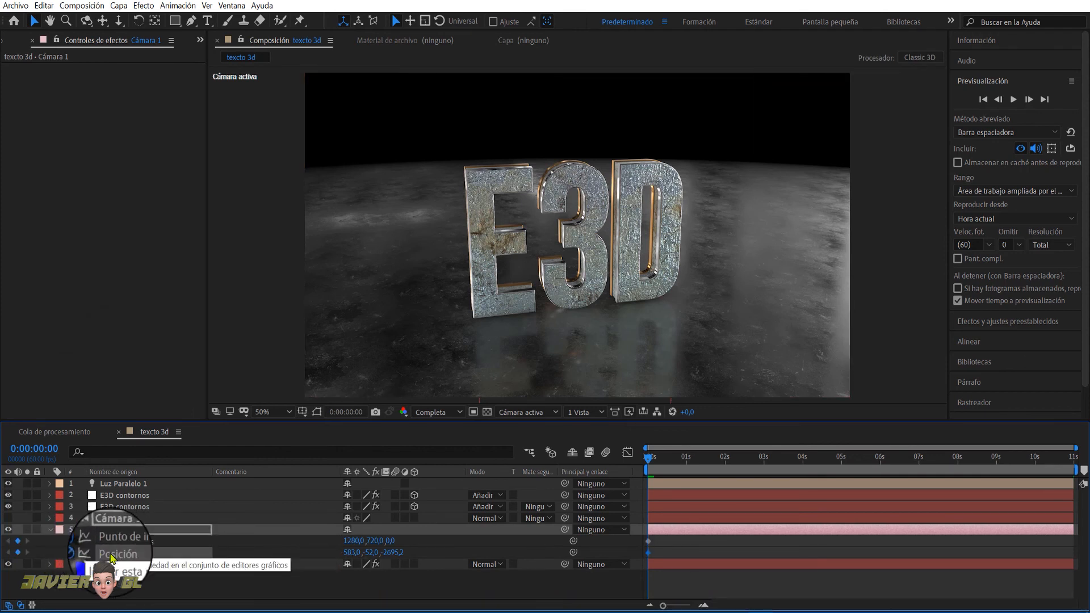
- Play back the camera animation from the composition's start
{"action": "left_click", "coordinate": [1014, 100]}
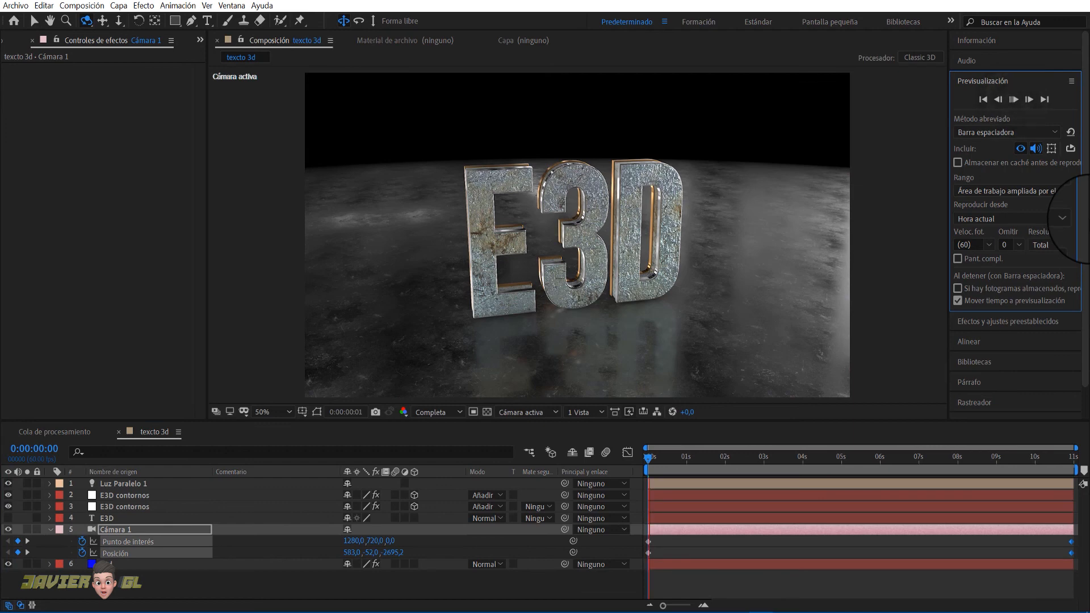